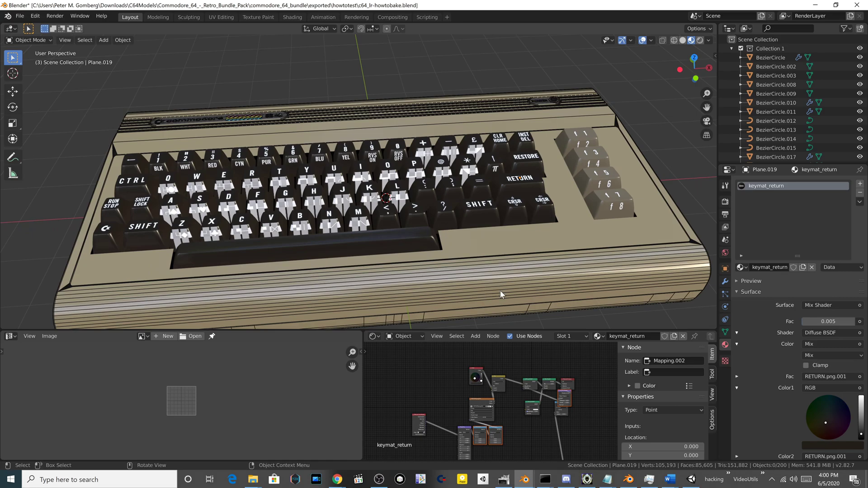
Step: Preview the computer model with rendered viewport shading and hide the viewport overlays
{"action": "middle_click_drag", "start_coordinate": [455, 222], "coordinate": [413, 209]}
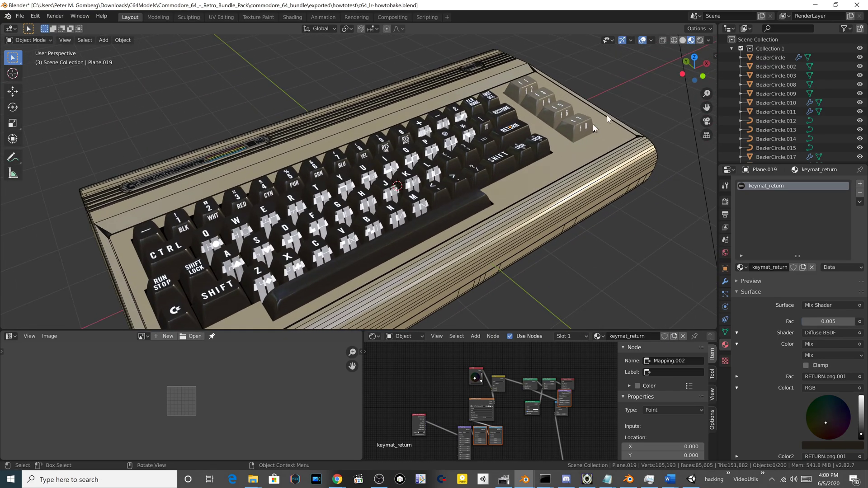
{"action": "left_click", "coordinate": [700, 40]}
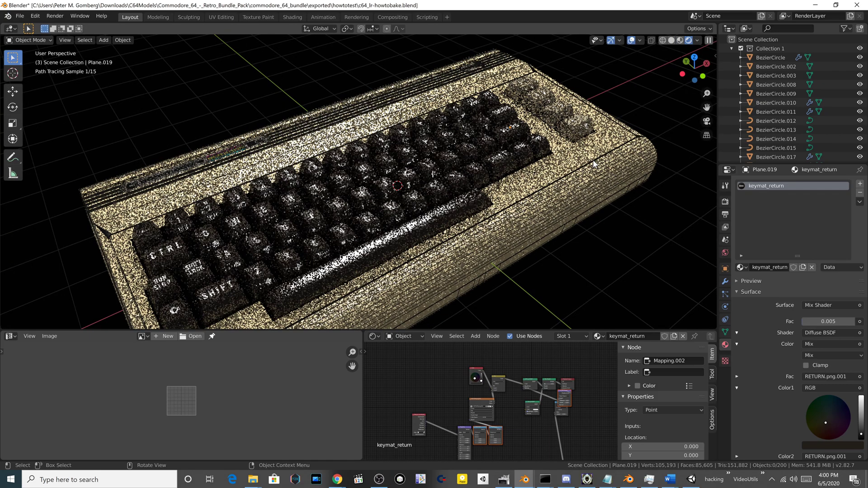
{"action": "left_click", "coordinate": [631, 40]}
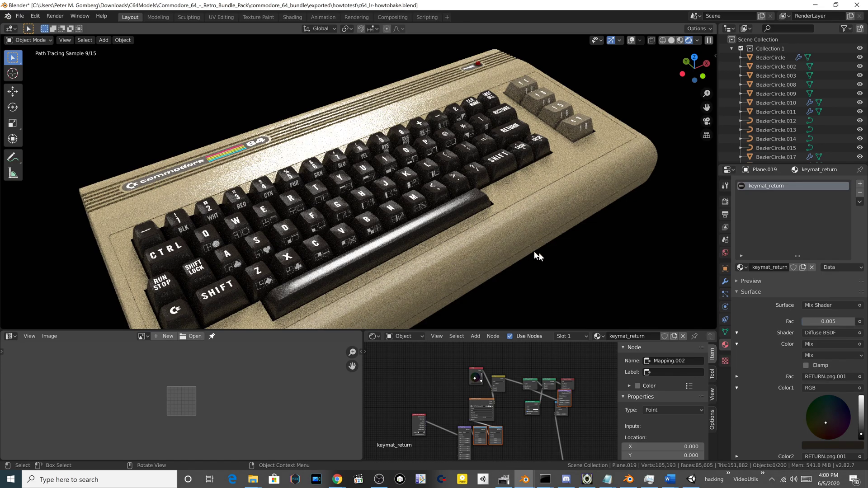
Step: Set the render sample count to 12 in the scene's sampling settings
{"action": "left_click", "coordinate": [725, 201]}
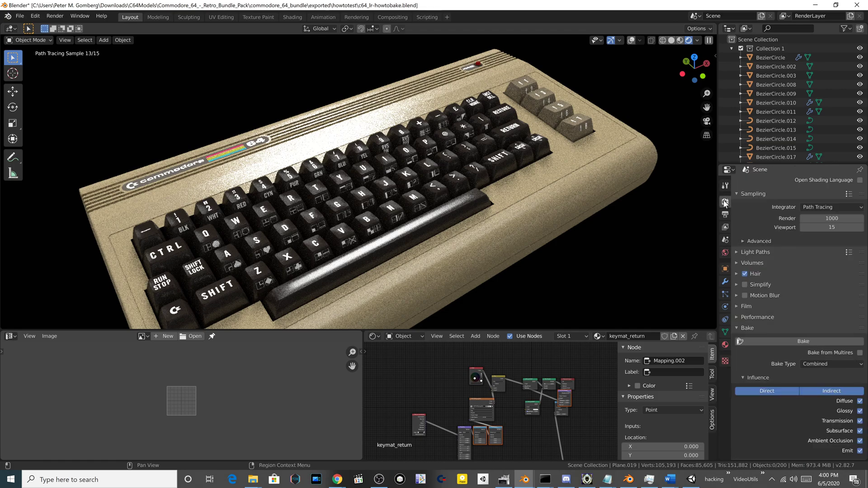
{"action": "left_click", "coordinate": [824, 219]}
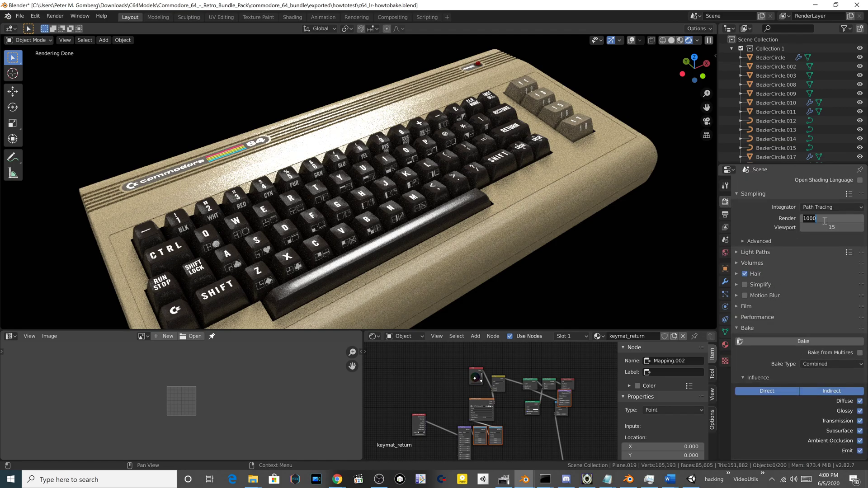
{"action": "type", "text": "12"}
{"action": "key", "text": "Return"}
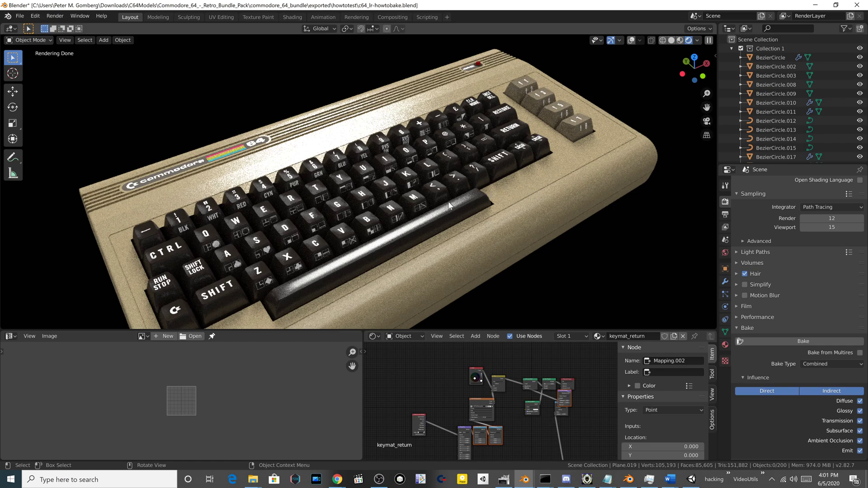
Step: View the model from above and return the viewport to Material Preview shading
{"action": "middle_click_drag", "start_coordinate": [452, 209], "coordinate": [416, 241]}
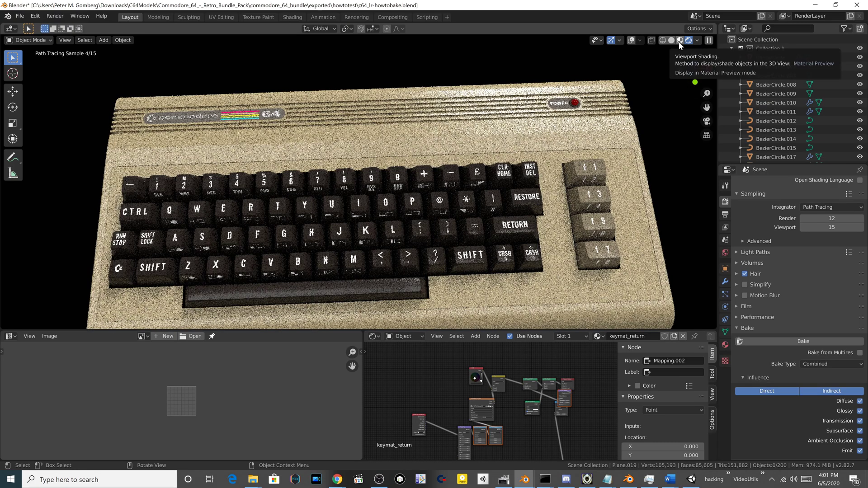
{"action": "left_click", "coordinate": [680, 40]}
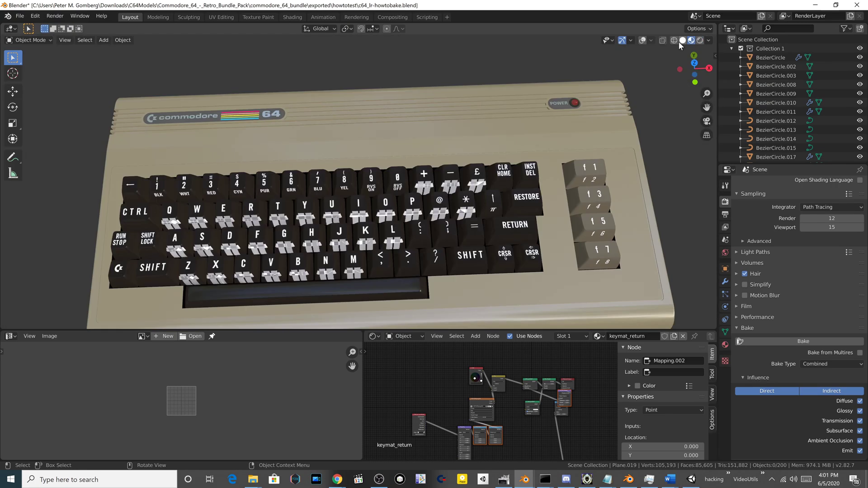
{"action": "left_click", "coordinate": [20, 16]}
{"action": "mouse_move", "coordinate": [54, 147]}
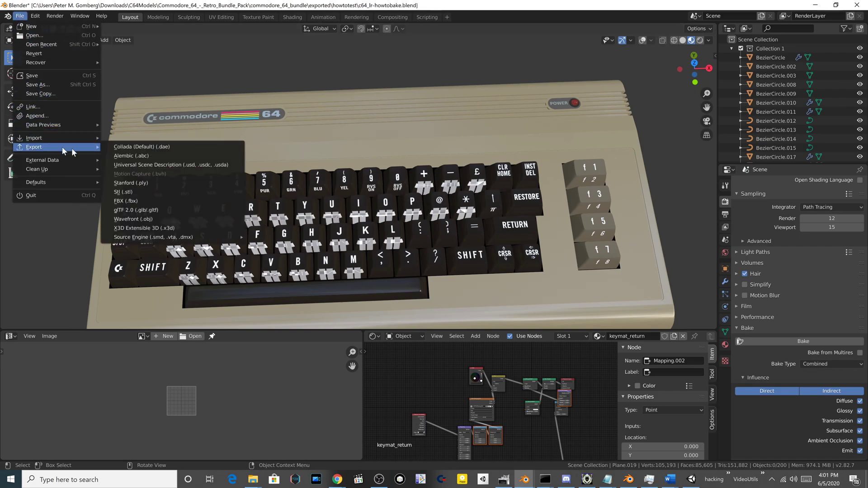
{"action": "left_click", "coordinate": [350, 110]}
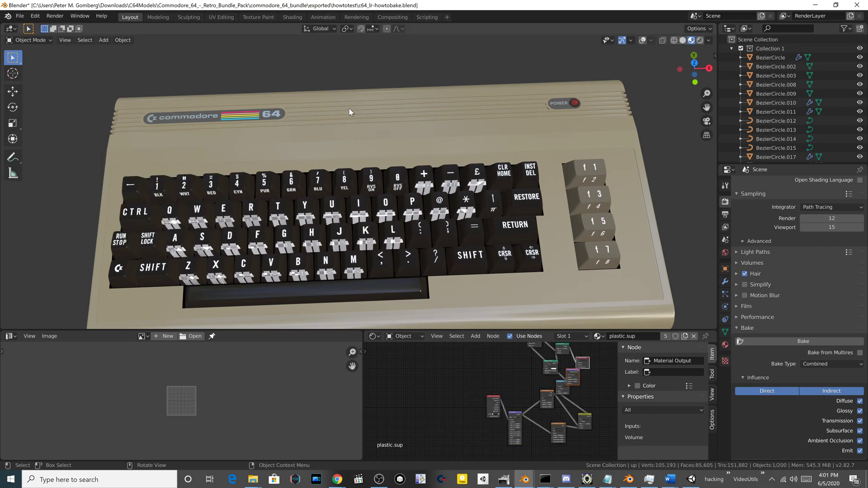
Step: Show the scene in wireframe with overlays enabled and select every object except the light and the camera
{"action": "left_click", "coordinate": [674, 40]}
{"action": "scroll", "coordinate": [304, 172], "scroll_direction": "down", "scroll_amount": 2}
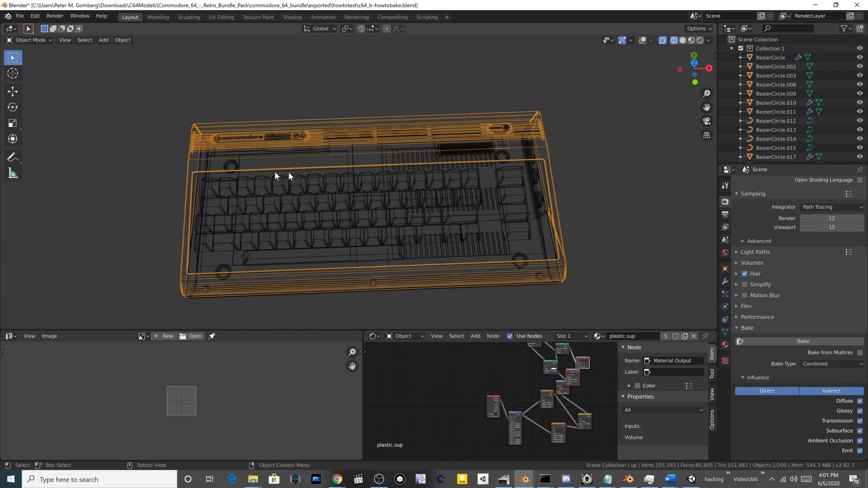
{"action": "key", "text": "a"}
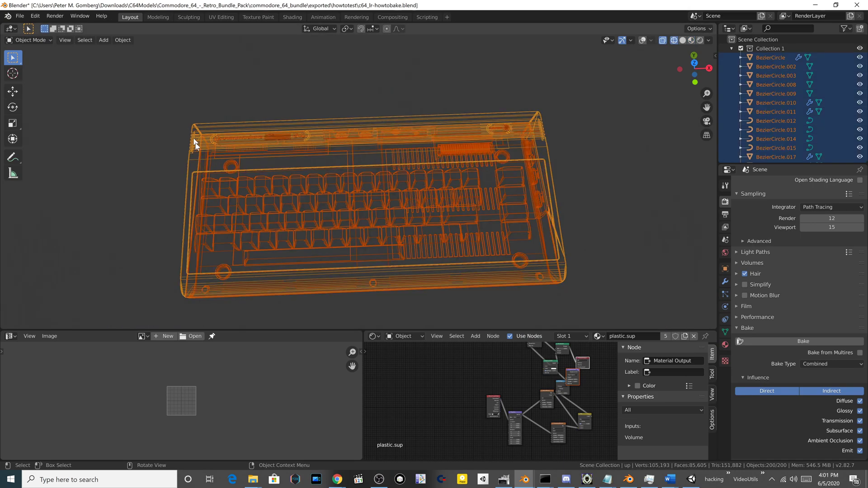
{"action": "scroll", "coordinate": [195, 170], "scroll_direction": "down", "scroll_amount": 8}
{"action": "scroll", "coordinate": [340, 164], "scroll_direction": "up", "scroll_amount": 4}
{"action": "left_click", "coordinate": [643, 40]}
{"action": "left_click", "coordinate": [516, 114], "text": "ctrl"}
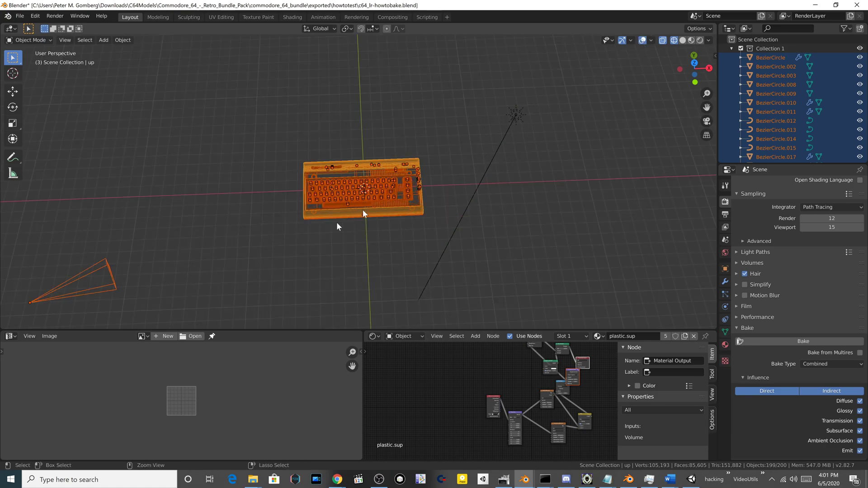
{"action": "left_click", "coordinate": [54, 296], "text": "ctrl"}
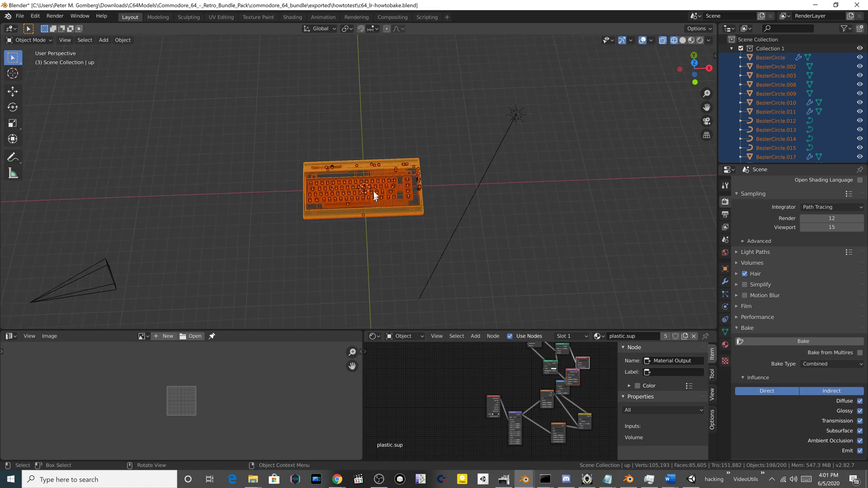
Step: Export the selected objects as FBX with path mode Copy, overwriting c64_lr-howtobake.fbx in the howtotest folder
{"action": "scroll", "coordinate": [381, 168], "scroll_direction": "up", "scroll_amount": 5}
{"action": "scroll", "coordinate": [382, 167], "scroll_direction": "up", "scroll_amount": 2}
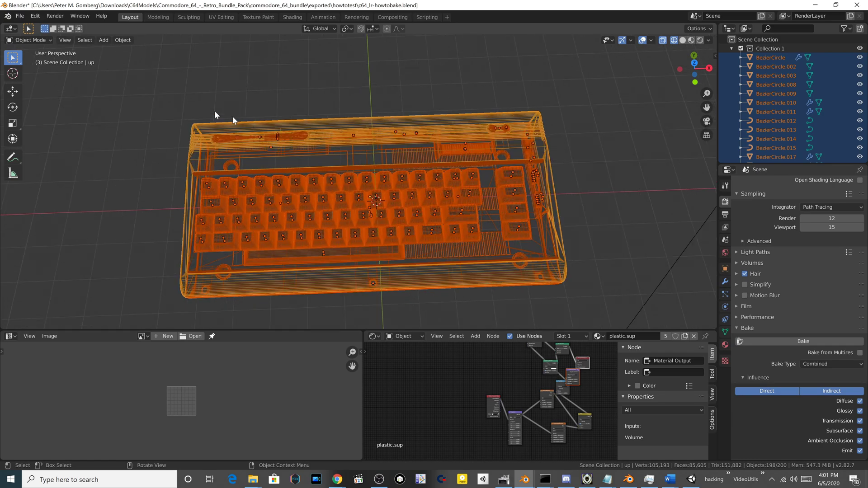
{"action": "left_click", "coordinate": [20, 16]}
{"action": "mouse_move", "coordinate": [52, 144]}
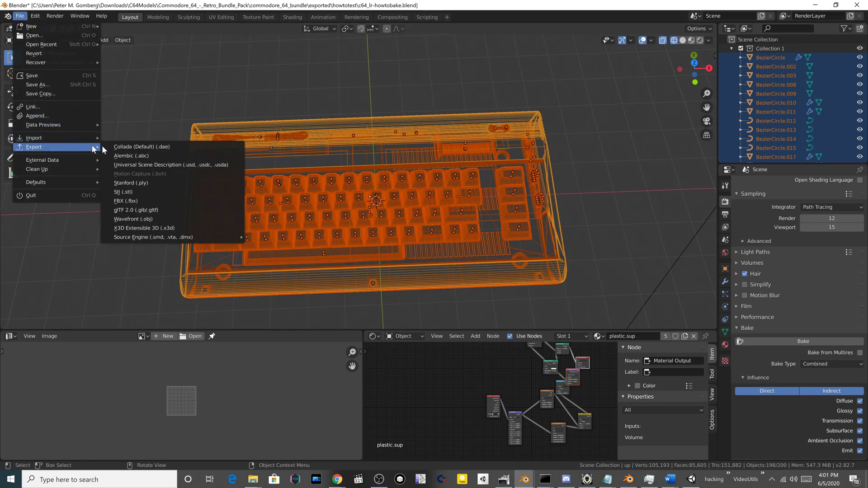
{"action": "left_click", "coordinate": [146, 202]}
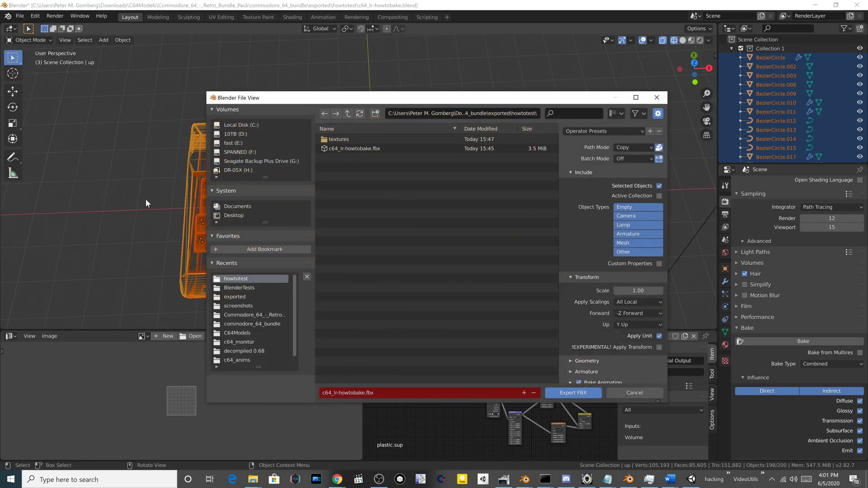
{"action": "left_click", "coordinate": [374, 149]}
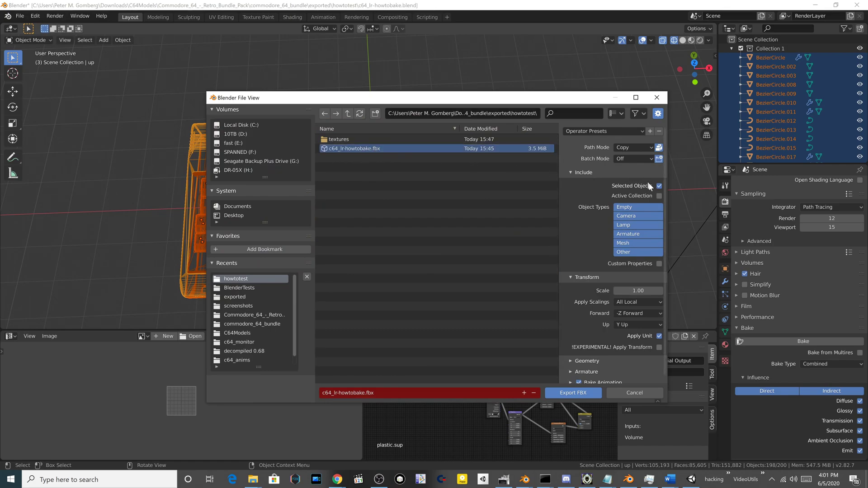
{"action": "left_click", "coordinate": [633, 149]}
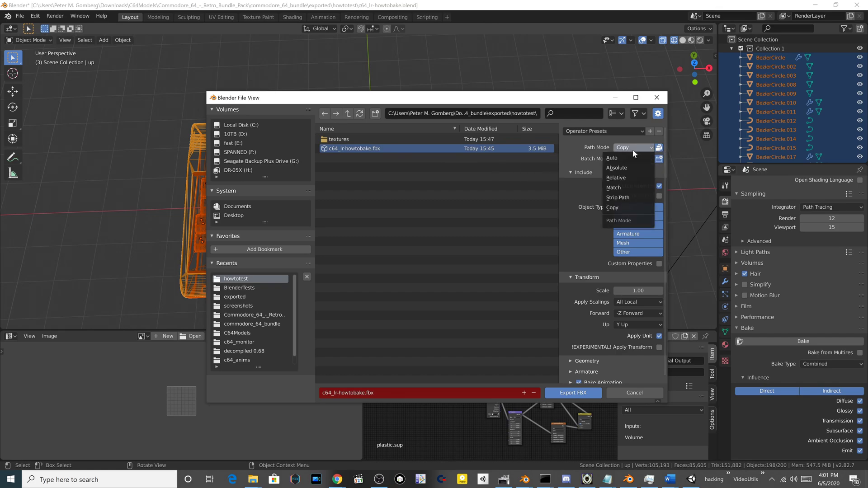
{"action": "left_click", "coordinate": [559, 393]}
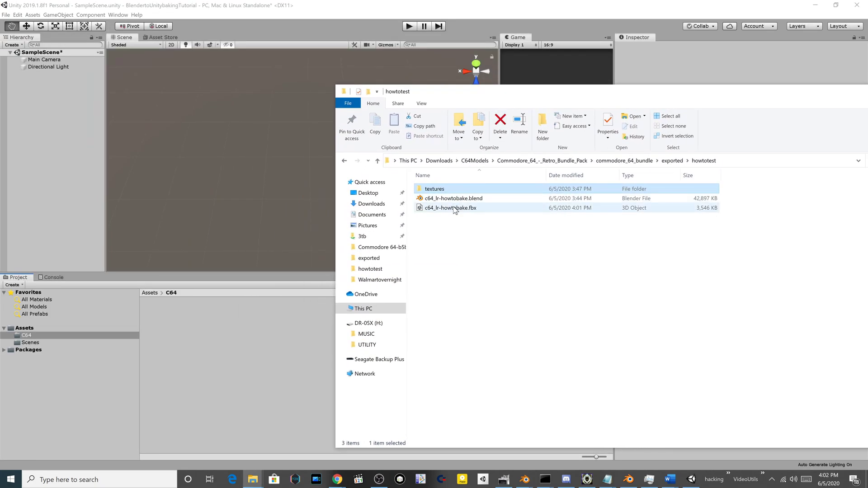
Step: Import c64_lr-howtobake.fbx from the howtotest folder into the C64 assets folder of the Unity project
{"action": "left_click_drag", "start_coordinate": [455, 210], "coordinate": [186, 374]}
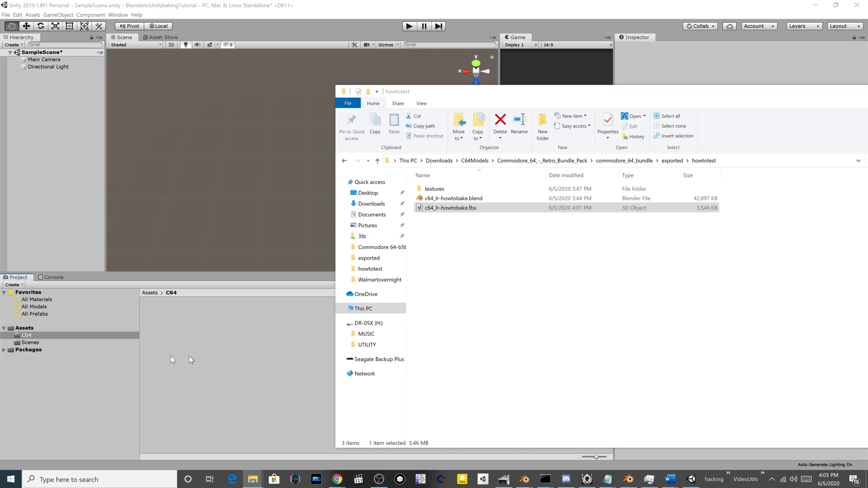
{"action": "left_click", "coordinate": [34, 314]}
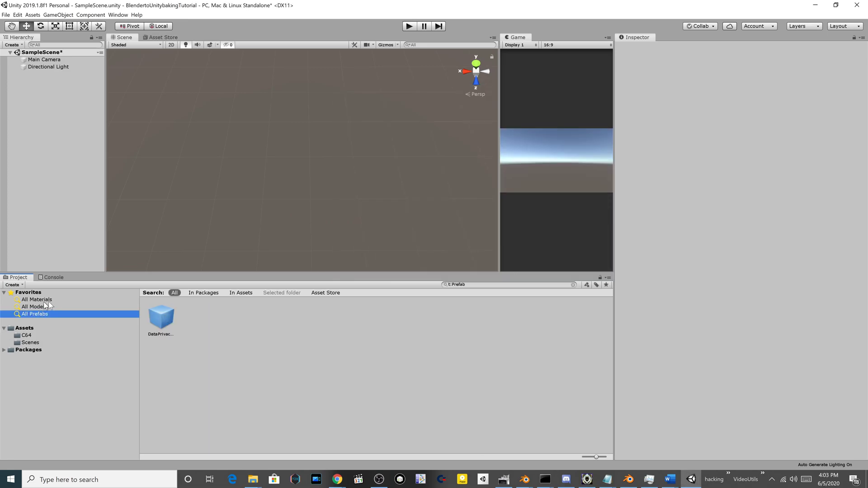
{"action": "left_click", "coordinate": [162, 322]}
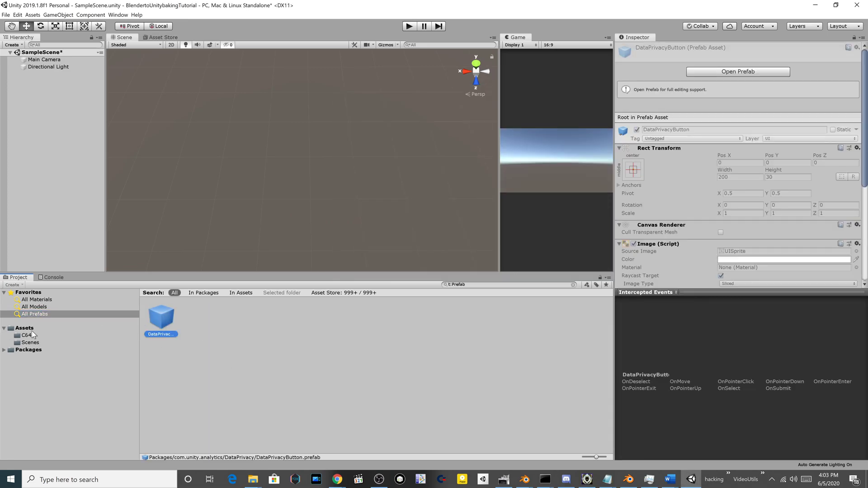
Step: Select the imported c64_lr-howtobake model in the C64 folder and inspect its preview from different angles
{"action": "left_click", "coordinate": [32, 335]}
{"action": "left_click", "coordinate": [163, 320]}
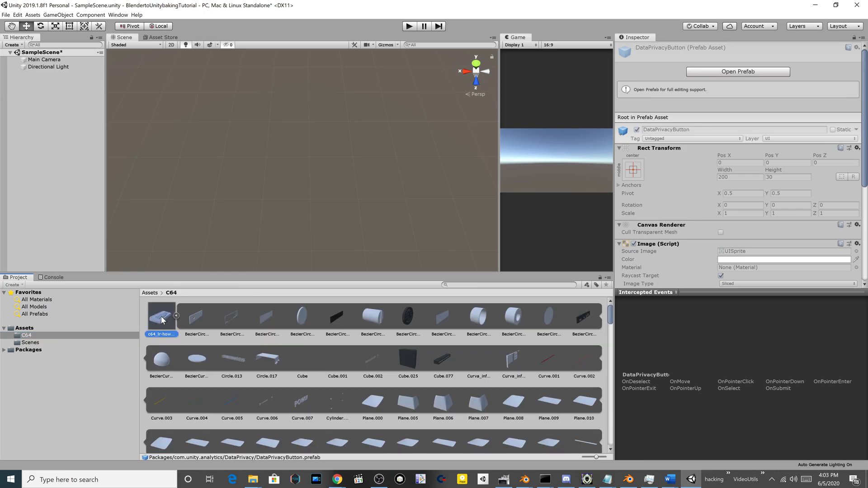
{"action": "left_click_drag", "start_coordinate": [768, 362], "coordinate": [724, 424]}
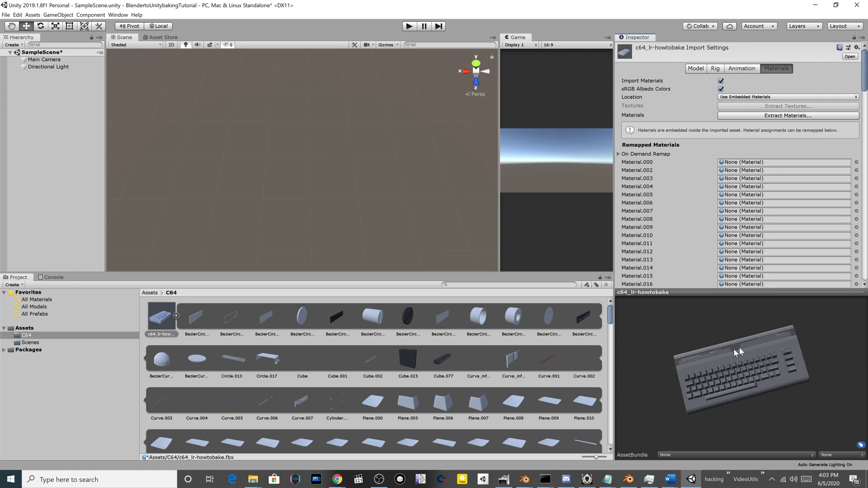
{"action": "left_click_drag", "start_coordinate": [740, 375], "coordinate": [763, 333]}
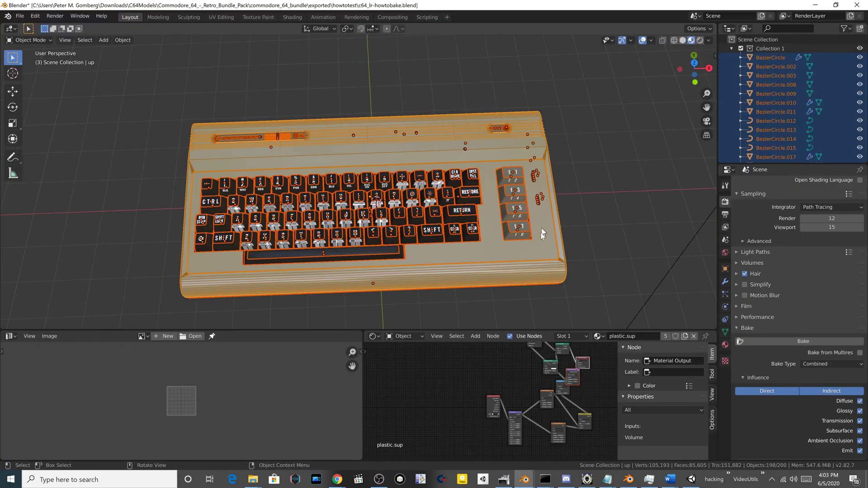
Step: Switch back to Blender and enlarge the Shader Editor area below the 3D viewport
{"action": "middle_click_drag", "start_coordinate": [566, 254], "coordinate": [566, 224]}
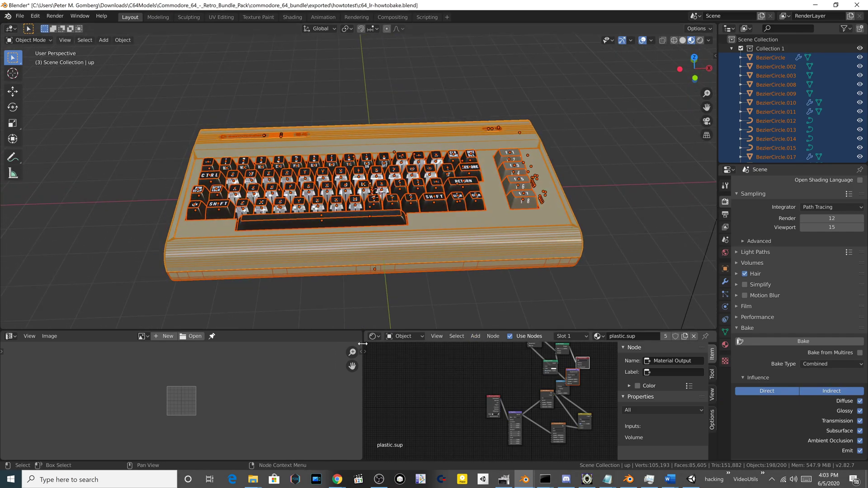
{"action": "left_click_drag", "start_coordinate": [362, 345], "coordinate": [321, 344]}
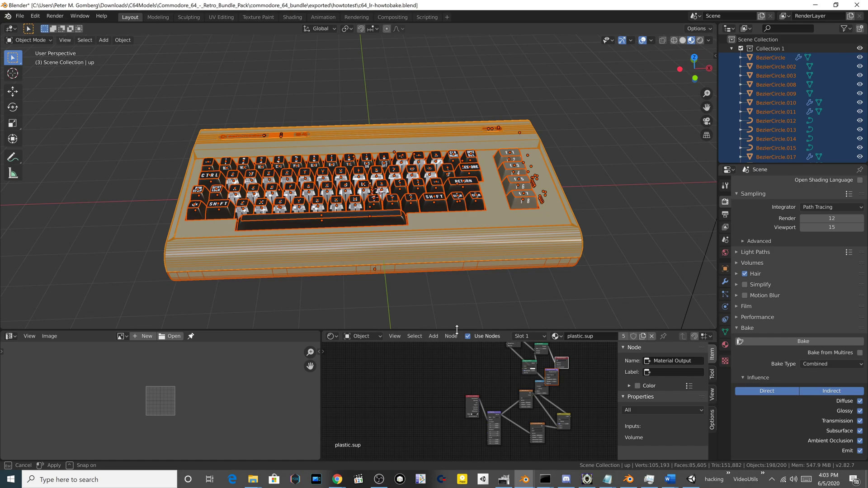
{"action": "left_click_drag", "start_coordinate": [456, 330], "coordinate": [459, 306]}
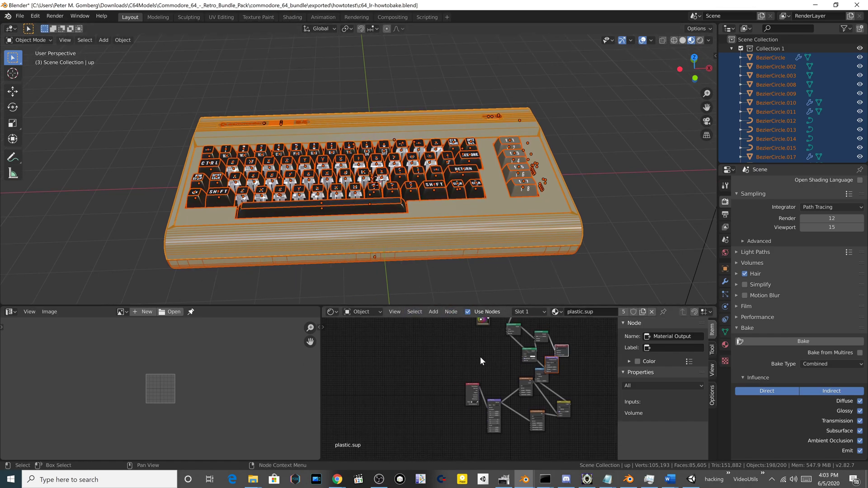
Step: Examine the plastic.sup material's node network, including its color, BSDF, Mix Shader, noise texture and displacement nodes
{"action": "scroll", "coordinate": [474, 362], "scroll_direction": "up", "scroll_amount": 2}
{"action": "scroll", "coordinate": [476, 366], "scroll_direction": "up", "scroll_amount": 4}
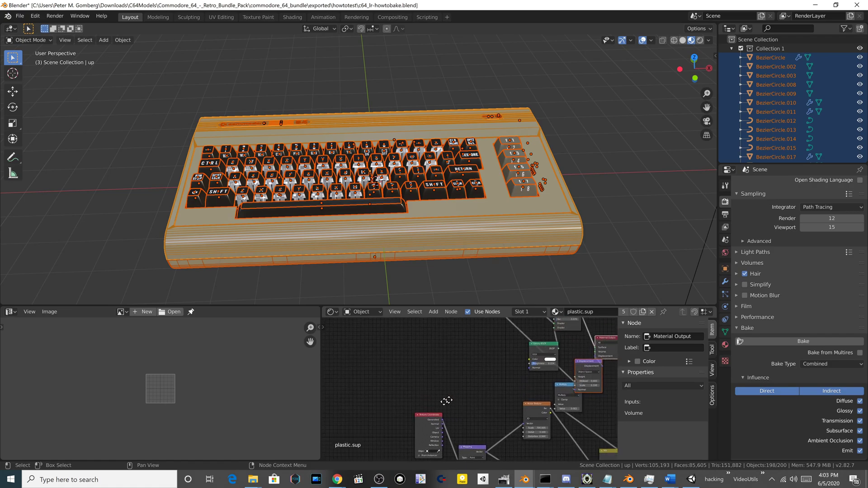
{"action": "middle_click_drag", "start_coordinate": [451, 372], "coordinate": [408, 421]}
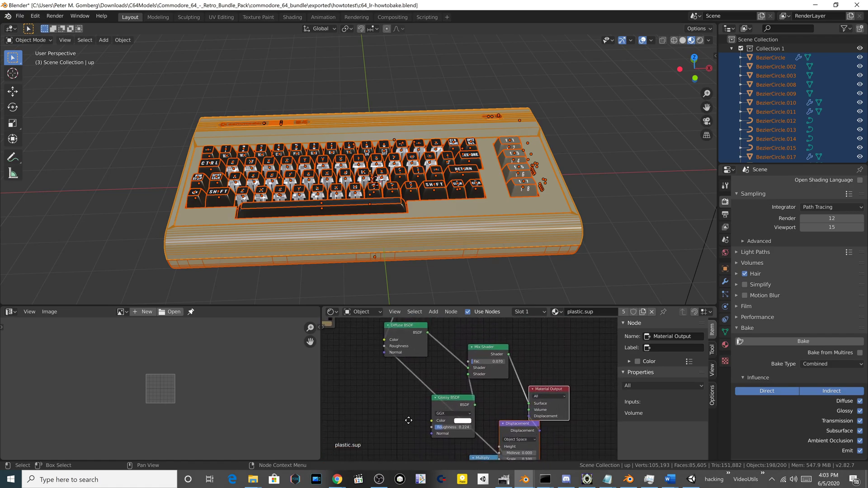
{"action": "middle_click_drag", "start_coordinate": [385, 377], "coordinate": [453, 422]}
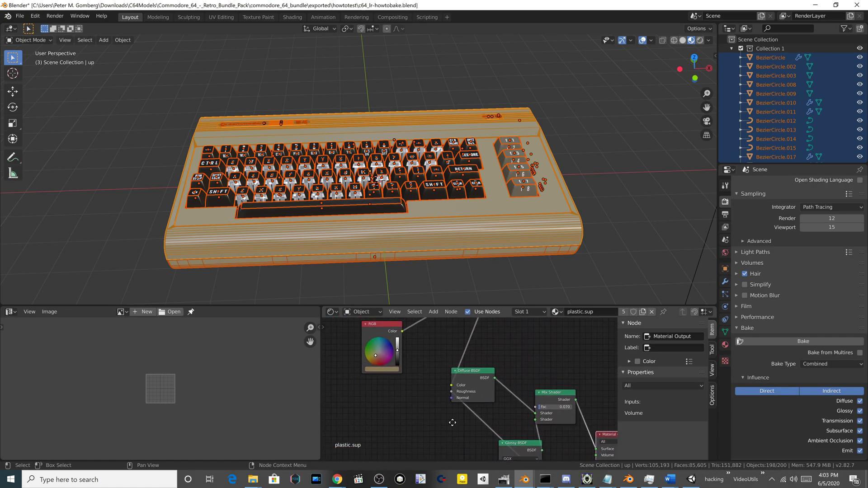
{"action": "scroll", "coordinate": [437, 384], "scroll_direction": "up", "scroll_amount": 3}
{"action": "middle_click_drag", "start_coordinate": [424, 345], "coordinate": [402, 345]}
{"action": "scroll", "coordinate": [426, 394], "scroll_direction": "down", "scroll_amount": 3}
{"action": "scroll", "coordinate": [406, 373], "scroll_direction": "down", "scroll_amount": 4}
{"action": "middle_click_drag", "start_coordinate": [422, 405], "coordinate": [407, 366]}
{"action": "scroll", "coordinate": [447, 390], "scroll_direction": "up", "scroll_amount": 5}
{"action": "scroll", "coordinate": [450, 396], "scroll_direction": "up", "scroll_amount": 2}
{"action": "scroll", "coordinate": [432, 393], "scroll_direction": "up", "scroll_amount": 6}
{"action": "scroll", "coordinate": [408, 370], "scroll_direction": "down", "scroll_amount": 6}
{"action": "scroll", "coordinate": [406, 370], "scroll_direction": "down", "scroll_amount": 2}
{"action": "middle_click_drag", "start_coordinate": [405, 397], "coordinate": [440, 343]}
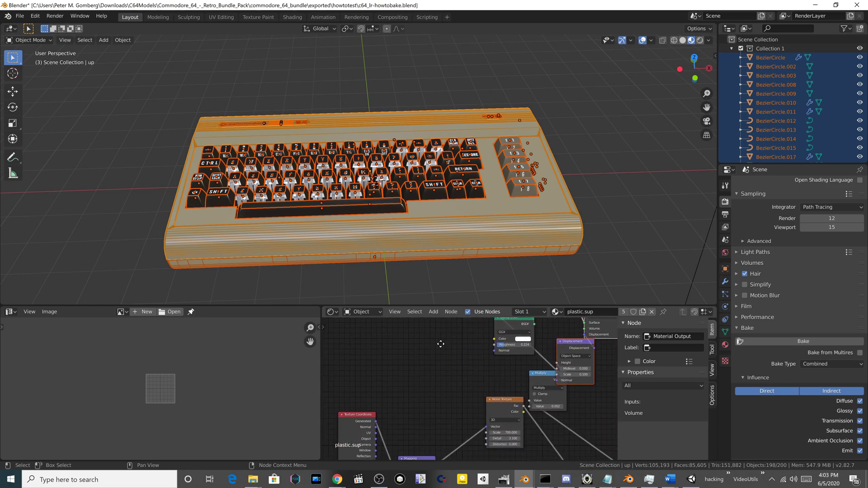
{"action": "middle_click_drag", "start_coordinate": [421, 406], "coordinate": [418, 429]}
{"action": "middle_click_drag", "start_coordinate": [487, 377], "coordinate": [425, 434]}
{"action": "middle_click_drag", "start_coordinate": [439, 352], "coordinate": [424, 423]}
{"action": "middle_click_drag", "start_coordinate": [436, 362], "coordinate": [473, 452]}
{"action": "scroll", "coordinate": [473, 402], "scroll_direction": "down", "scroll_amount": 4}
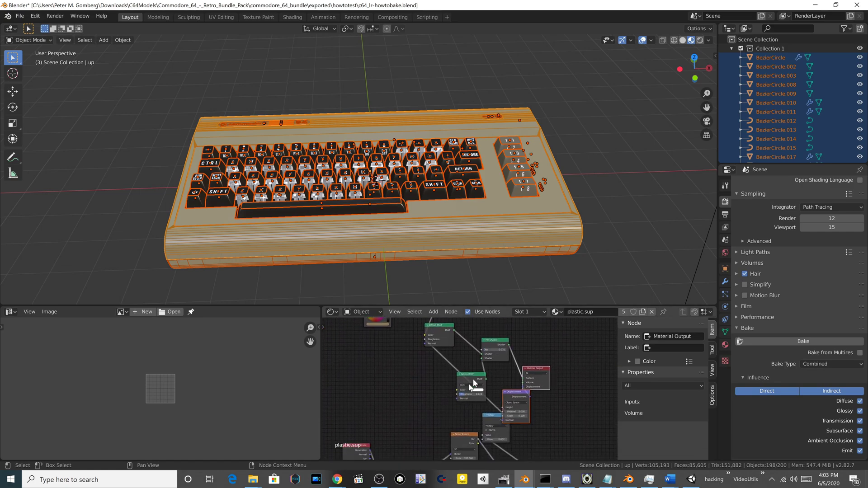
{"action": "scroll", "coordinate": [454, 398], "scroll_direction": "up", "scroll_amount": 3}
{"action": "middle_click_drag", "start_coordinate": [406, 374], "coordinate": [417, 425]}
{"action": "scroll", "coordinate": [417, 425], "scroll_direction": "down", "scroll_amount": 1}
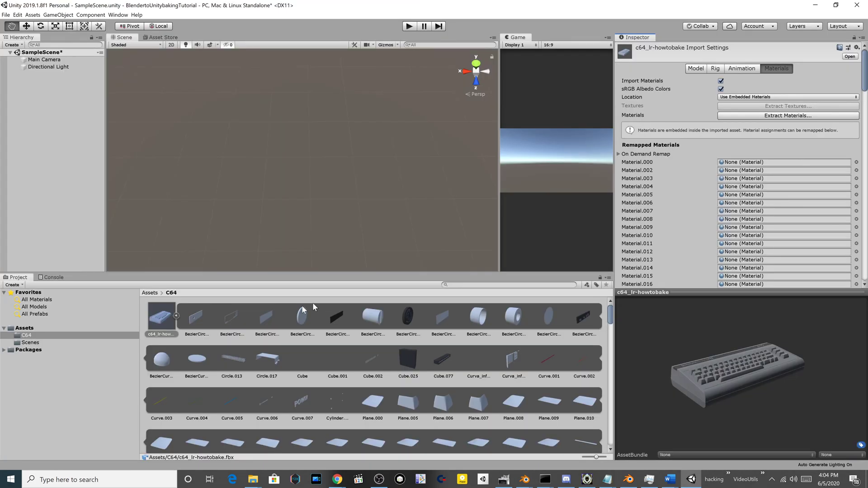
Step: Orbit the c64_lr-howtobake model's preview in Unity to check how its surfaces look without the procedural materials
{"action": "left_click_drag", "start_coordinate": [738, 378], "coordinate": [578, 403]}
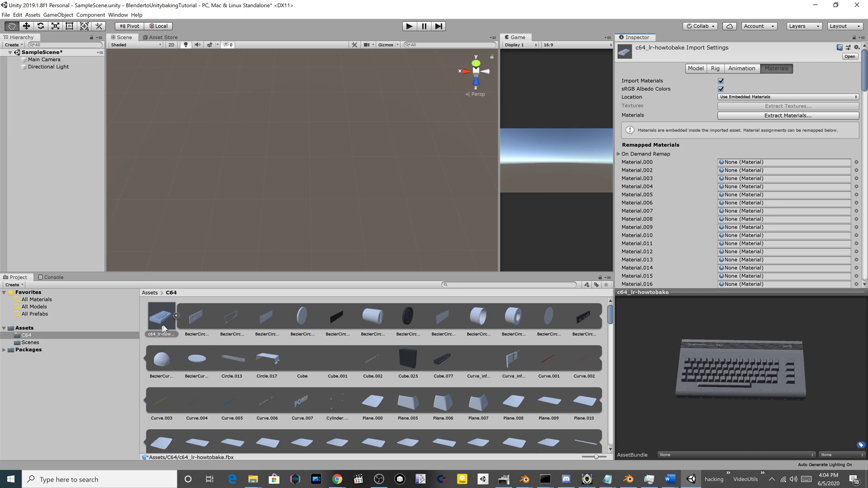
{"action": "left_click", "coordinate": [176, 316]}
{"action": "mouse_move", "coordinate": [758, 378]}
{"action": "left_mouse_down"}
{"action": "mouse_move", "coordinate": [760, 328]}
{"action": "mouse_move", "coordinate": [761, 361]}
{"action": "left_mouse_up"}
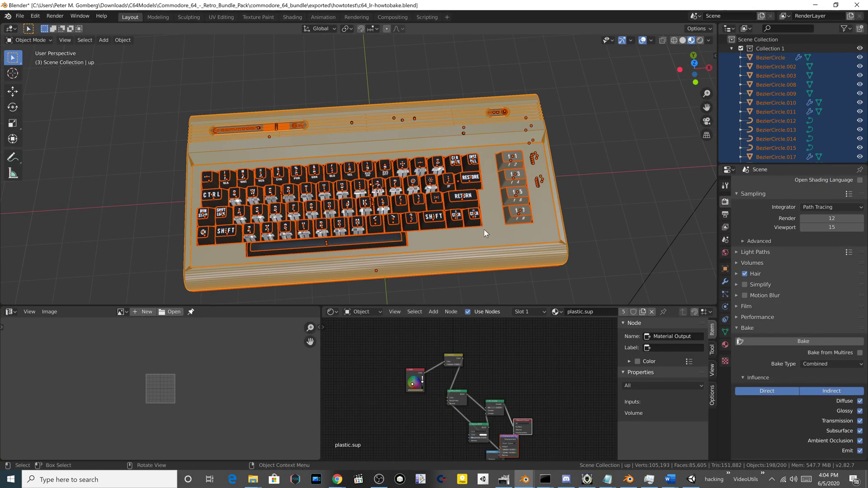
Step: Switch back to Blender, select the keyboard's RETURN key, and show its whole keymat_return node network in the Shader Editor
{"action": "left_click", "coordinate": [486, 232]}
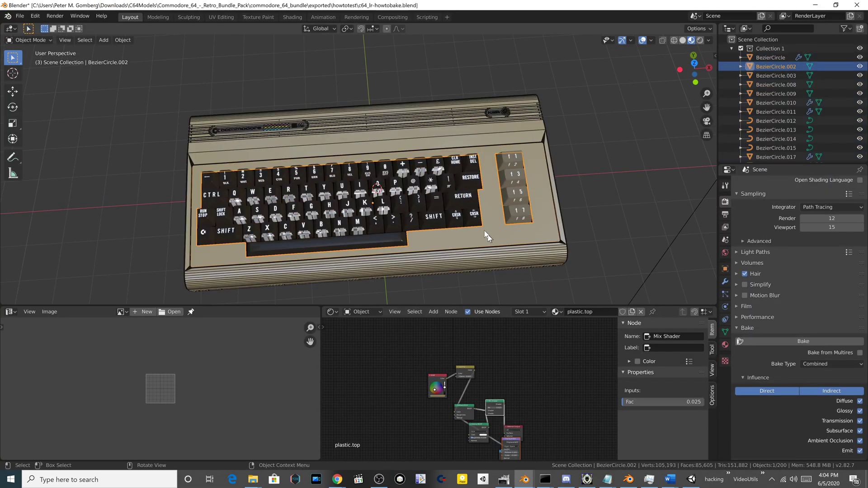
{"action": "left_click", "coordinate": [462, 200]}
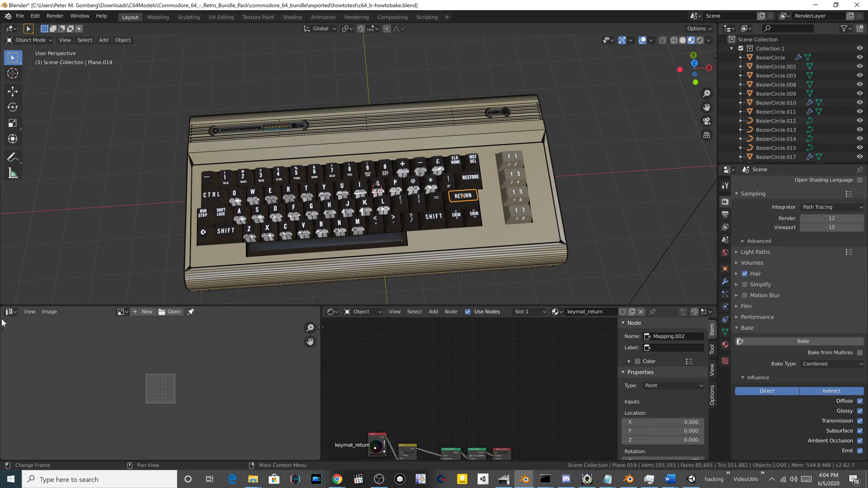
{"action": "left_click", "coordinate": [14, 312]}
{"action": "left_click", "coordinate": [335, 313]}
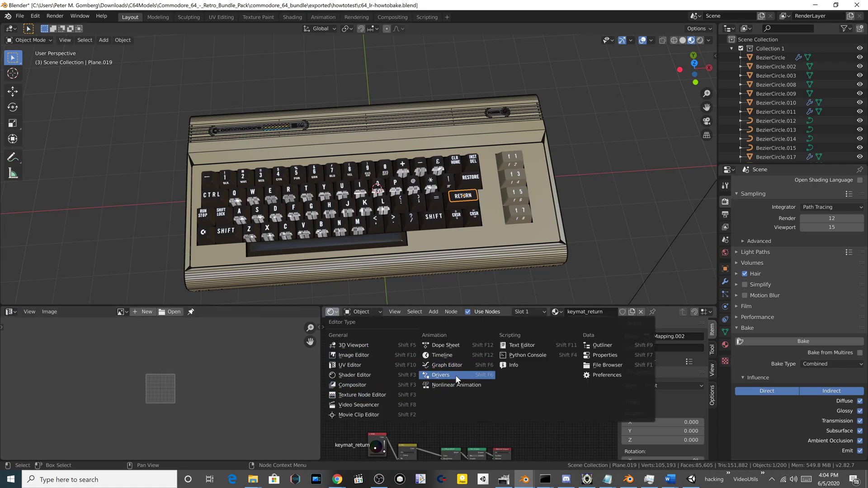
{"action": "left_click", "coordinate": [375, 375]}
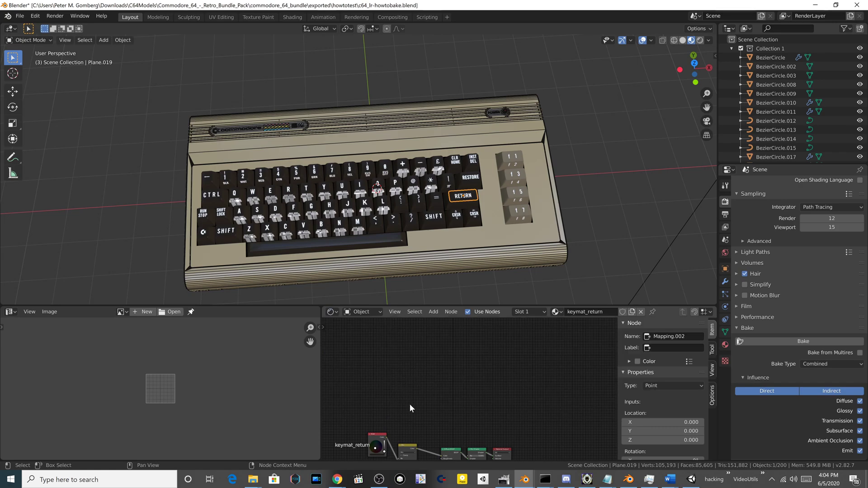
{"action": "key", "text": "Home"}
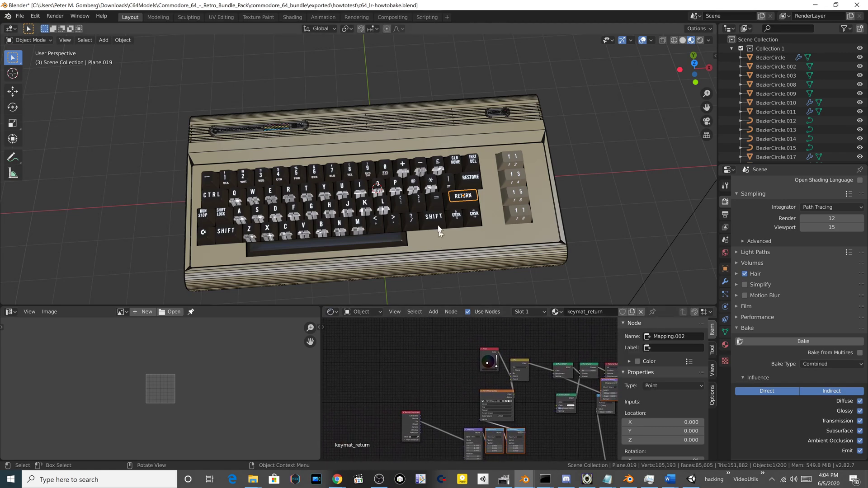
Step: Add an unconnected Image Texture node to the keymat_return material in an empty area beside the existing nodes
{"action": "left_click", "coordinate": [435, 313]}
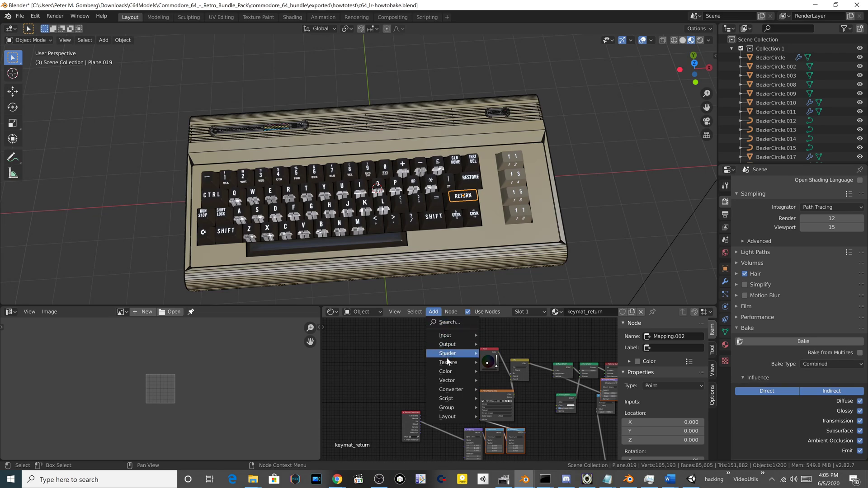
{"action": "mouse_move", "coordinate": [450, 362]}
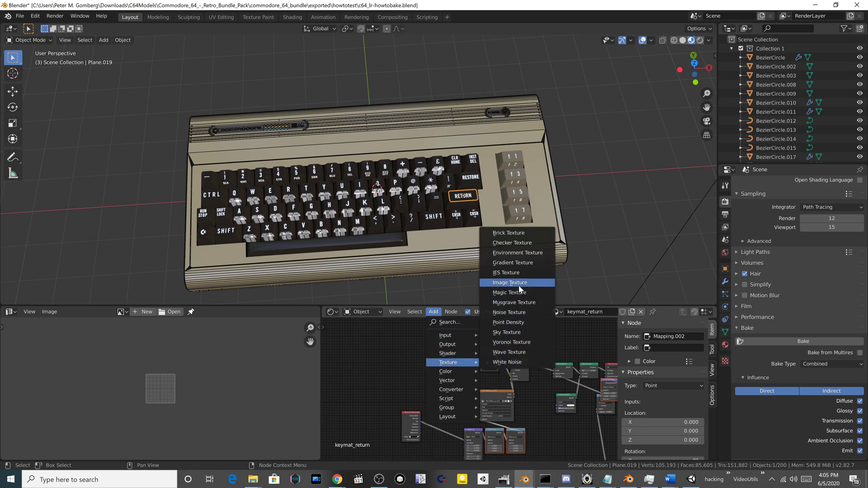
{"action": "left_click", "coordinate": [510, 282]}
{"action": "left_click", "coordinate": [367, 375]}
{"action": "scroll", "coordinate": [368, 375], "scroll_direction": "up", "scroll_amount": 3}
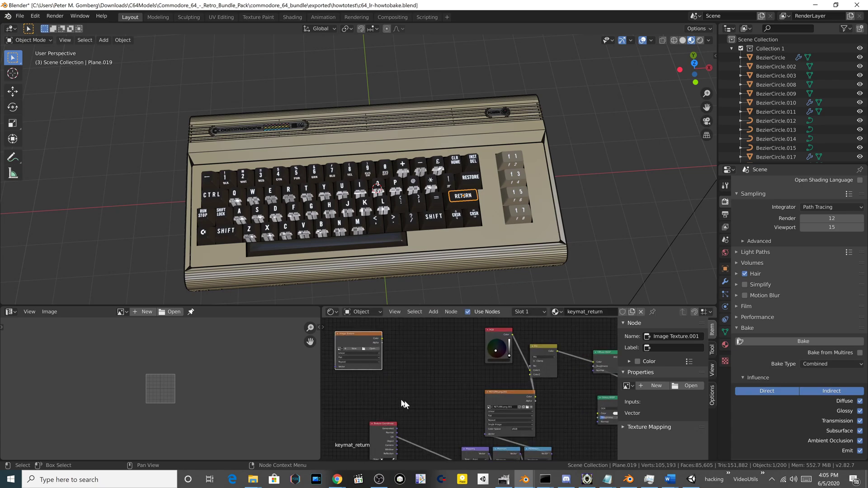
{"action": "left_click_drag", "start_coordinate": [354, 332], "coordinate": [378, 351]}
Step: Create a 512 by 512 px image named bakedRETURN without alpha in the new Image Texture node, and reposition the node
{"action": "left_click", "coordinate": [371, 360]}
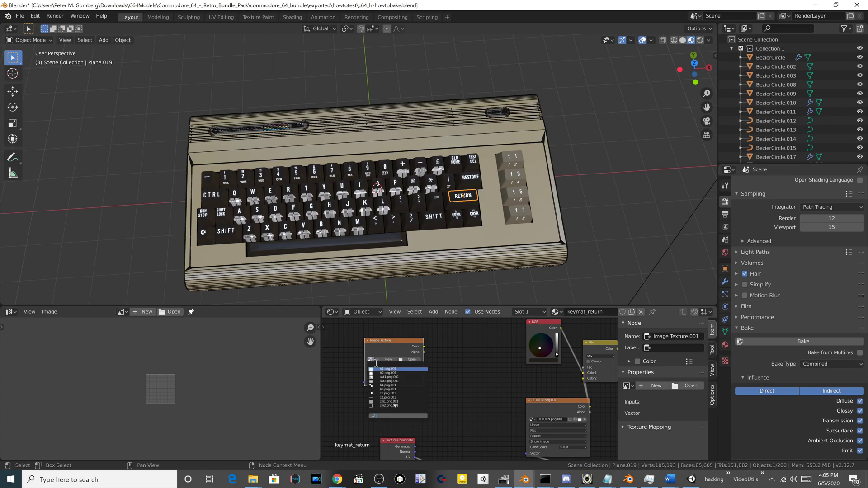
{"action": "type", "text": "b"}
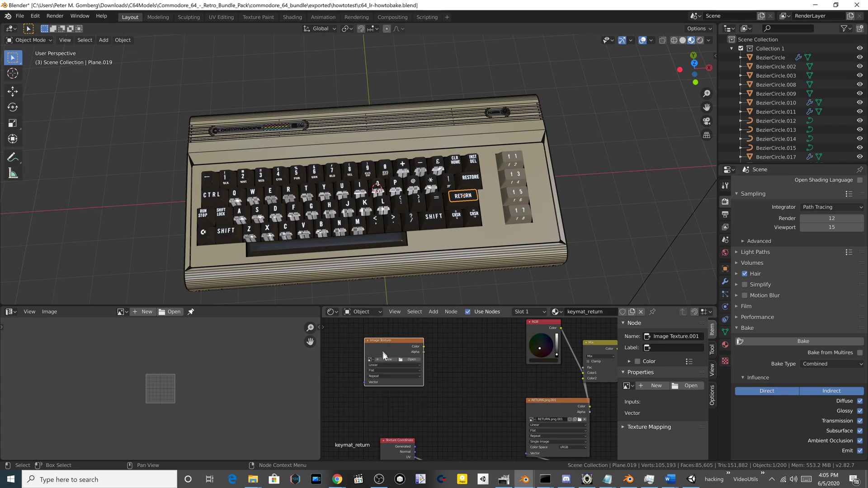
{"action": "left_click", "coordinate": [382, 359]}
{"action": "left_click", "coordinate": [403, 364]}
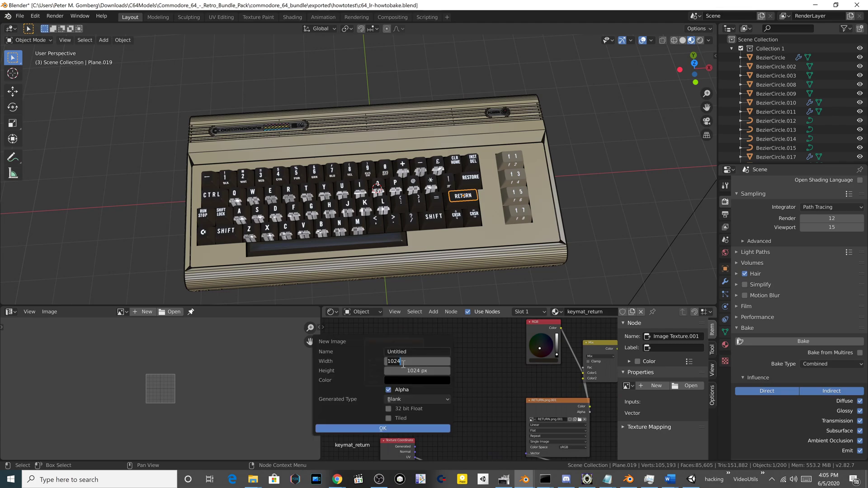
{"action": "type", "text": "5"}
{"action": "key", "text": "Tab"}
{"action": "type", "text": "5"}
{"action": "left_click", "coordinate": [418, 352]}
{"action": "type", "text": "bakedRETURN"}
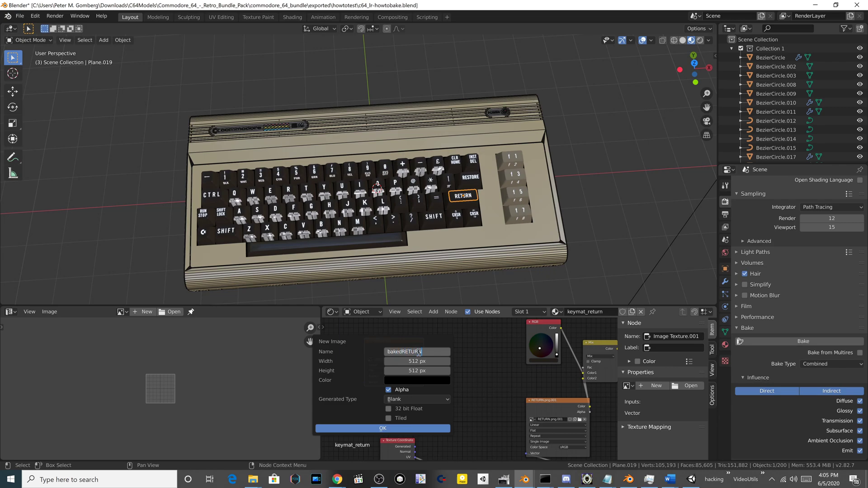
{"action": "key", "text": "Return"}
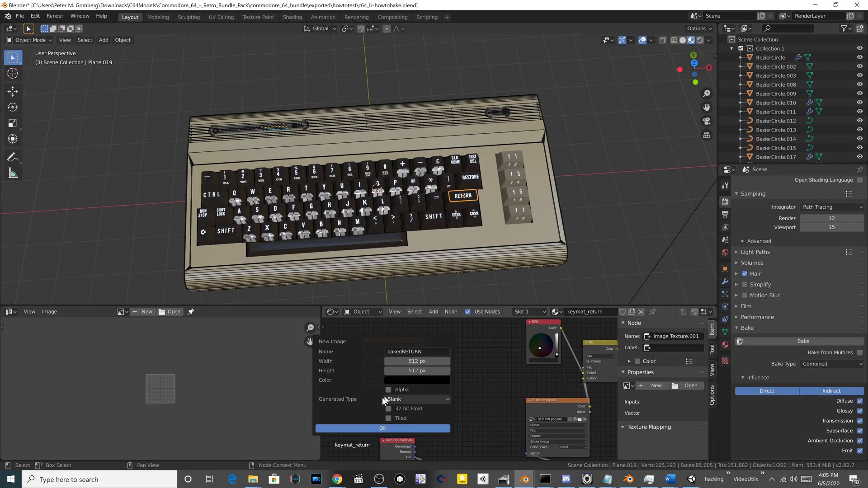
{"action": "left_click", "coordinate": [376, 428]}
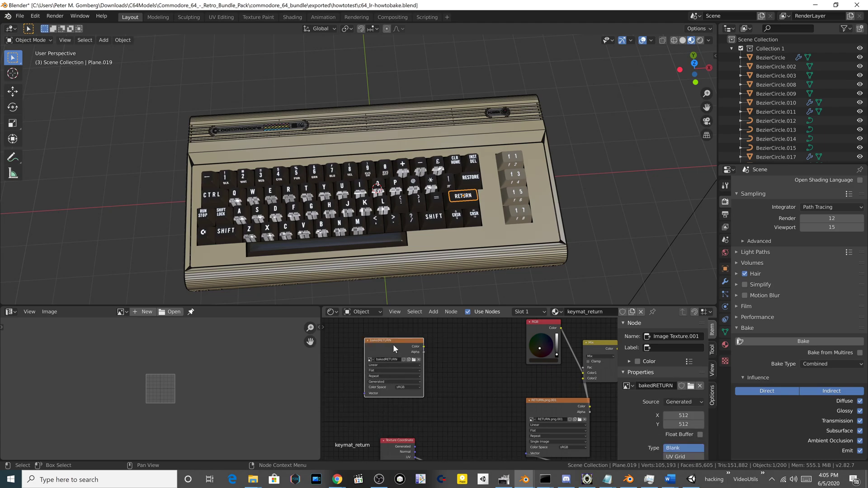
{"action": "left_click_drag", "start_coordinate": [392, 343], "coordinate": [420, 357]}
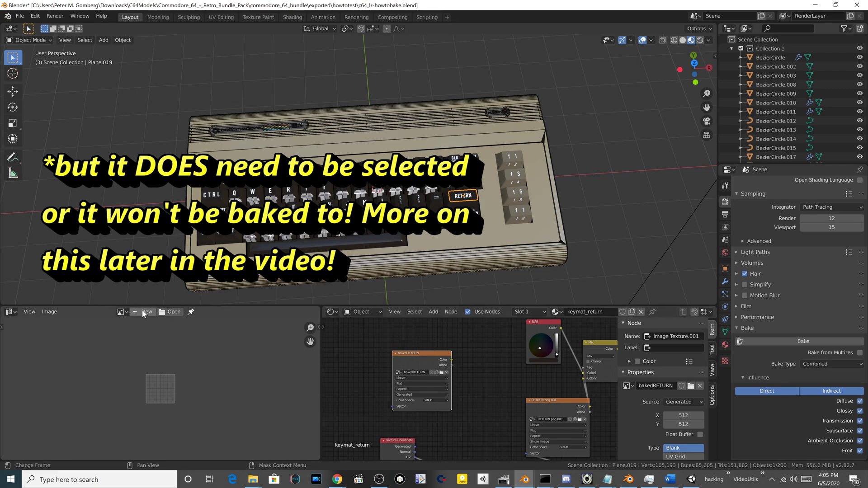
Step: Find the bakedRETURN image by searching for "baked" and display it in the Image Editor
{"action": "left_click", "coordinate": [122, 312]}
{"action": "type", "text": "baked"}
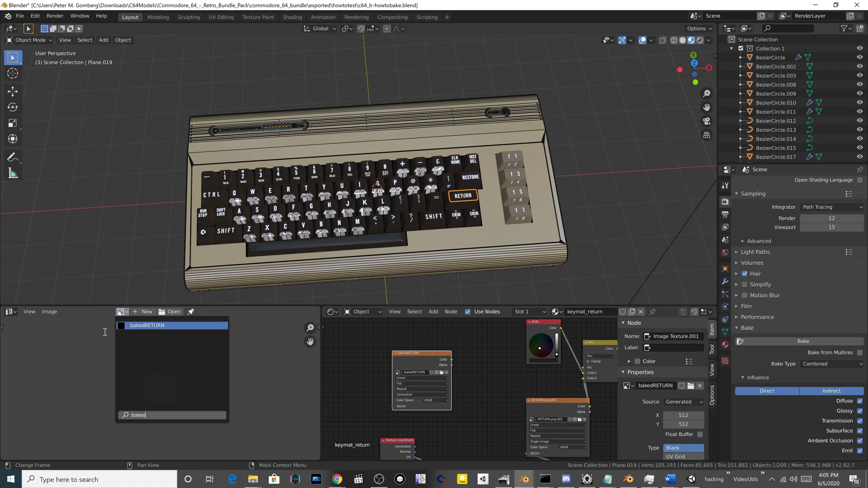
{"action": "left_click", "coordinate": [143, 325]}
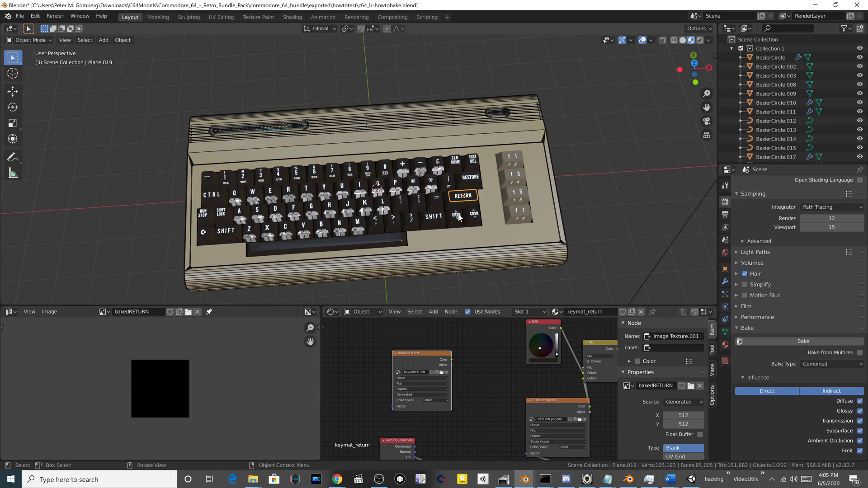
Step: Enter Edit Mode on the RETURN key and select all its faces and their UVs
{"action": "key", "text": "Tab"}
{"action": "left_click", "coordinate": [454, 194]}
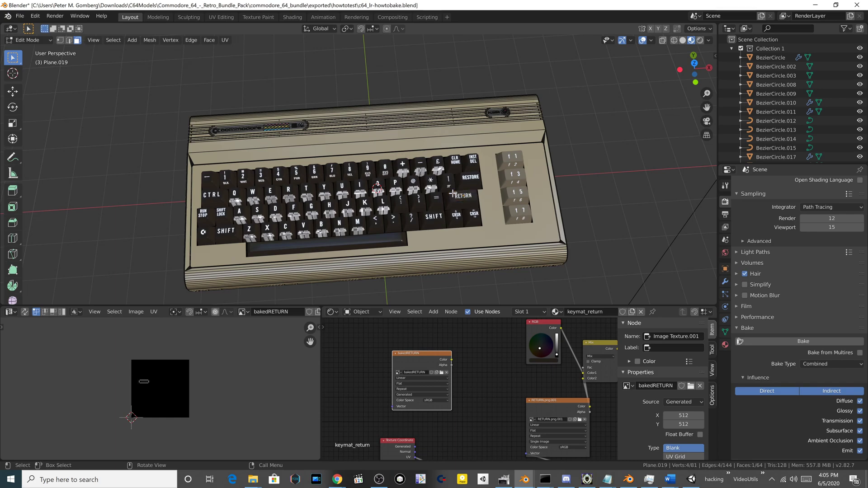
{"action": "key", "text": "a"}
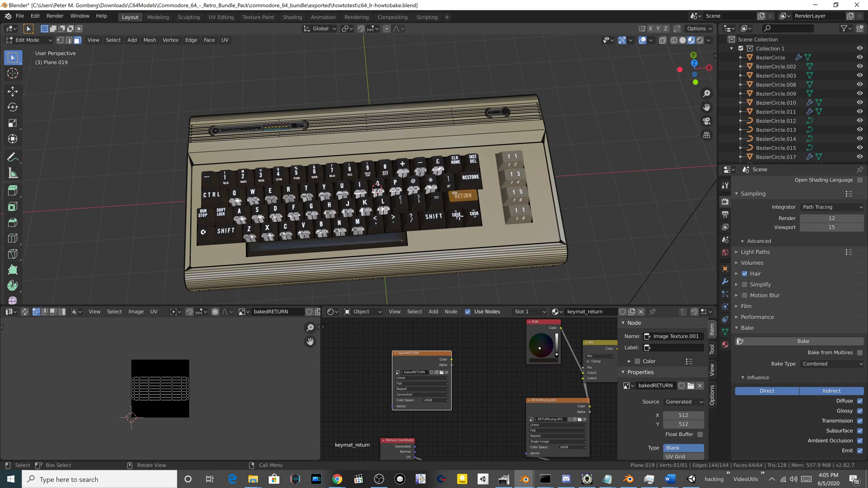
{"action": "middle_click_drag", "start_coordinate": [459, 217], "coordinate": [452, 217]}
{"action": "key", "text": "a"}
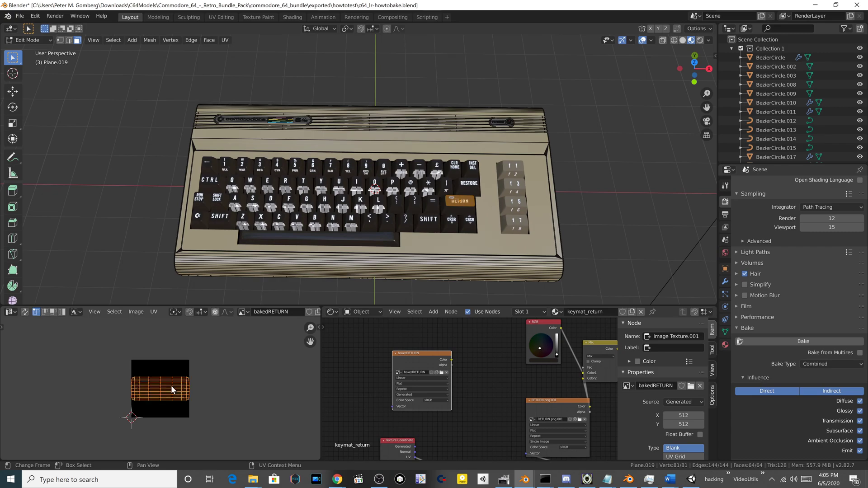
Step: Unwrap all of the RETURN key's faces with the standard Unwrap method
{"action": "right_click", "coordinate": [455, 204]}
{"action": "mouse_move", "coordinate": [455, 204]}
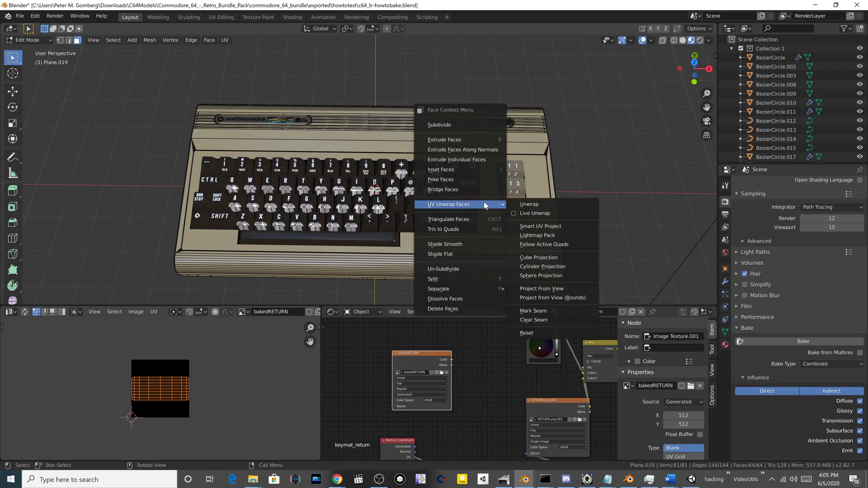
{"action": "left_click", "coordinate": [527, 204]}
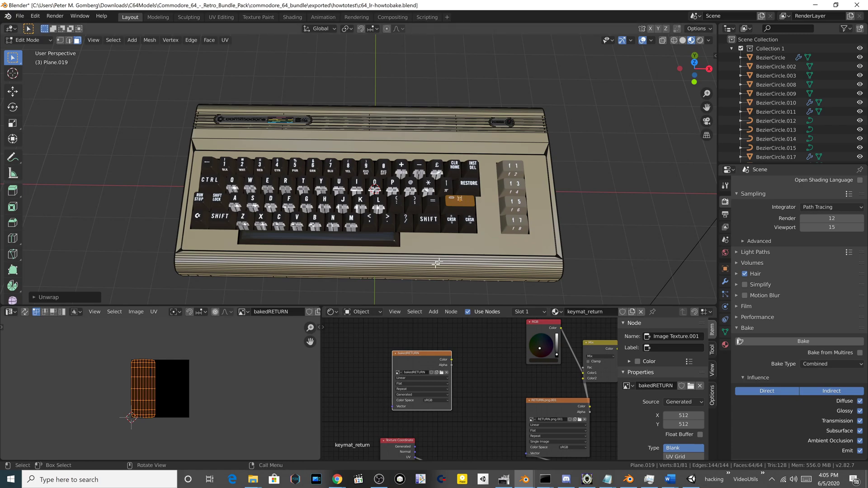
Step: Unwrap the RETURN key's faces with Smart UV Project, keeping angle limit 66, island margin 0 and Stretch to UV Bounds
{"action": "right_click", "coordinate": [455, 202]}
{"action": "right_click", "coordinate": [459, 202]}
{"action": "mouse_move", "coordinate": [459, 202]}
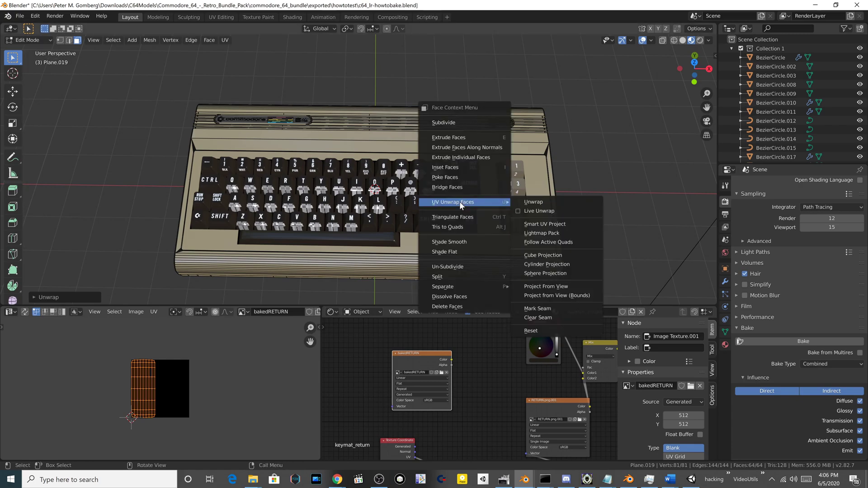
{"action": "left_click", "coordinate": [565, 224]}
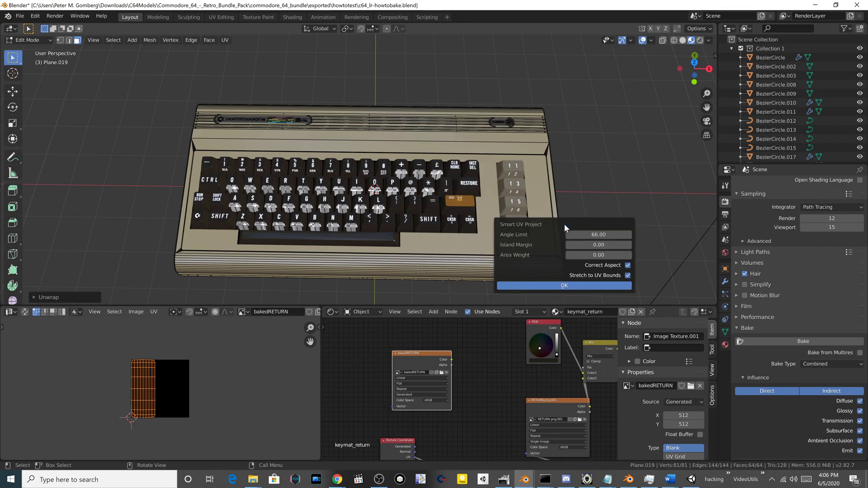
{"action": "left_click", "coordinate": [567, 285]}
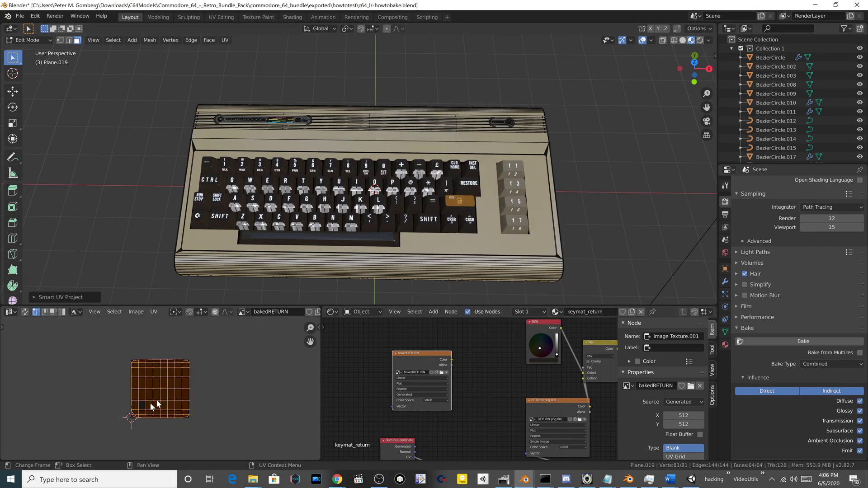
{"action": "right_click", "coordinate": [452, 205]}
{"action": "mouse_move", "coordinate": [451, 204]}
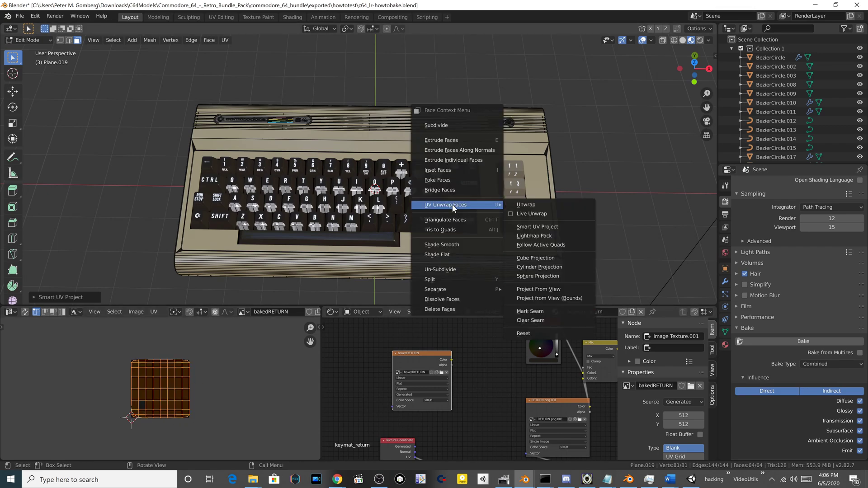
{"action": "left_click", "coordinate": [558, 225]}
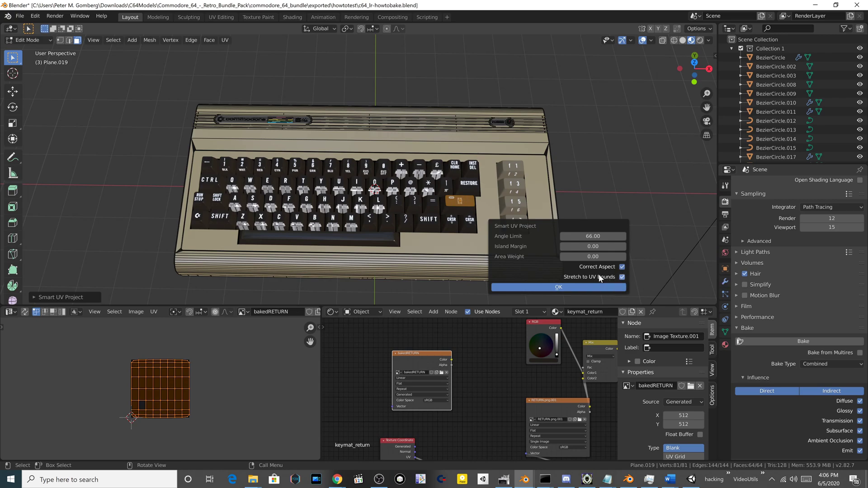
{"action": "left_click", "coordinate": [572, 289]}
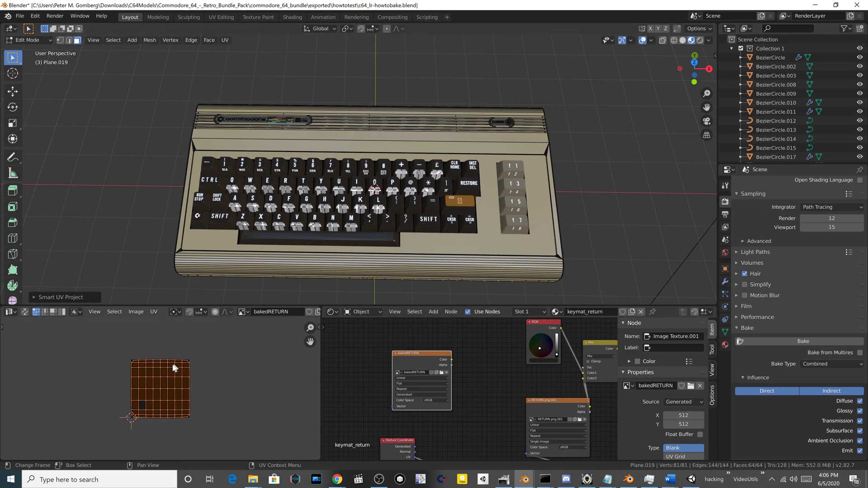
Step: Examine the RETURN key's UV layout over the bakedRETURN image by toggling selections of its UVs, ending with all selected
{"action": "left_click", "coordinate": [103, 373]}
{"action": "key", "text": "a"}
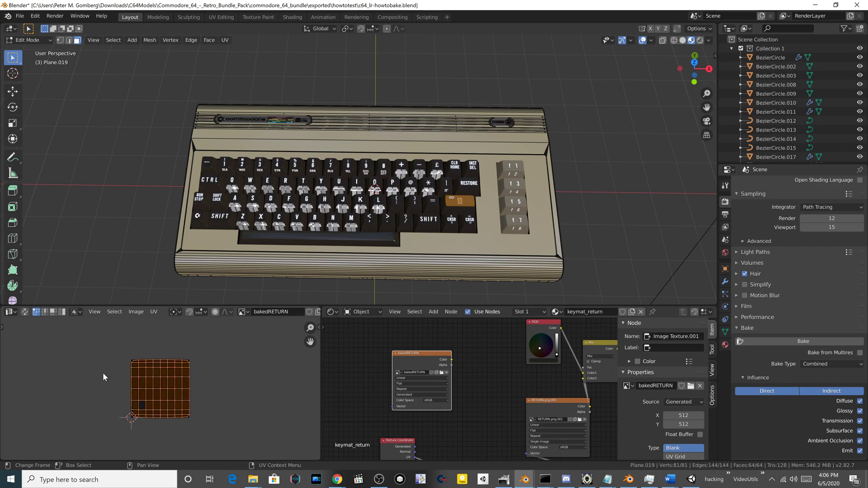
{"action": "left_click", "coordinate": [142, 409]}
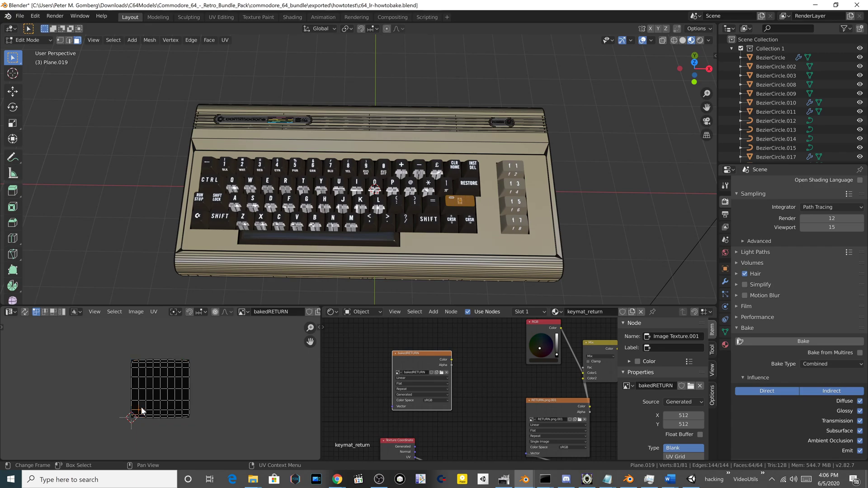
{"action": "key", "text": "ctrl+i"}
{"action": "scroll", "coordinate": [156, 400], "scroll_direction": "up", "scroll_amount": 4}
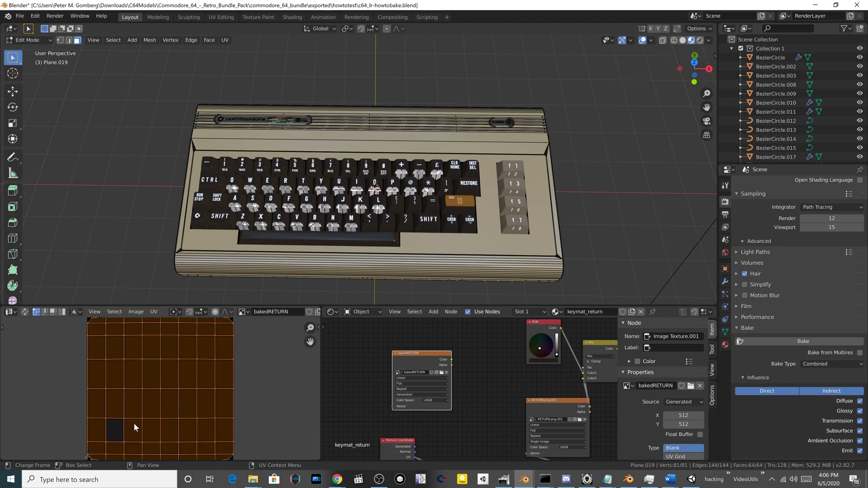
{"action": "left_click", "coordinate": [129, 407], "text": "shift"}
{"action": "left_click_drag", "start_coordinate": [434, 172], "coordinate": [467, 204]}
{"action": "left_click", "coordinate": [483, 222]}
{"action": "key", "text": "ctrl+z"}
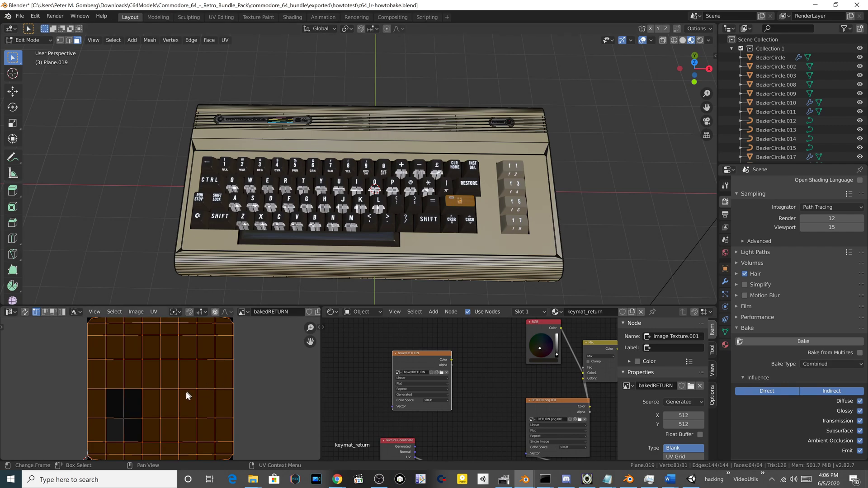
{"action": "key", "text": "a"}
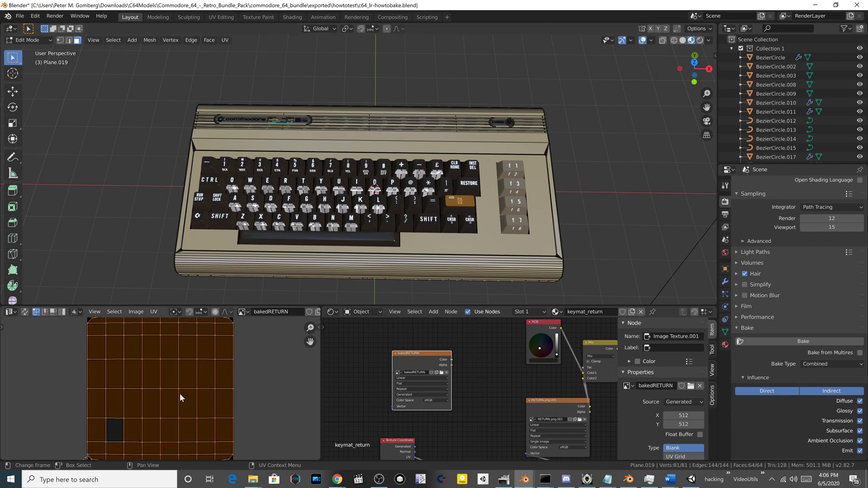
Step: Examine the RETURN key's UV layout, its lettering up close, and the Texture Coordinate and Mapping nodes of keymat_return
{"action": "left_click", "coordinate": [117, 426], "text": "shift"}
{"action": "key", "text": "alt+a"}
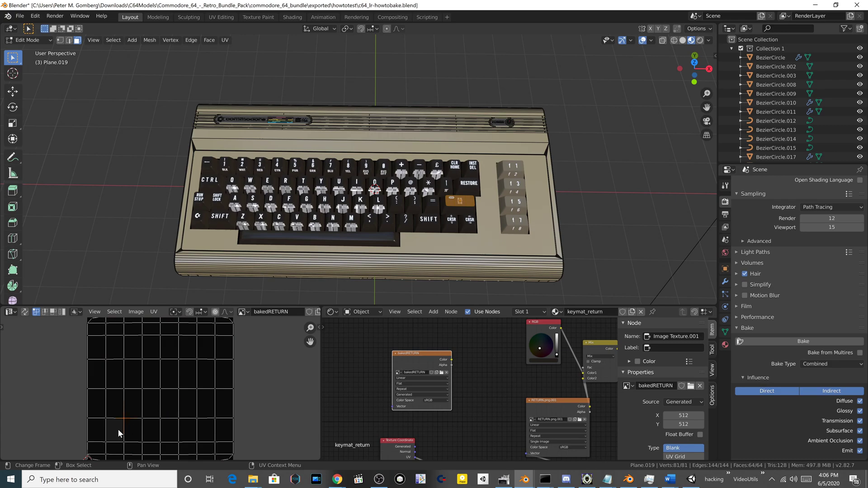
{"action": "key", "text": "a"}
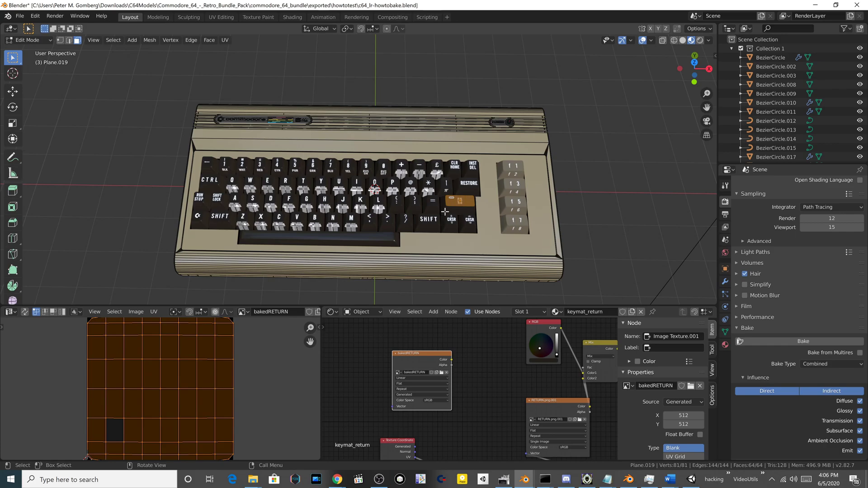
{"action": "scroll", "coordinate": [445, 212], "scroll_direction": "up", "scroll_amount": 4}
{"action": "middle_click_drag", "start_coordinate": [523, 237], "coordinate": [409, 243]}
{"action": "key", "text": "alt+a"}
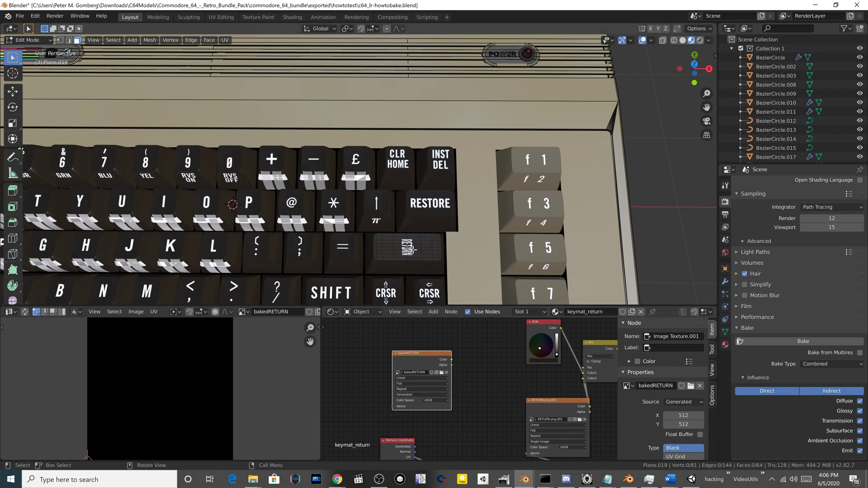
{"action": "middle_click_drag", "start_coordinate": [462, 379], "coordinate": [457, 333]}
{"action": "middle_click_drag", "start_coordinate": [436, 416], "coordinate": [430, 378]}
{"action": "left_click_drag", "start_coordinate": [392, 366], "coordinate": [431, 373]}
{"action": "middle_click_drag", "start_coordinate": [473, 362], "coordinate": [448, 347]}
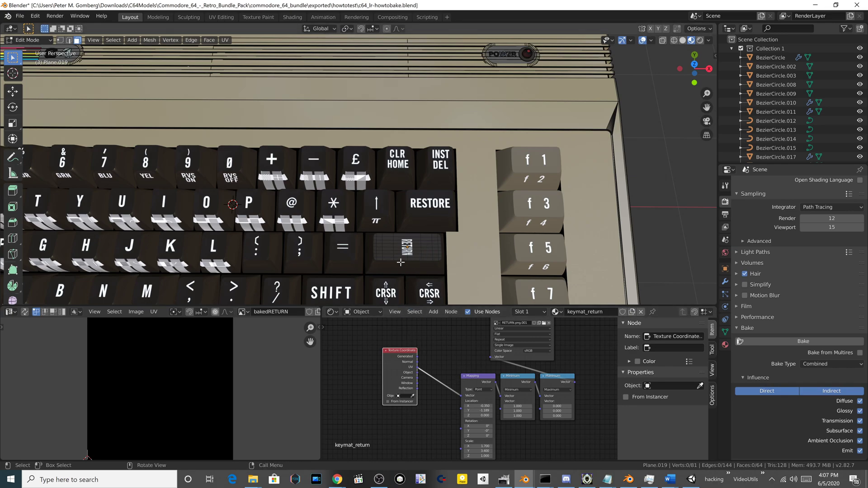
{"action": "key", "text": "ctrl+i"}
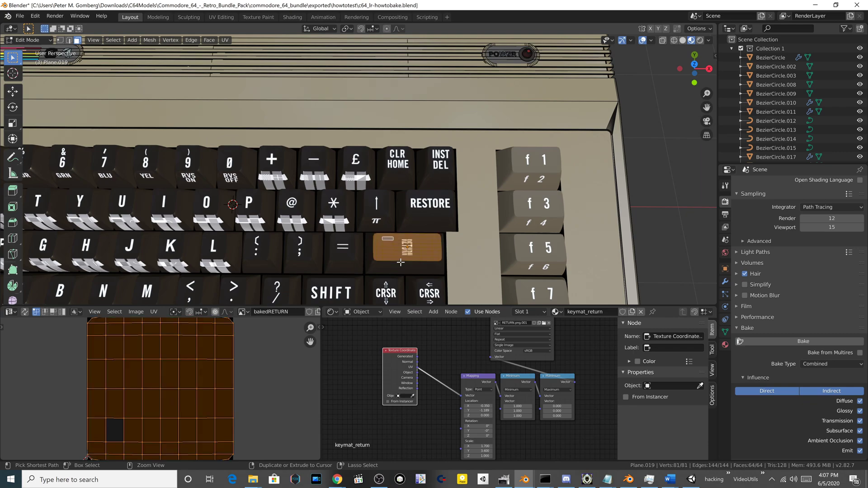
Step: Undo the selection changes and both unwraps of the RETURN key, back to its original UV layout
{"action": "key", "text": "ctrl+z"}
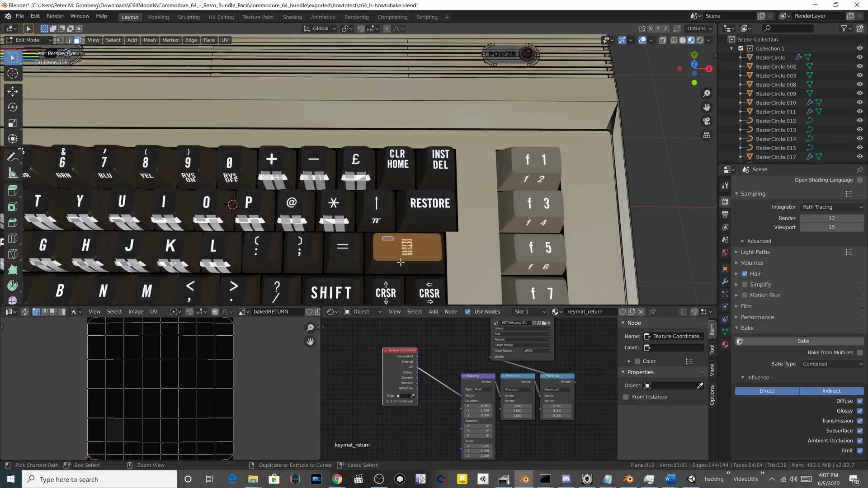
{"action": "key", "text": "ctrl+z"}
{"action": "key", "text": "ctrl+z"}
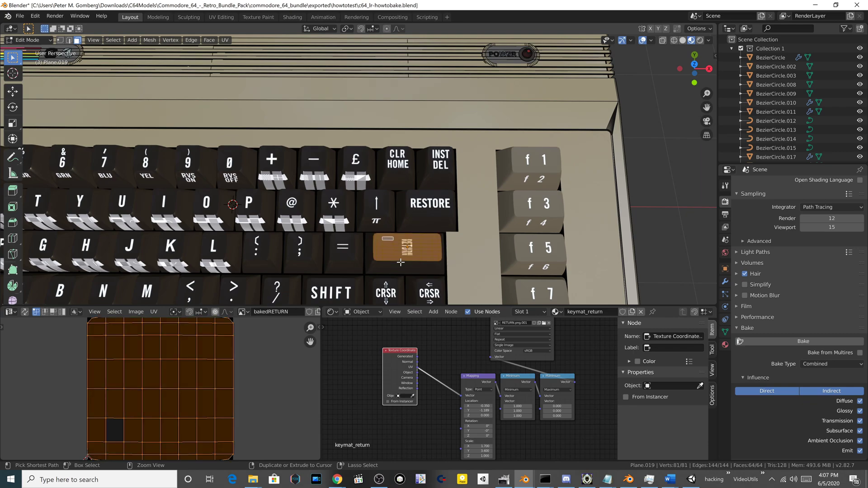
{"action": "key", "text": "ctrl+z"}
{"action": "key", "text": "ctrl+z"}
{"action": "key", "text": "ctrl+z"}
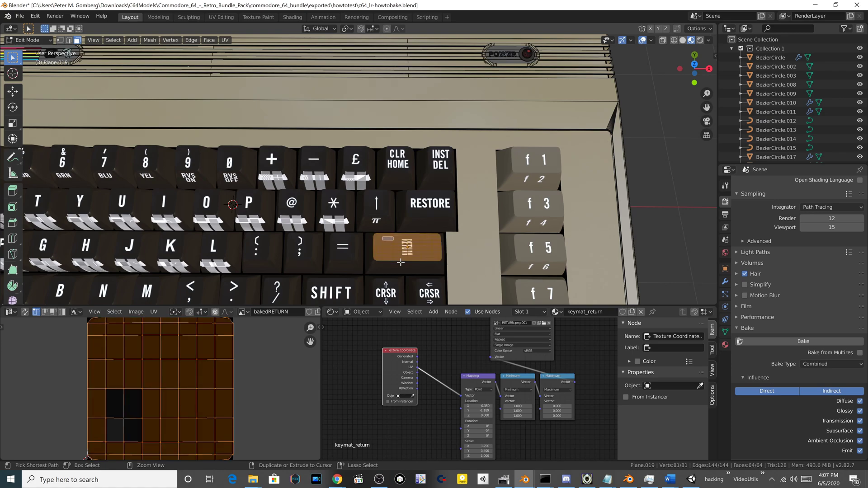
{"action": "key", "text": "ctrl+z"}
{"action": "key", "text": "ctrl+z"}
{"action": "key", "text": "ctrl+z"}
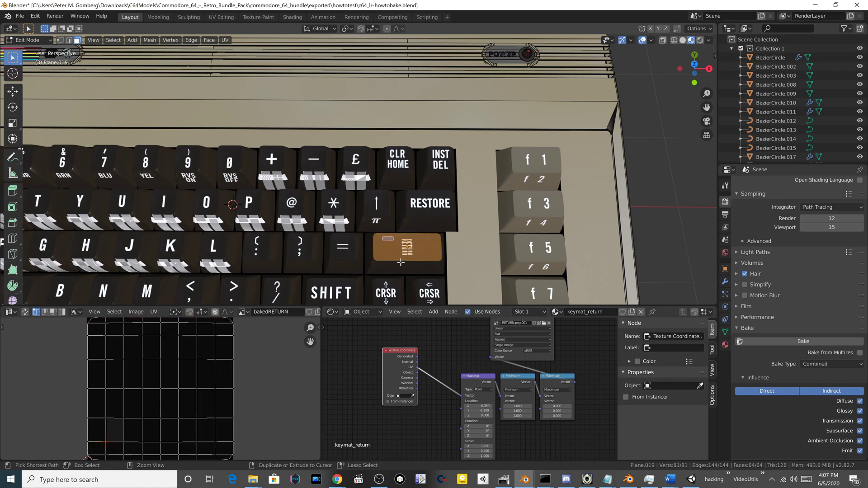
{"action": "key", "text": "ctrl+z"}
{"action": "key", "text": "ctrl+z"}
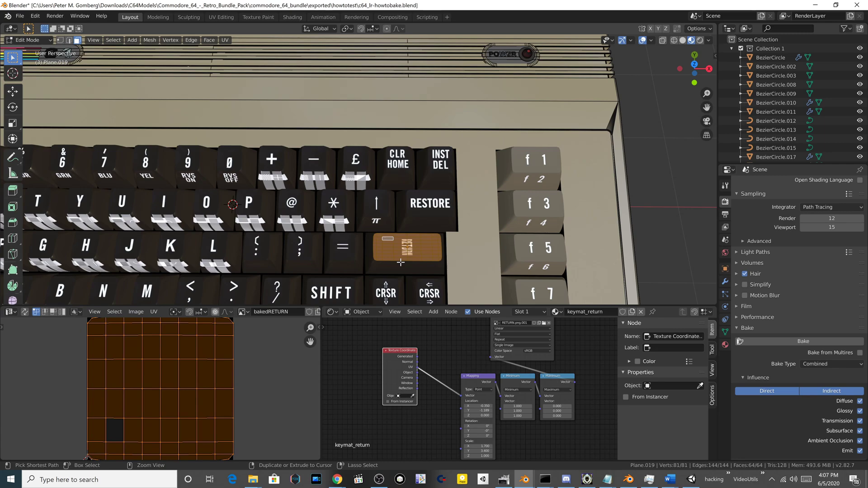
{"action": "key", "text": "ctrl+z"}
{"action": "key", "text": "ctrl+z"}
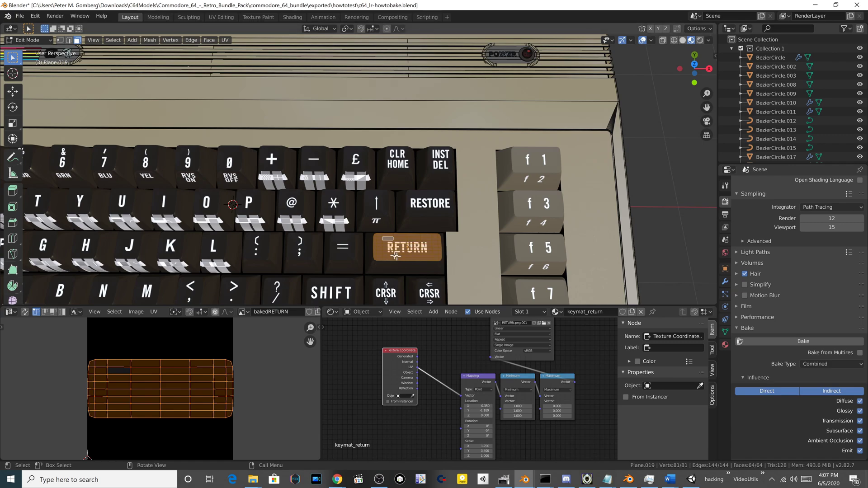
Step: Add a second UV map to the RETURN key's mesh
{"action": "left_click", "coordinate": [725, 333]}
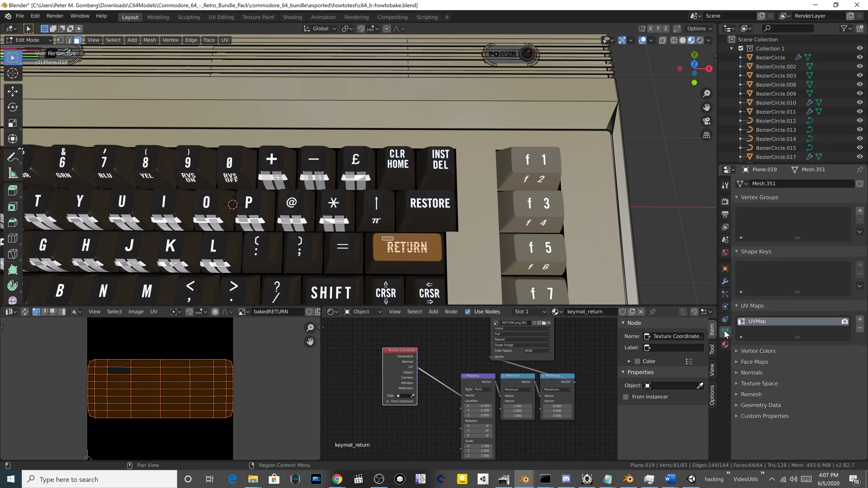
{"action": "left_click", "coordinate": [735, 306]}
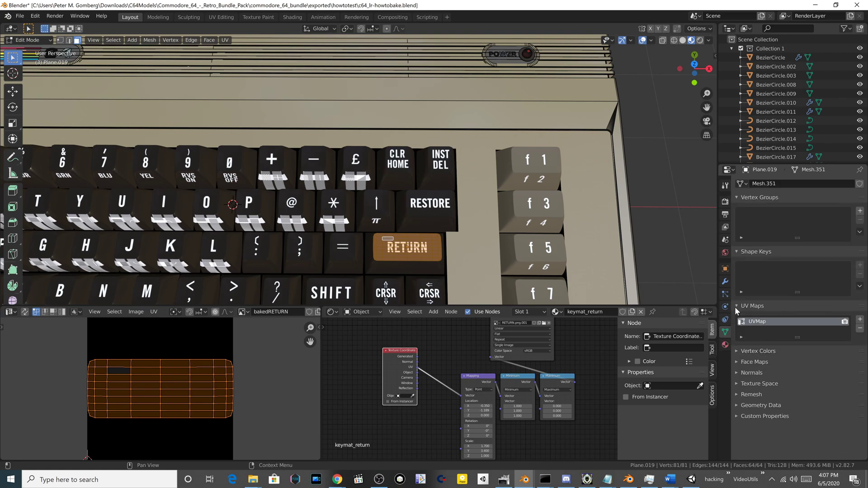
{"action": "left_click", "coordinate": [859, 322]}
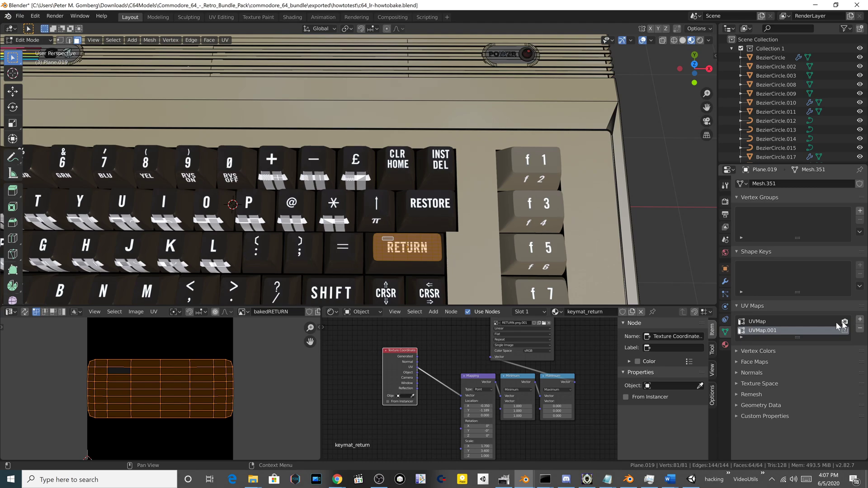
Step: Unwrap the RETURN key's faces in the new UV map with the standard Unwrap method
{"action": "right_click", "coordinate": [416, 252]}
{"action": "mouse_move", "coordinate": [416, 252]}
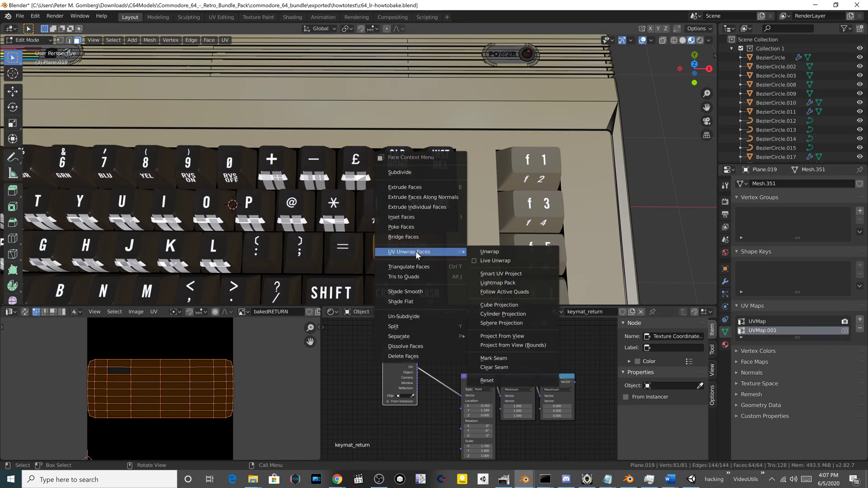
{"action": "left_click", "coordinate": [499, 254]}
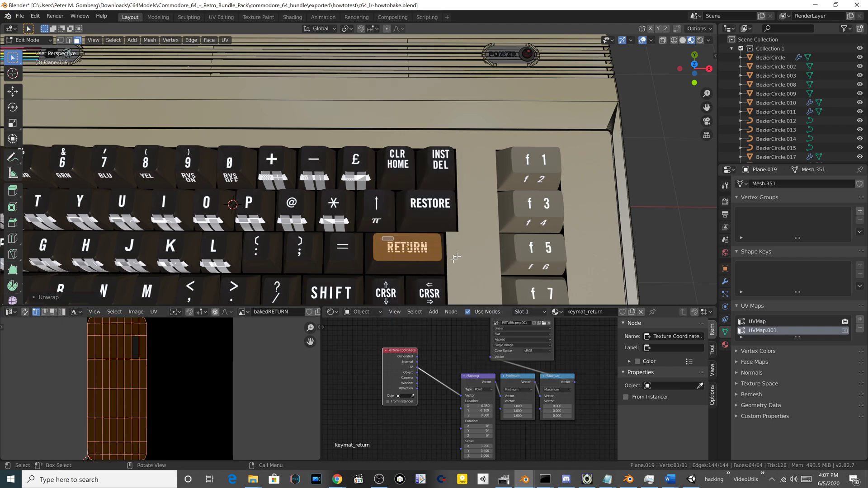
Step: Unwrap the RETURN key's faces in the new UV map with Smart UV Project, using angle limit 66, island margin 0 and Stretch to UV Bounds
{"action": "right_click", "coordinate": [421, 256]}
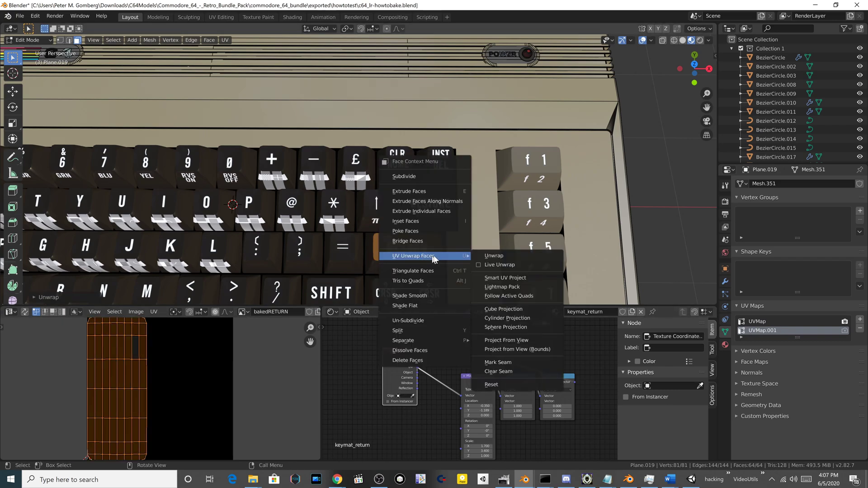
{"action": "right_click", "coordinate": [410, 256]}
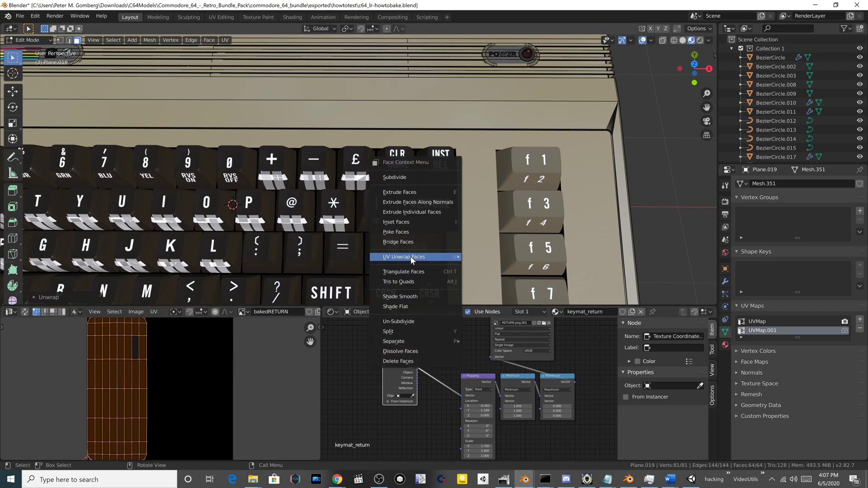
{"action": "right_click", "coordinate": [400, 256]}
{"action": "mouse_move", "coordinate": [399, 253]}
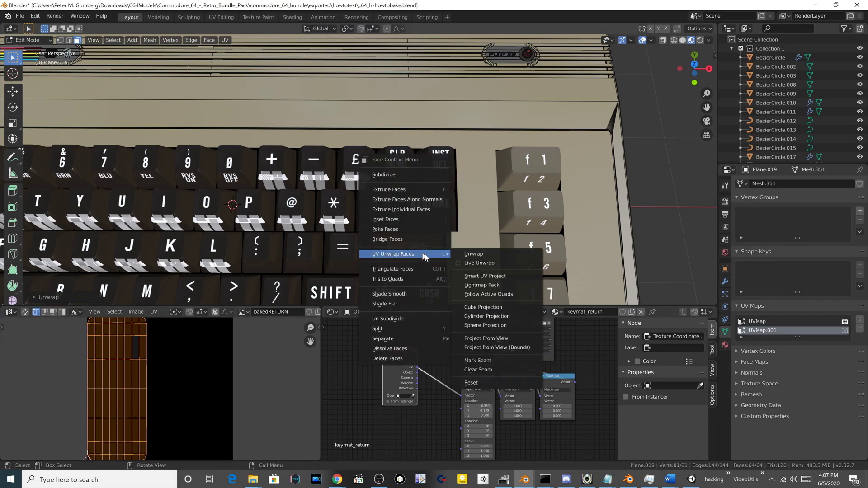
{"action": "left_click", "coordinate": [509, 277]}
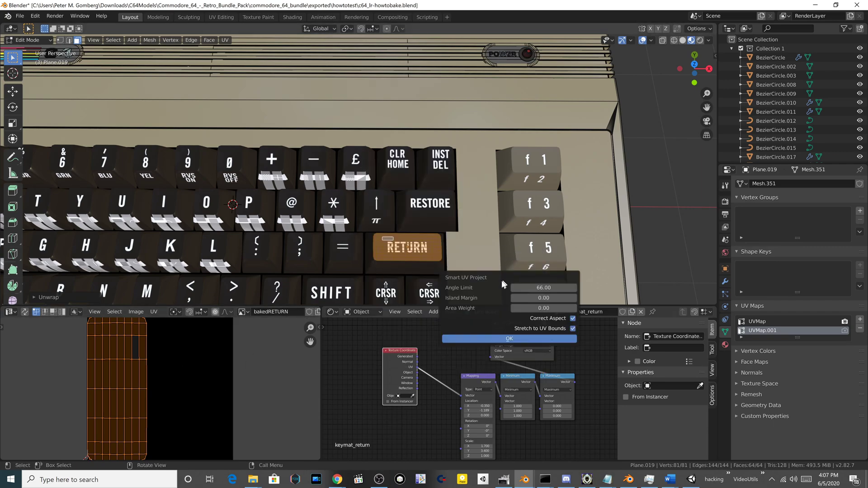
{"action": "left_click", "coordinate": [526, 337]}
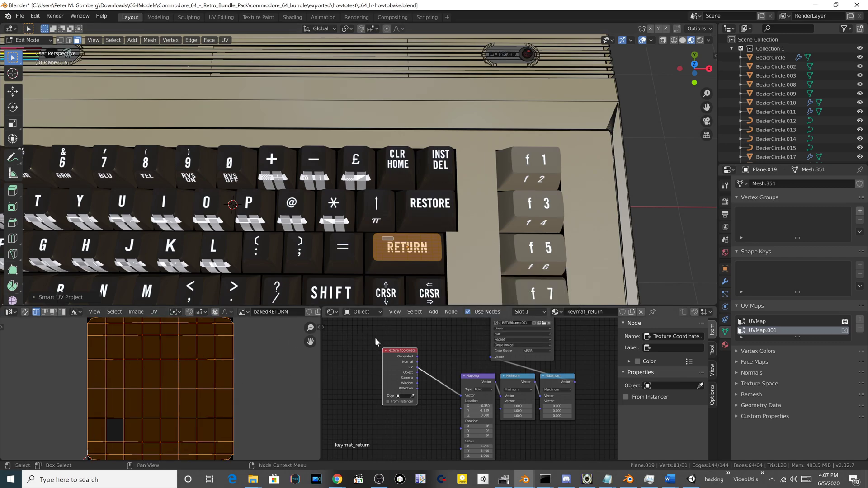
Step: Select the bakedRETURN image texture node as the bake target and set the Cycles render device to GPU Compute
{"action": "middle_click_drag", "start_coordinate": [377, 337], "coordinate": [417, 421]}
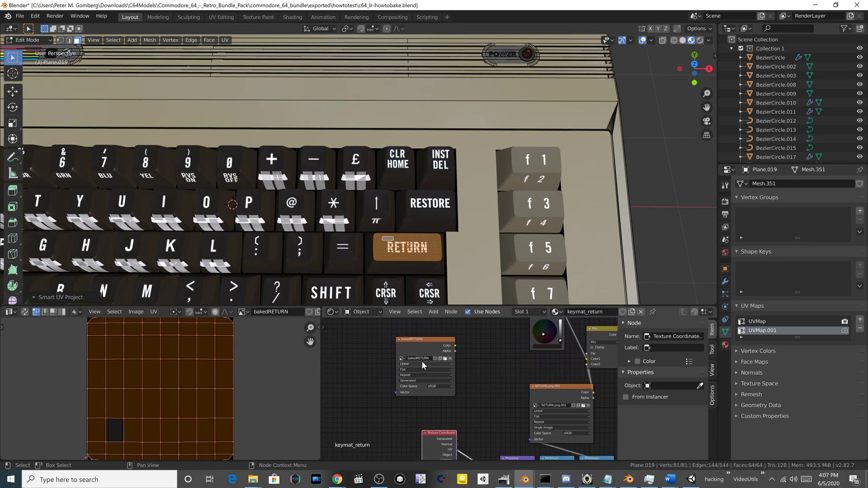
{"action": "left_click_drag", "start_coordinate": [424, 340], "coordinate": [420, 337]}
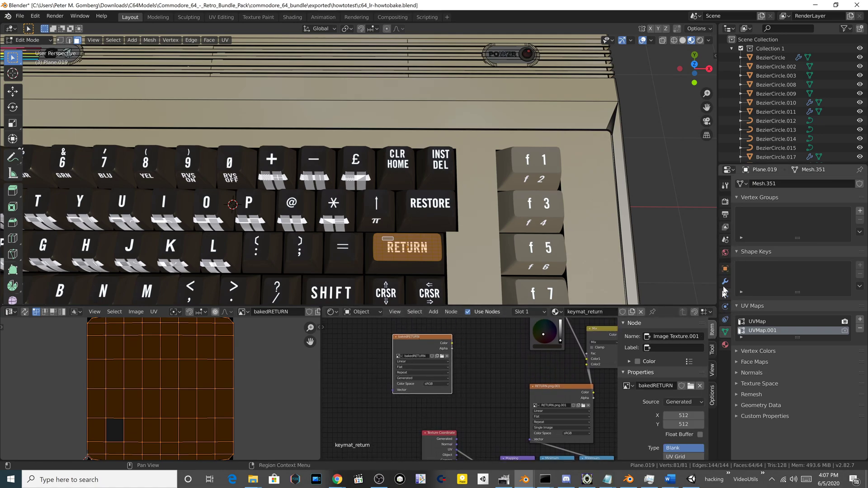
{"action": "left_click", "coordinate": [725, 203]}
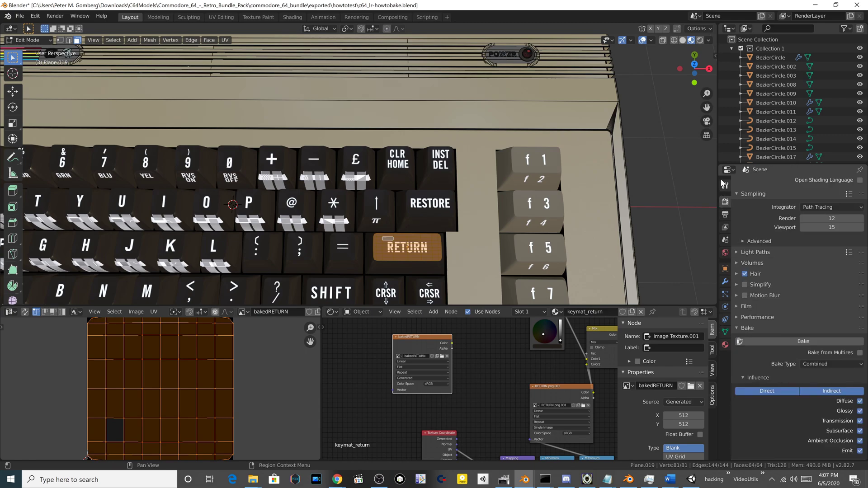
{"action": "scroll", "coordinate": [776, 195], "scroll_direction": "up", "scroll_amount": 2}
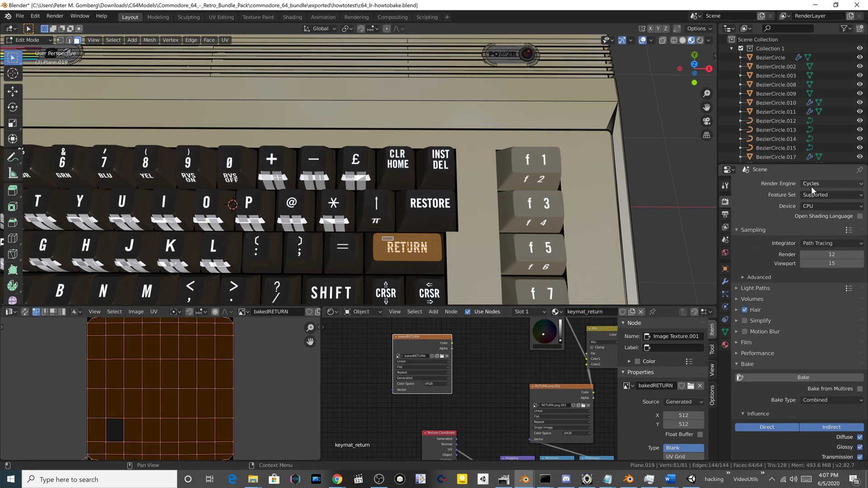
{"action": "left_click", "coordinate": [818, 206]}
{"action": "left_click", "coordinate": [811, 226]}
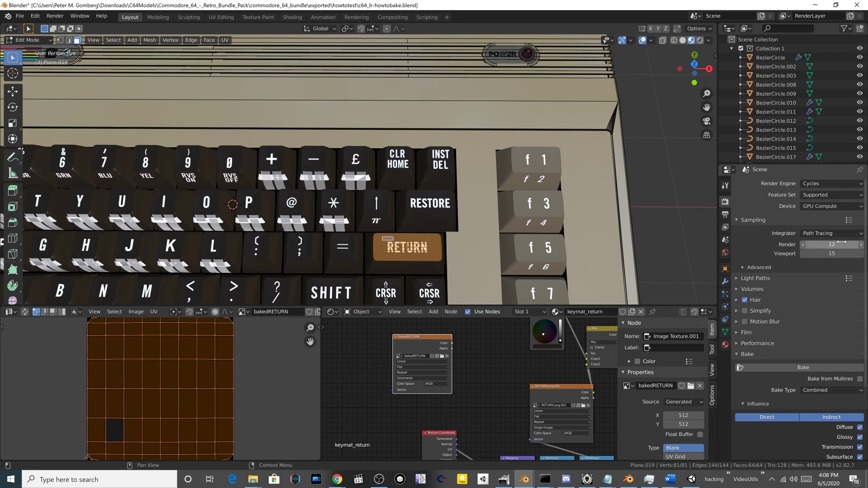
Step: Bake the RETURN key's Diffuse map with only the Color contribution into the bakedRETURN image
{"action": "scroll", "coordinate": [779, 262], "scroll_direction": "down", "scroll_amount": 5}
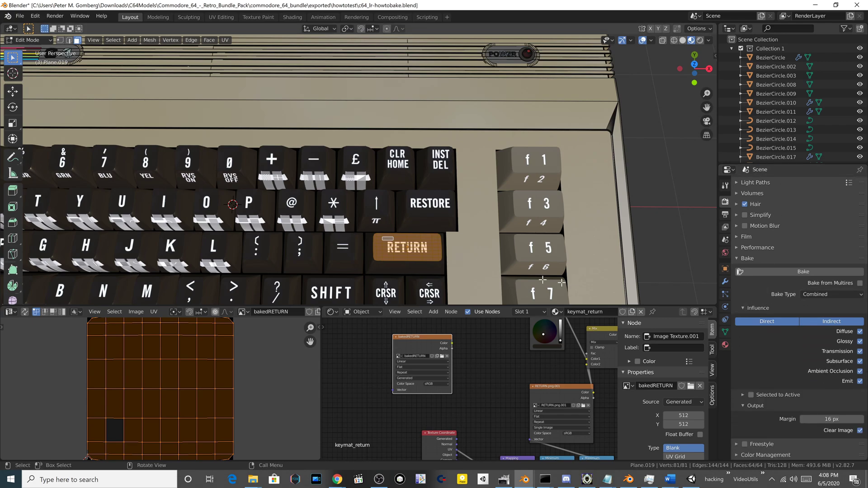
{"action": "left_click", "coordinate": [813, 295]}
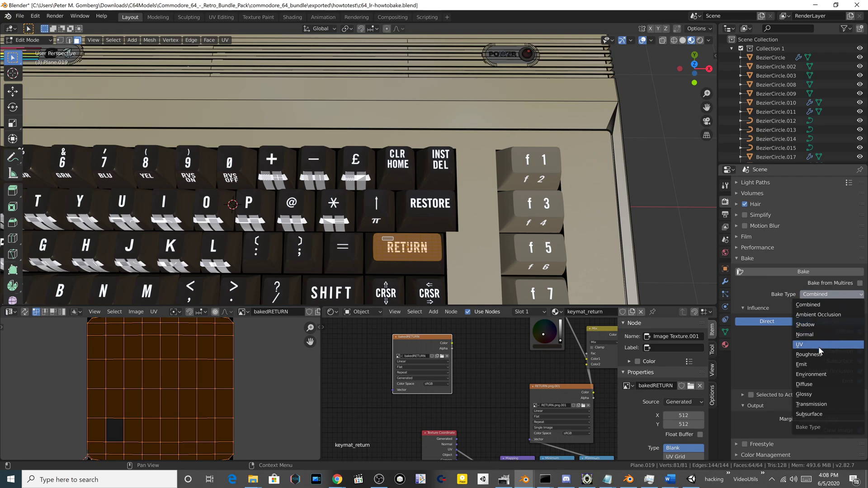
{"action": "left_click", "coordinate": [805, 384]}
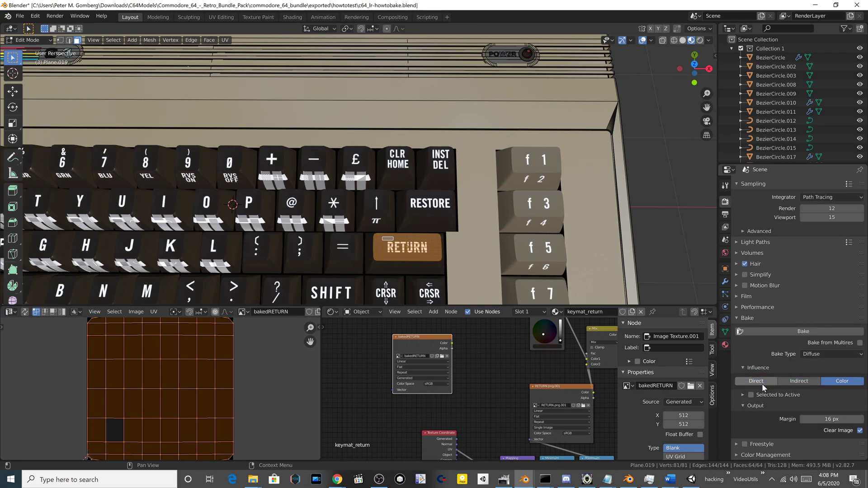
{"action": "left_click", "coordinate": [795, 333]}
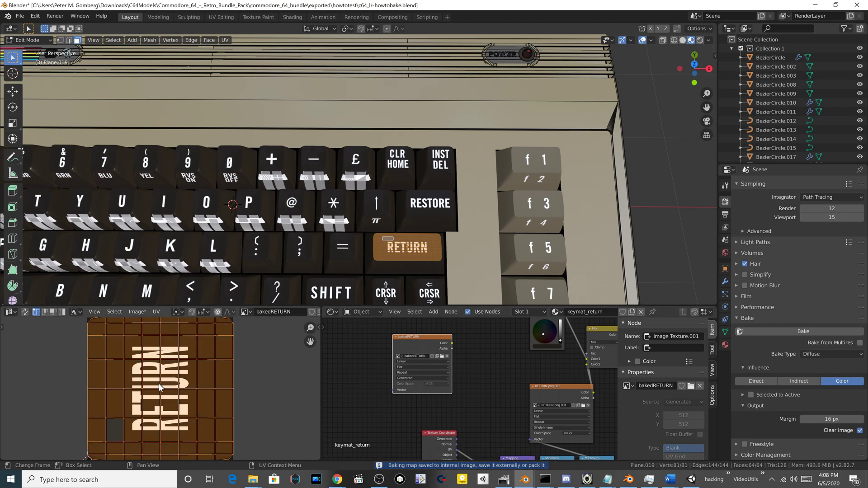
{"action": "scroll", "coordinate": [170, 392], "scroll_direction": "down", "scroll_amount": 3}
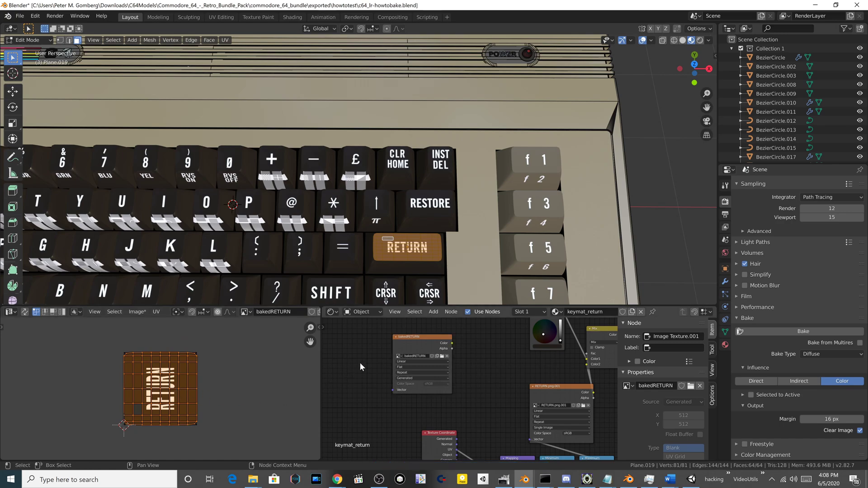
Step: Remove the keymat_return material slot from the RETURN key in Object Mode and give the key a new material
{"action": "scroll", "coordinate": [425, 366], "scroll_direction": "down", "scroll_amount": 2}
{"action": "scroll", "coordinate": [477, 370], "scroll_direction": "down", "scroll_amount": 2}
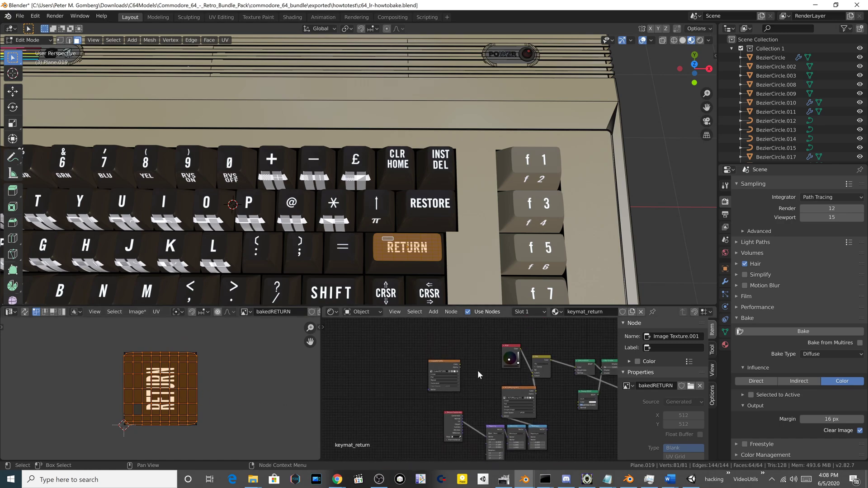
{"action": "left_click", "coordinate": [725, 345]}
{"action": "left_click", "coordinate": [860, 193]}
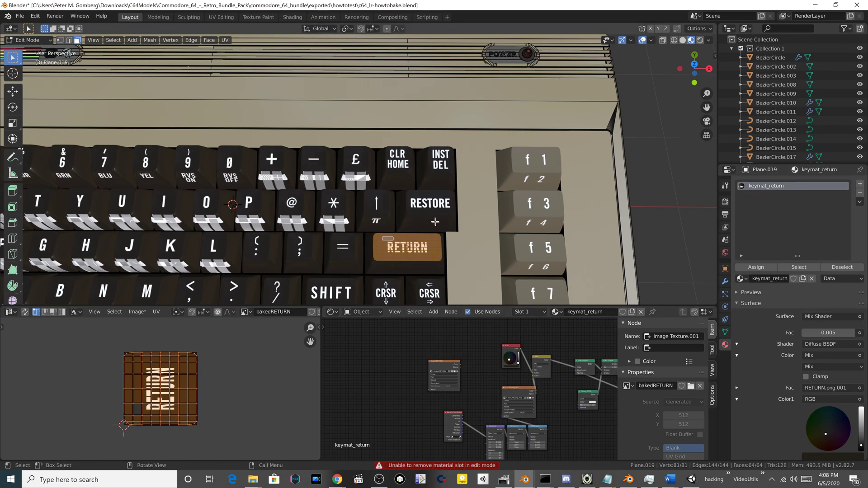
{"action": "key", "text": "Tab"}
{"action": "left_click", "coordinate": [860, 193]}
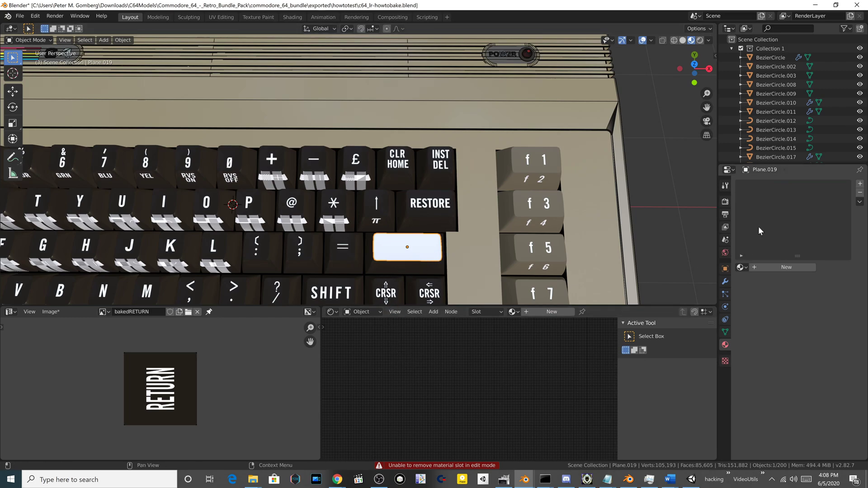
{"action": "left_click", "coordinate": [780, 267]}
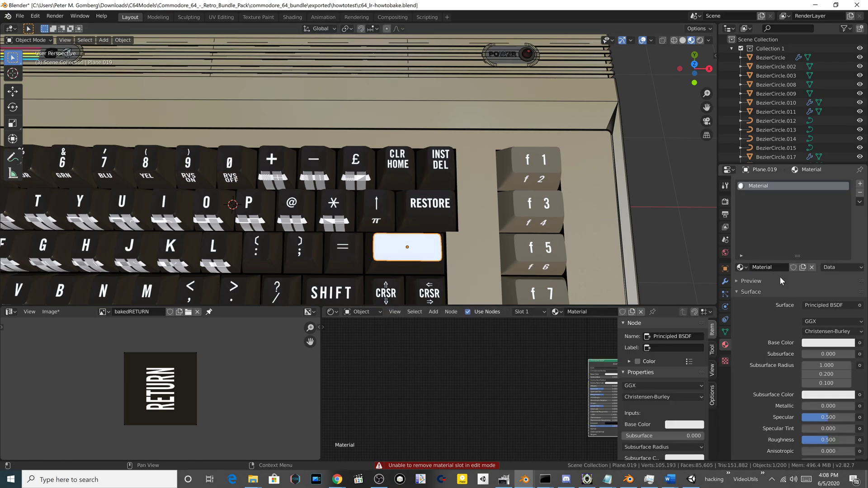
Step: Change the new material's surface shader to Diffuse BSDF
{"action": "key", "text": "Home"}
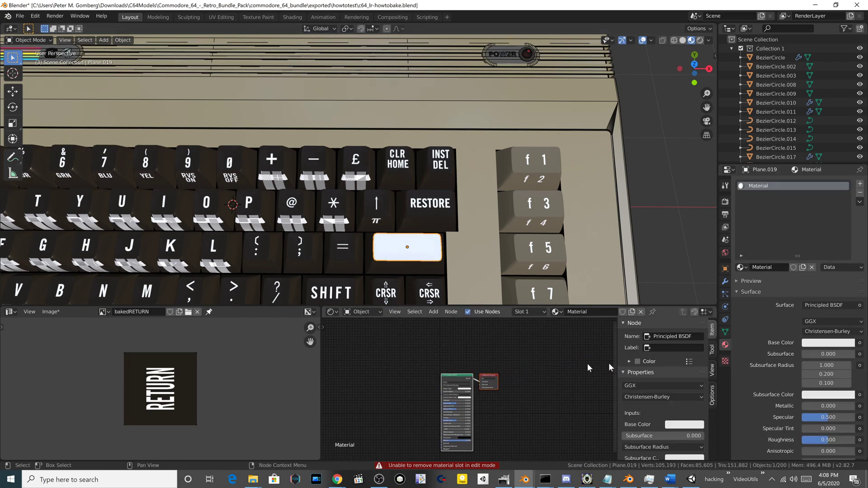
{"action": "left_click", "coordinate": [833, 306]}
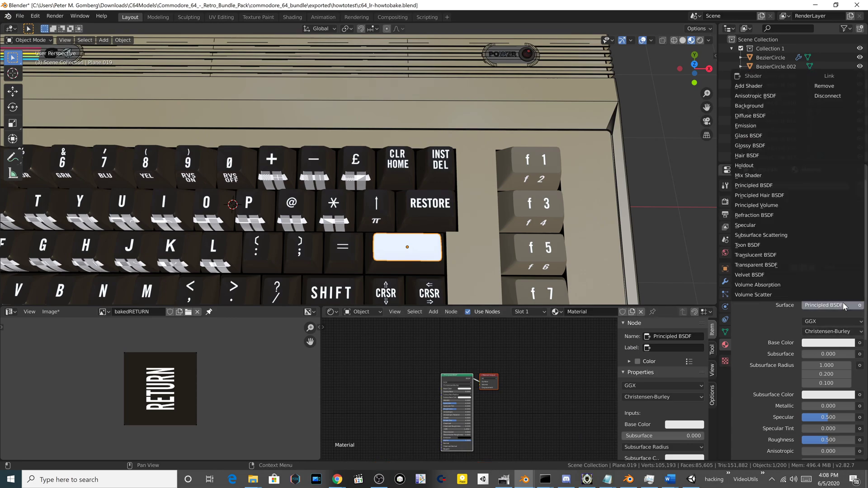
{"action": "left_click", "coordinate": [755, 117]}
{"action": "middle_click_drag", "start_coordinate": [407, 389], "coordinate": [443, 400]}
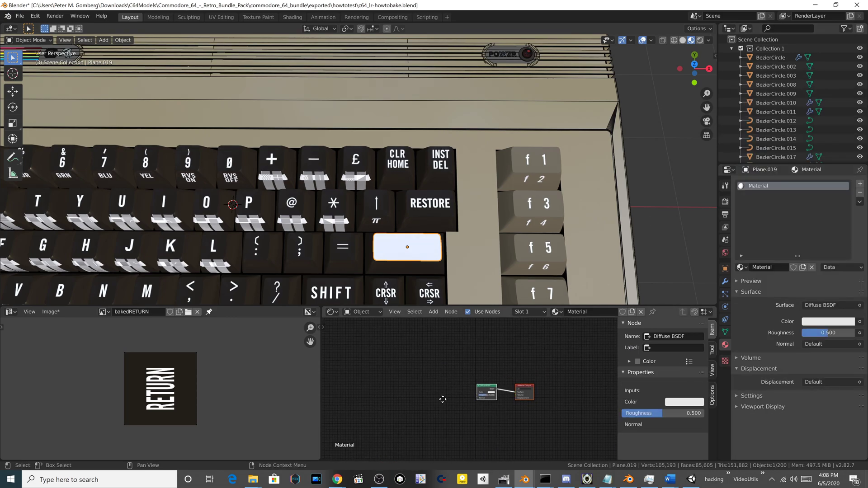
Step: Add an Image Texture node using the bakedRETURN image and connect its Color output to the Diffuse BSDF's Color input
{"action": "left_click", "coordinate": [433, 312]}
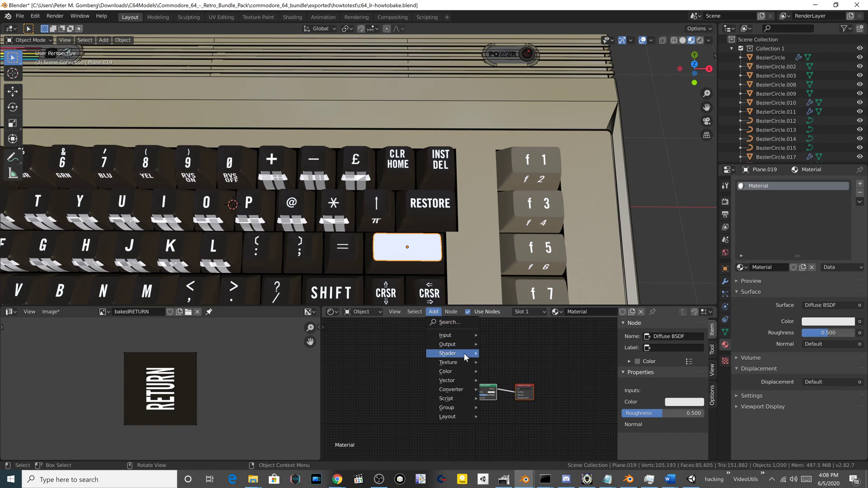
{"action": "mouse_move", "coordinate": [465, 365]}
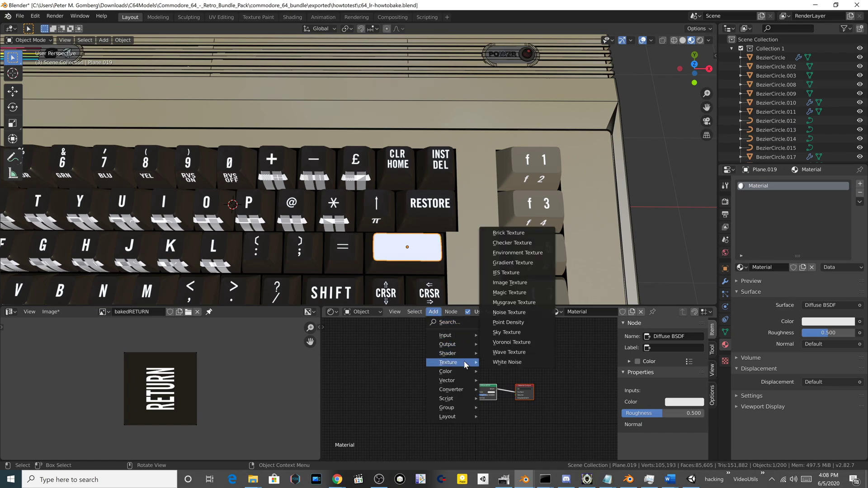
{"action": "left_click", "coordinate": [518, 291]}
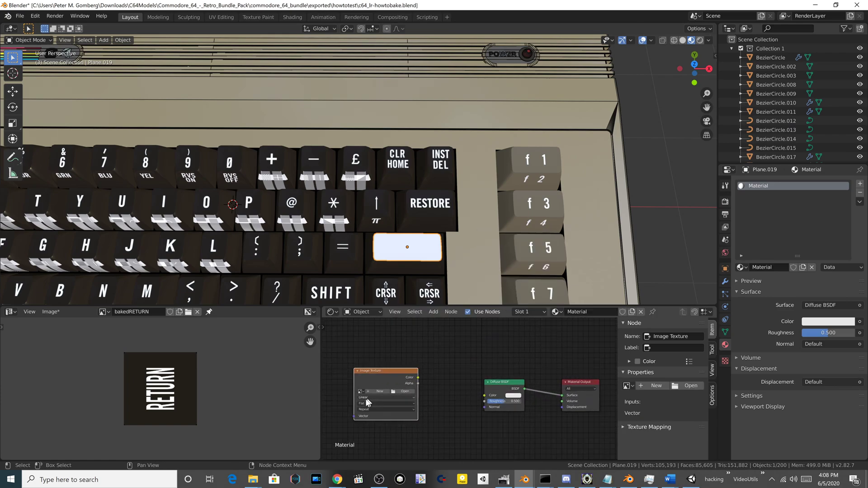
{"action": "middle_click_drag", "start_coordinate": [373, 377], "coordinate": [446, 371]}
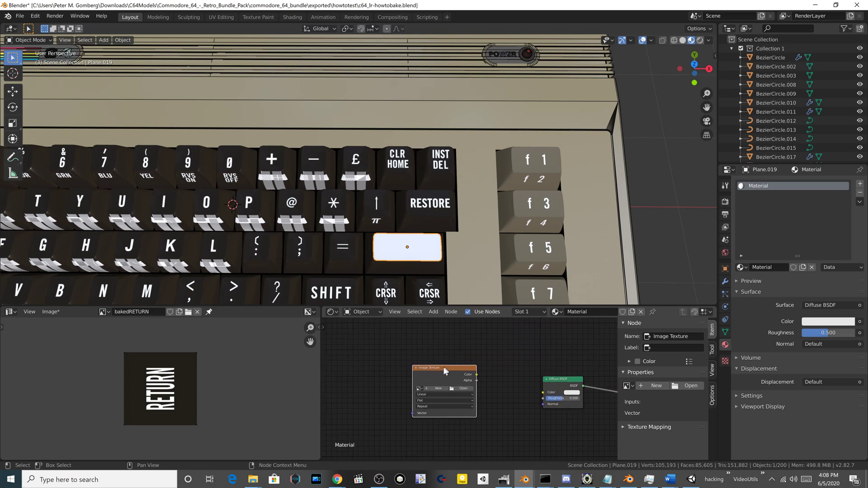
{"action": "left_click", "coordinate": [420, 389]}
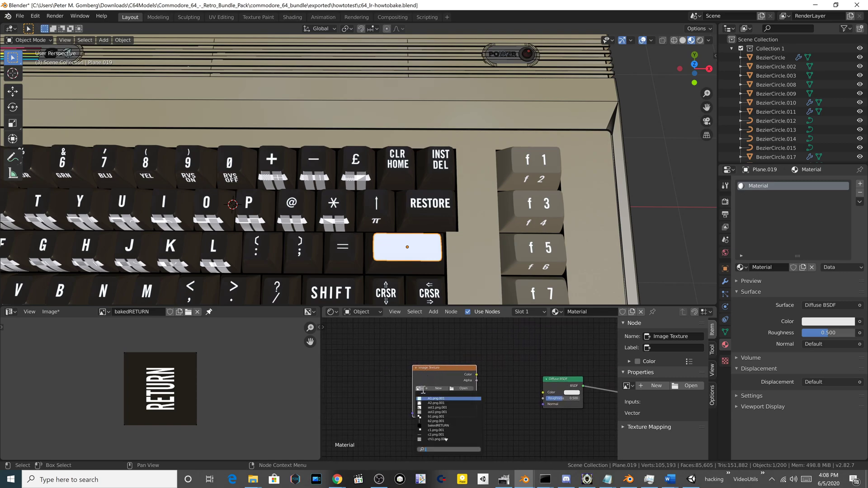
{"action": "left_click", "coordinate": [438, 426]}
{"action": "left_click_drag", "start_coordinate": [477, 375], "coordinate": [543, 393]}
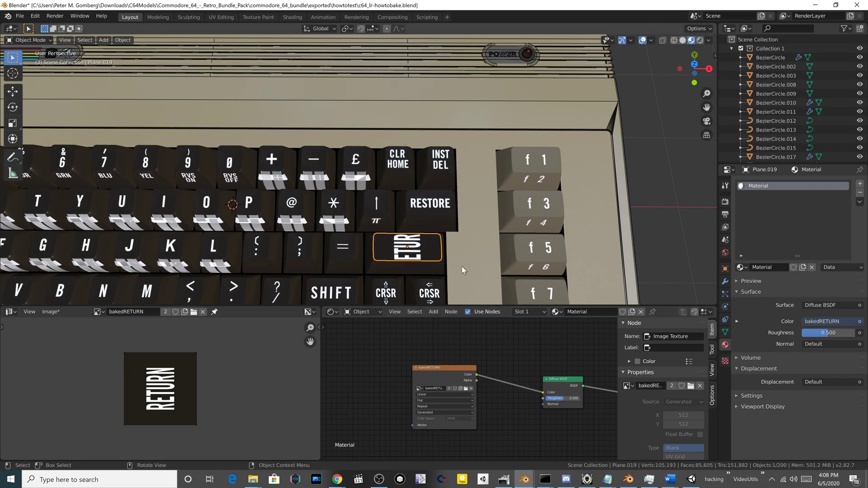
Step: Make UVMap.001 the RETURN key's active render UV map
{"action": "left_click", "coordinate": [725, 333]}
{"action": "left_click", "coordinate": [839, 328]}
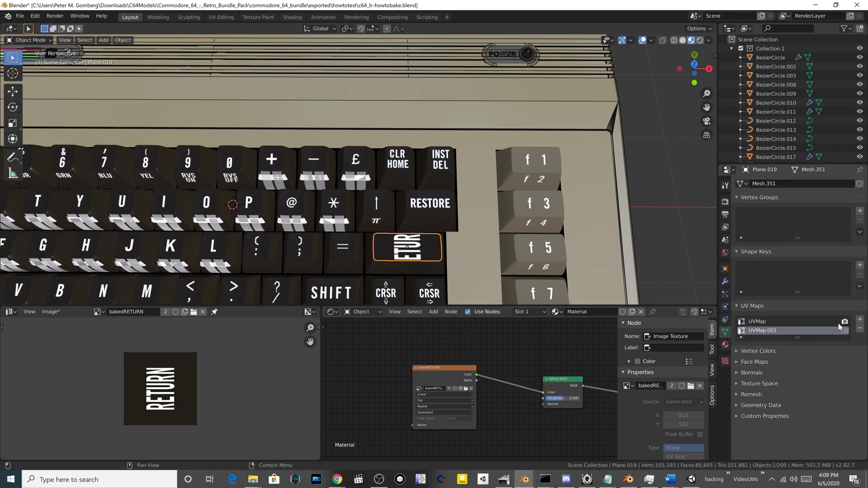
{"action": "left_click", "coordinate": [845, 331]}
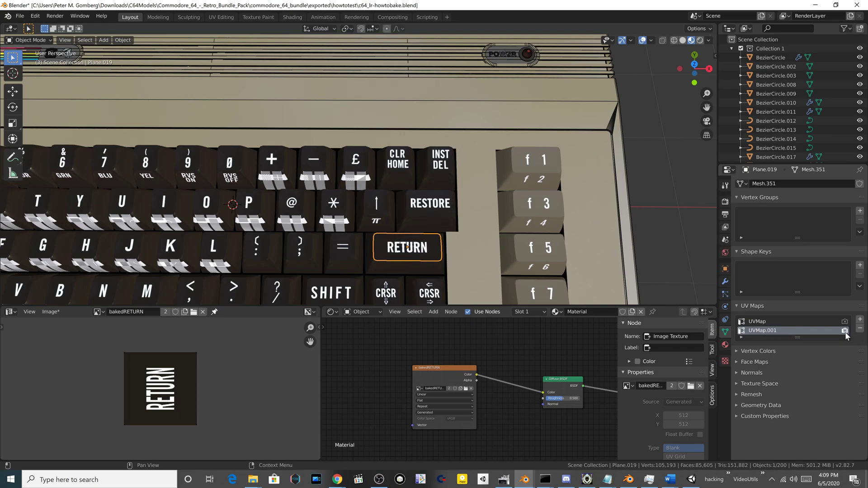
{"action": "mouse_move", "coordinate": [405, 263]}
{"action": "middle_mouse_down"}
{"action": "mouse_move", "coordinate": [411, 257]}
{"action": "mouse_move", "coordinate": [415, 275]}
{"action": "mouse_move", "coordinate": [414, 260]}
{"action": "middle_mouse_up"}
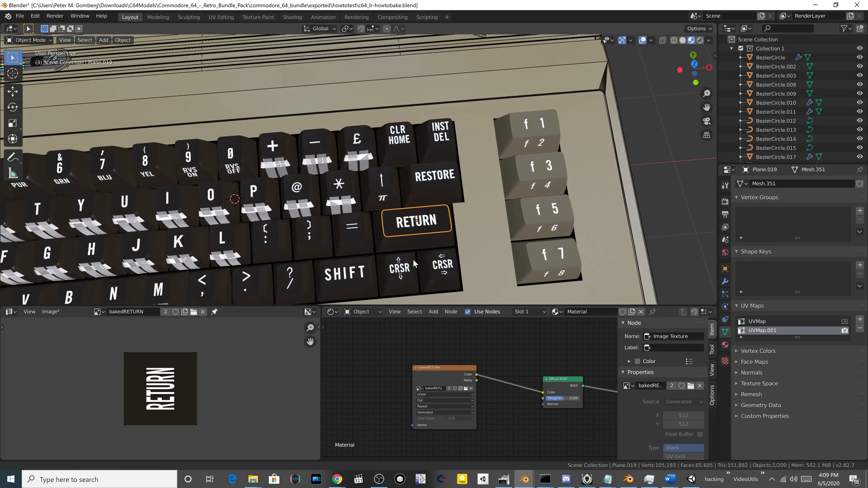
Step: Export only the selected RETURN key as c64_lr-howtobake.fbx in the howtotest folder
{"action": "left_click", "coordinate": [20, 17]}
{"action": "left_click", "coordinate": [20, 15]}
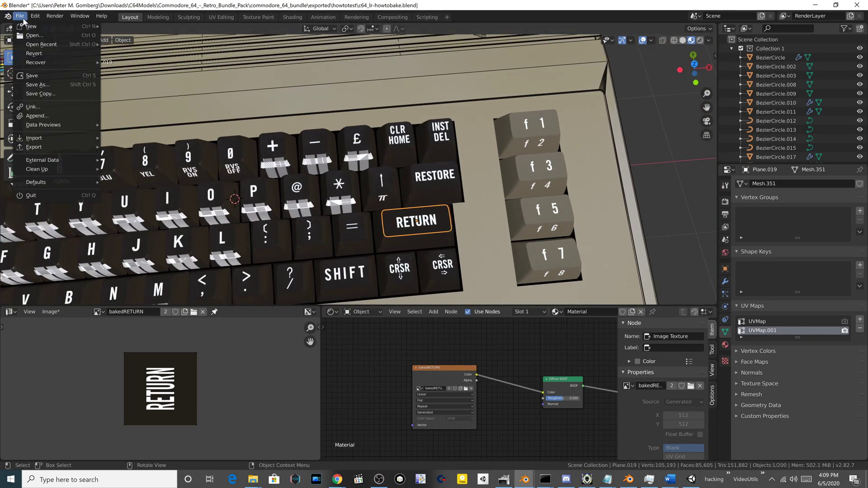
{"action": "mouse_move", "coordinate": [50, 148]}
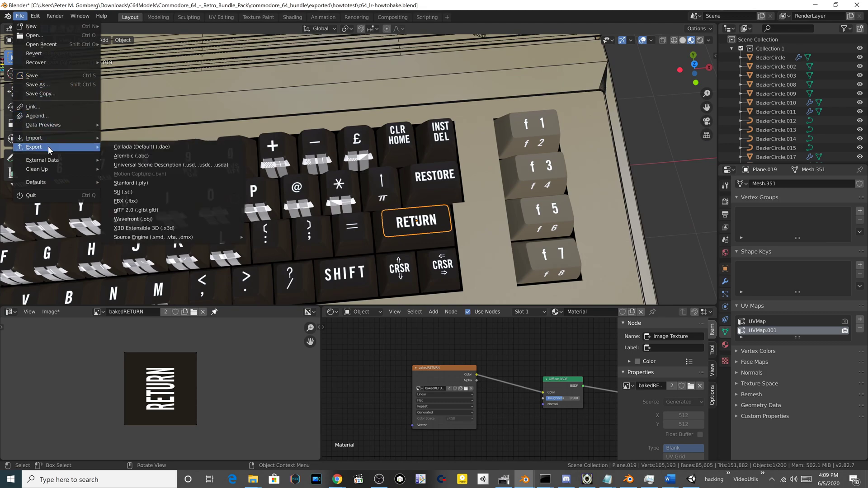
{"action": "left_click", "coordinate": [157, 200]}
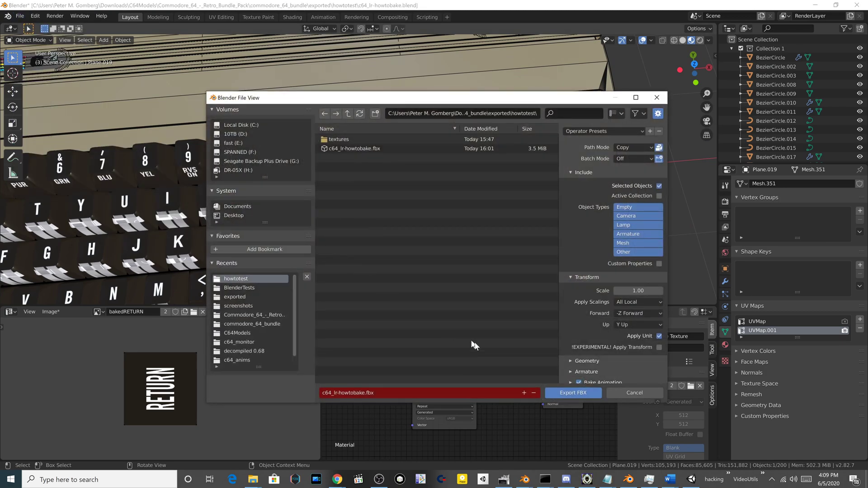
{"action": "left_click", "coordinate": [557, 394]}
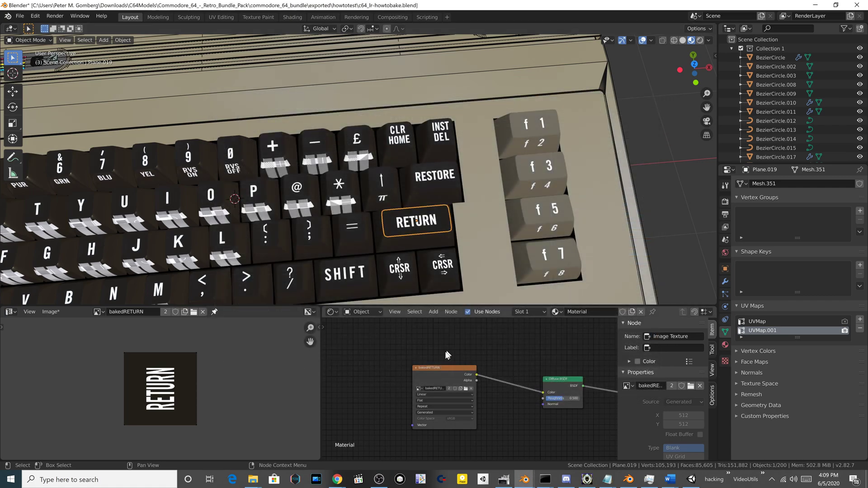
Step: Save the baked image as bakedRETURN.png in the howtotest folder in PNG format
{"action": "left_click", "coordinate": [48, 312]}
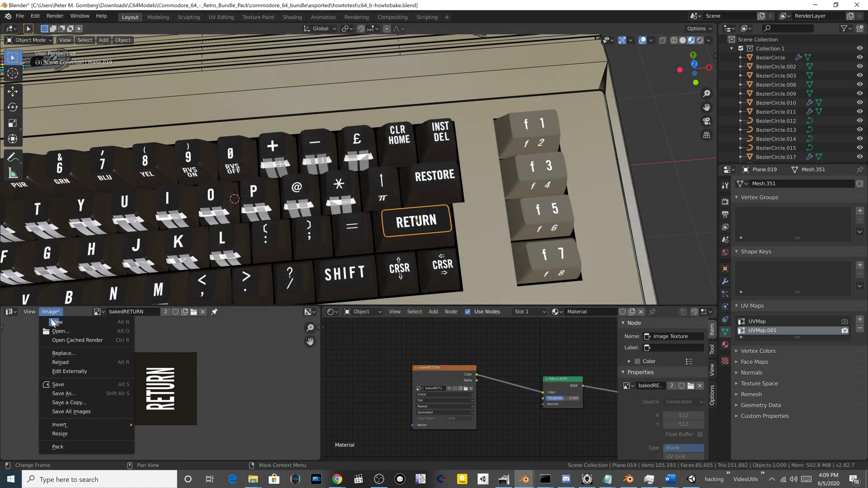
{"action": "left_click", "coordinate": [63, 393]}
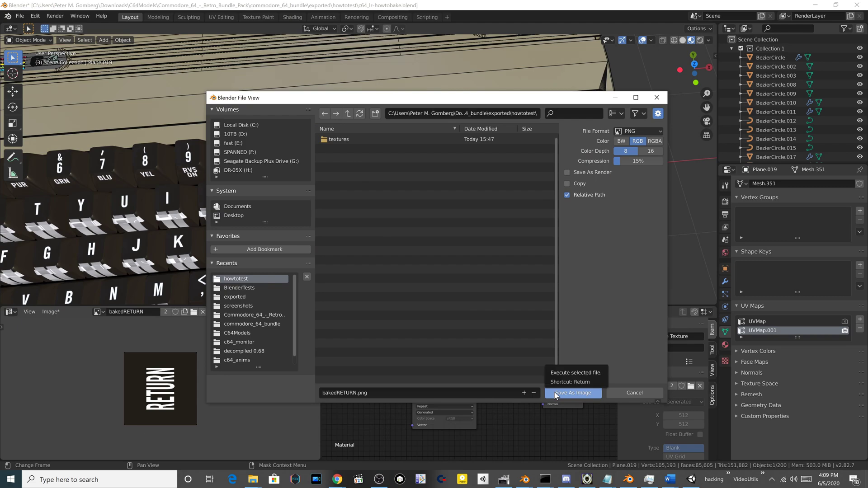
{"action": "left_click", "coordinate": [555, 395]}
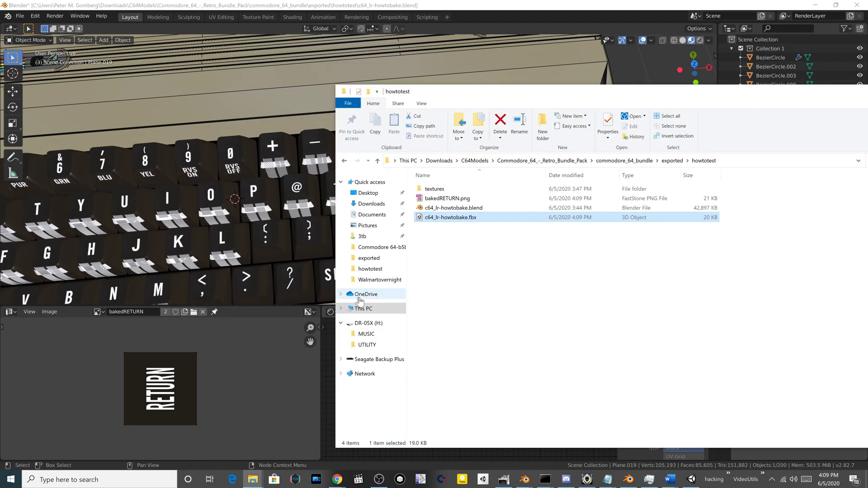
Step: Switch to Unity and import bakedRETURN.png and c64_lr-howtobake.fbx from the howtotest folder into the C64 assets folder
{"action": "left_click", "coordinate": [488, 314]}
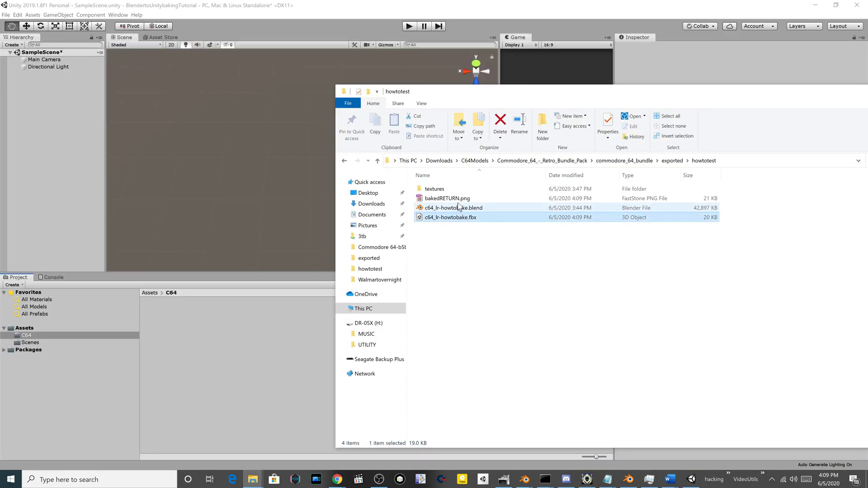
{"action": "left_click", "coordinate": [448, 198], "text": "ctrl"}
{"action": "left_click_drag", "start_coordinate": [444, 199], "coordinate": [248, 351]}
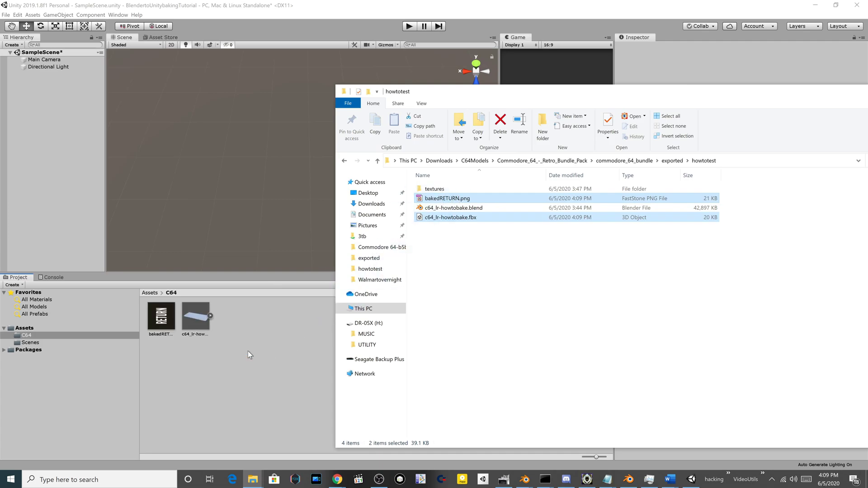
{"action": "left_click", "coordinate": [248, 351]}
Step: Preview the imported c64_lr-howtobake model and delete it from the C64 assets folder
{"action": "left_click", "coordinate": [198, 318]}
{"action": "left_click_drag", "start_coordinate": [628, 380], "coordinate": [735, 416]}
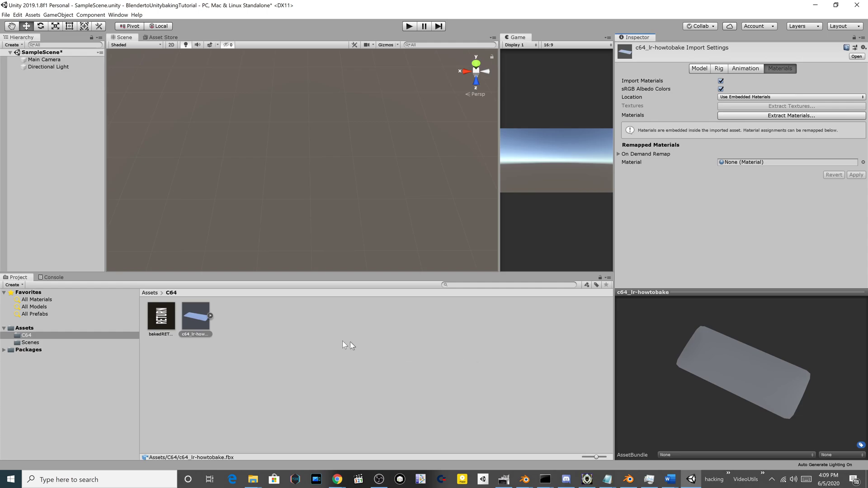
{"action": "left_click", "coordinate": [236, 355]}
{"action": "left_click", "coordinate": [196, 317]}
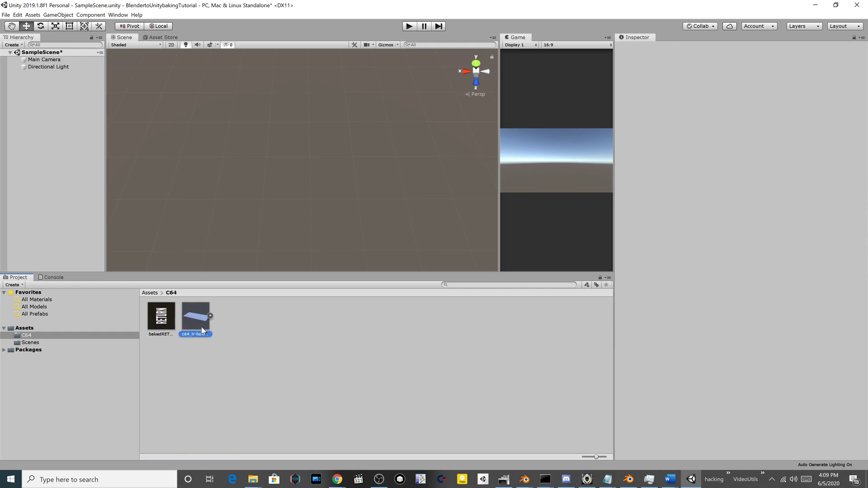
{"action": "right_click", "coordinate": [202, 322]}
{"action": "left_click", "coordinate": [221, 181]}
{"action": "left_click", "coordinate": [457, 252]}
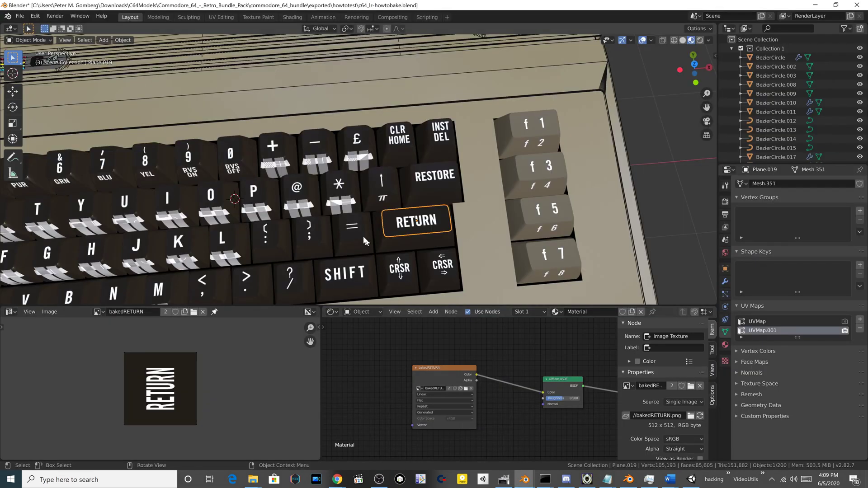
Step: Switch back to Blender and select every object in the scene except the camera and the light
{"action": "scroll", "coordinate": [366, 241], "scroll_direction": "down", "scroll_amount": 6}
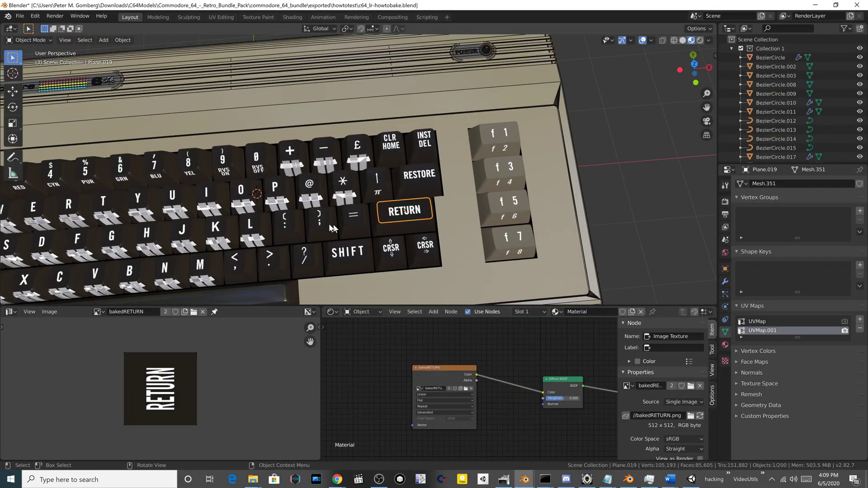
{"action": "scroll", "coordinate": [175, 192], "scroll_direction": "down", "scroll_amount": 6}
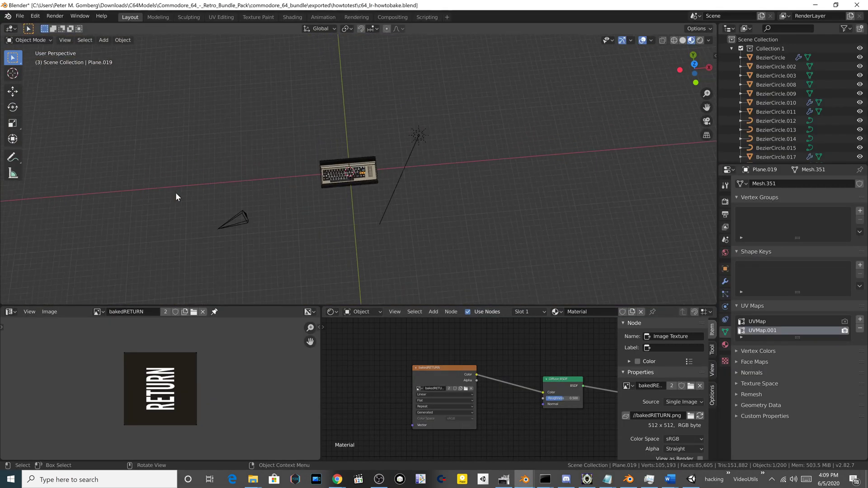
{"action": "key", "text": "a"}
{"action": "left_click_drag", "start_coordinate": [207, 224], "coordinate": [233, 239], "text": "ctrl"}
{"action": "left_click_drag", "start_coordinate": [412, 121], "coordinate": [448, 166], "text": "ctrl"}
{"action": "middle_click_drag", "start_coordinate": [318, 175], "coordinate": [346, 173]}
{"action": "scroll", "coordinate": [321, 170], "scroll_direction": "up", "scroll_amount": 5}
{"action": "scroll", "coordinate": [321, 170], "scroll_direction": "down", "scroll_amount": 3}
{"action": "left_click_drag", "start_coordinate": [108, 195], "coordinate": [173, 238], "text": "ctrl"}
{"action": "left_click_drag", "start_coordinate": [434, 118], "coordinate": [486, 151], "text": "ctrl"}
{"action": "scroll", "coordinate": [283, 154], "scroll_direction": "up", "scroll_amount": 8}
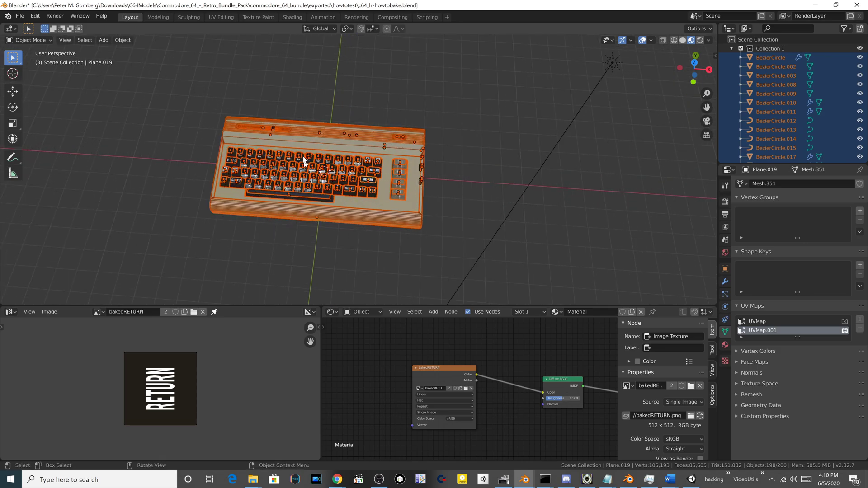
{"action": "middle_click_drag", "start_coordinate": [283, 154], "coordinate": [362, 156]}
Step: Export the selected computer model as FBX with Selected Objects enabled, overwriting c64_lr-howtobake.fbx in the howtotest folder
{"action": "left_click", "coordinate": [19, 15]}
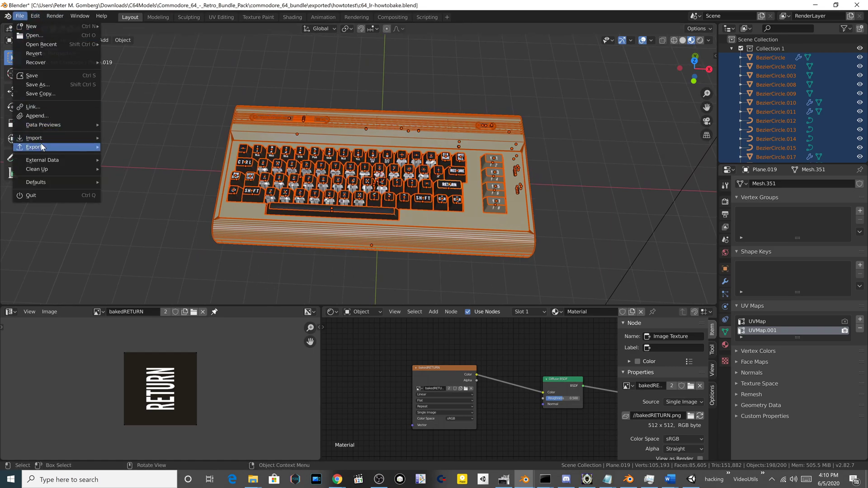
{"action": "mouse_move", "coordinate": [39, 148]}
{"action": "left_click", "coordinate": [141, 200]}
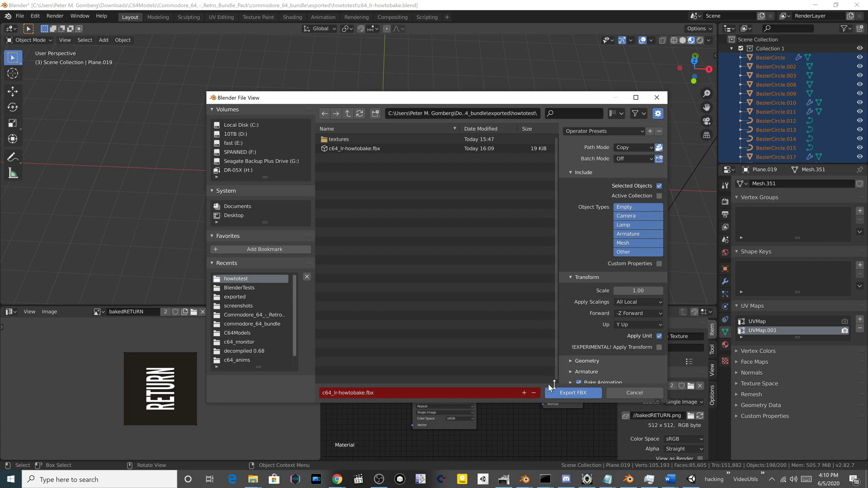
{"action": "left_click", "coordinate": [568, 393]}
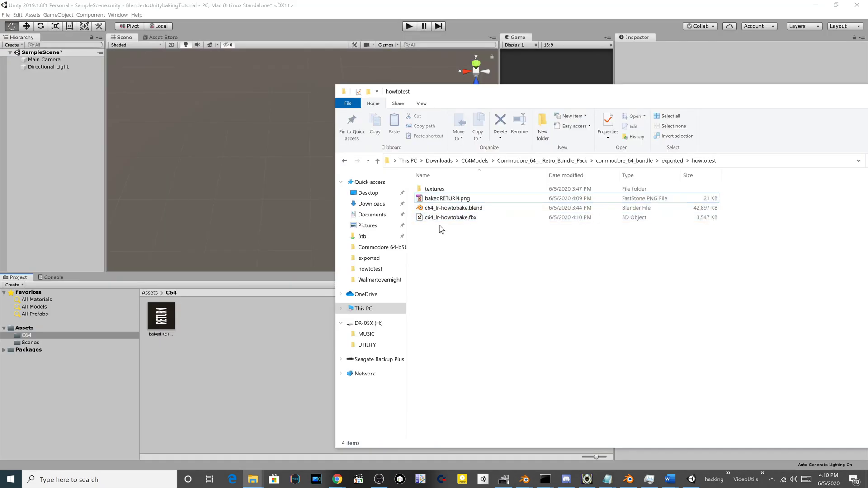
Step: Import the re-exported c64_lr-howtobake.fbx into Unity's C64 assets folder and inspect its preview
{"action": "left_click_drag", "start_coordinate": [445, 218], "coordinate": [252, 359]}
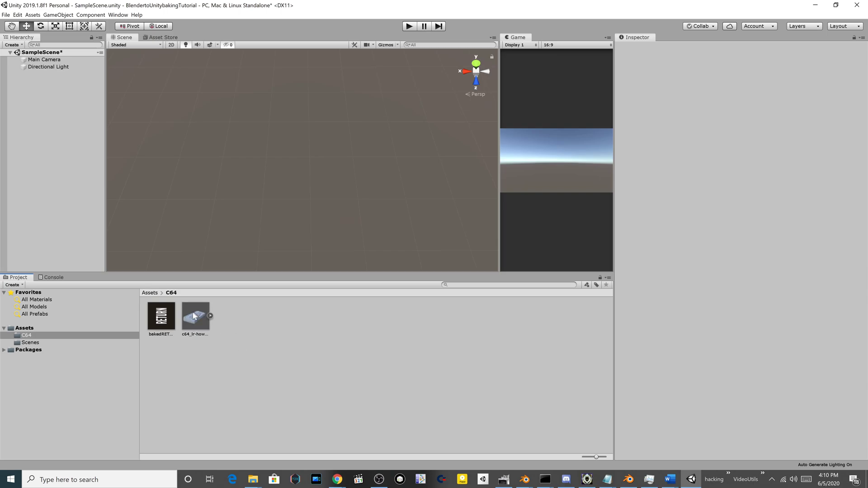
{"action": "left_click", "coordinate": [199, 321]}
{"action": "left_click_drag", "start_coordinate": [703, 400], "coordinate": [672, 409]}
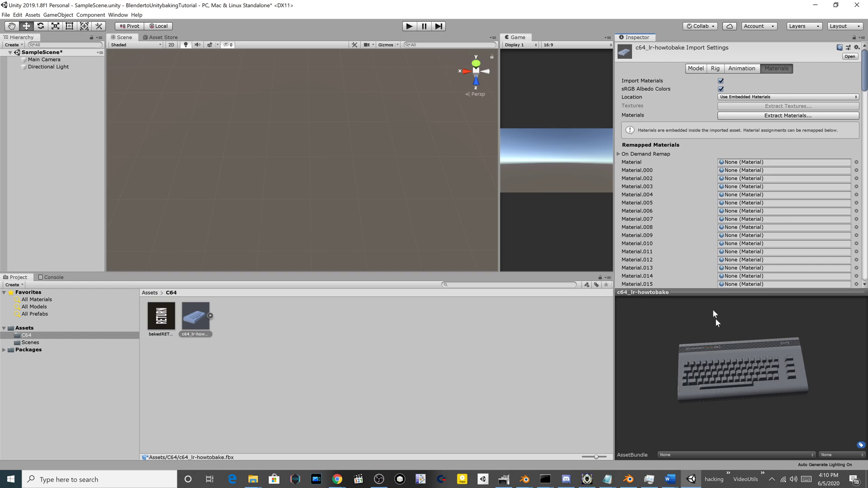
Step: Enable Read/Write for the c64_lr-howtobake model's meshes and apply the import settings
{"action": "left_click", "coordinate": [699, 68]}
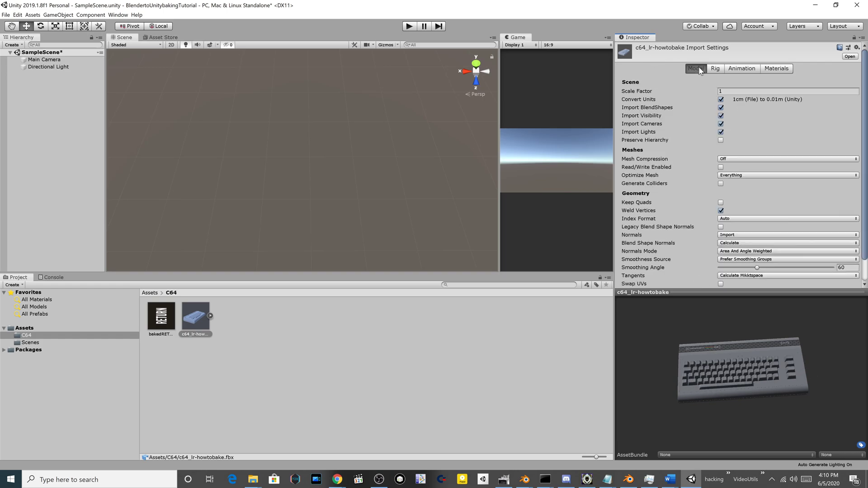
{"action": "left_click", "coordinate": [721, 168]}
{"action": "scroll", "coordinate": [815, 275], "scroll_direction": "down", "scroll_amount": 3}
{"action": "left_click", "coordinate": [848, 281]}
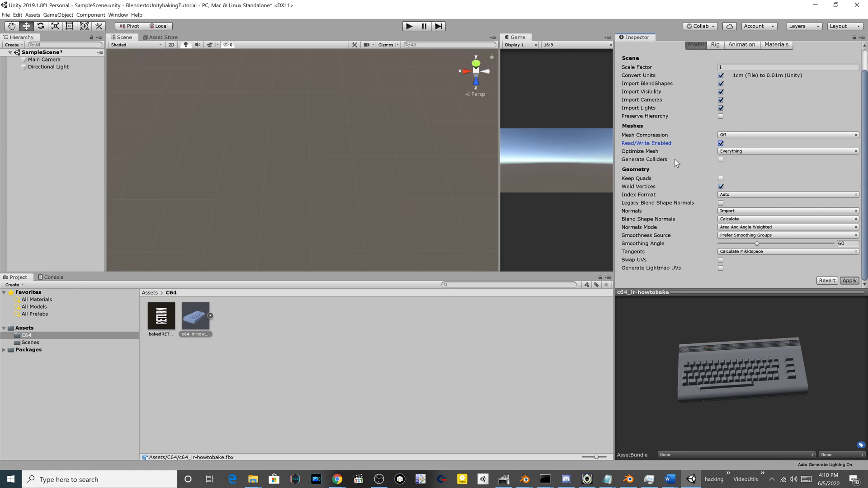
{"action": "scroll", "coordinate": [674, 159], "scroll_direction": "up", "scroll_amount": 3}
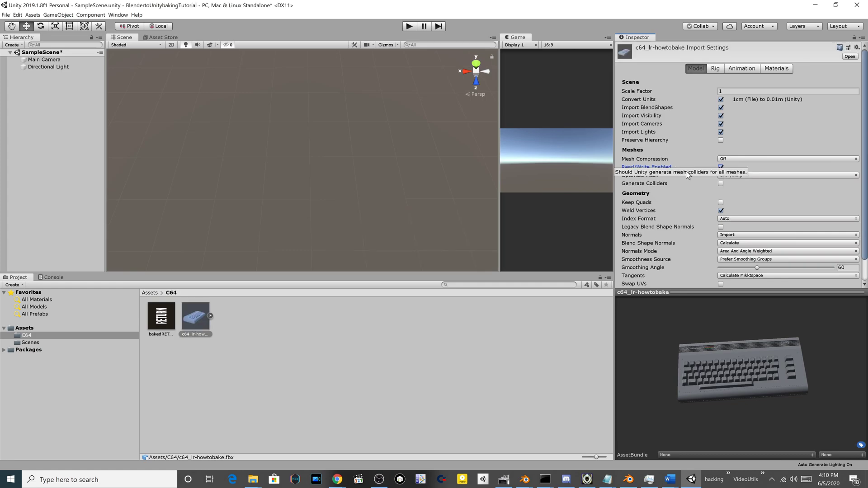
Step: Set the c64_lr-howtobake model's material location to Use External Materials (Legacy) and apply the import settings
{"action": "left_click", "coordinate": [786, 71]}
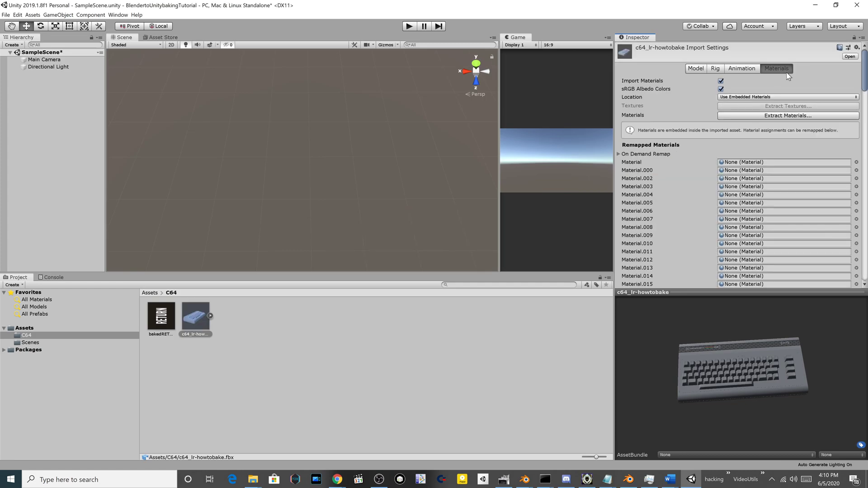
{"action": "left_click", "coordinate": [785, 97]}
{"action": "left_click", "coordinate": [787, 107]}
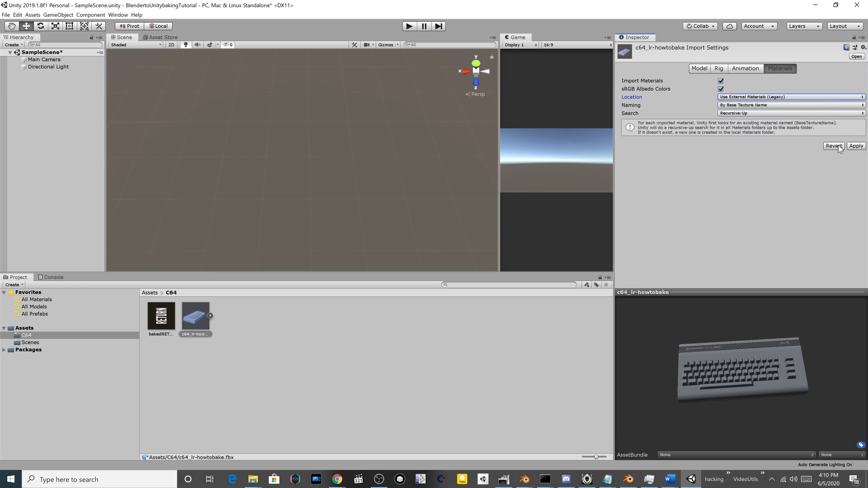
{"action": "left_click", "coordinate": [855, 146]}
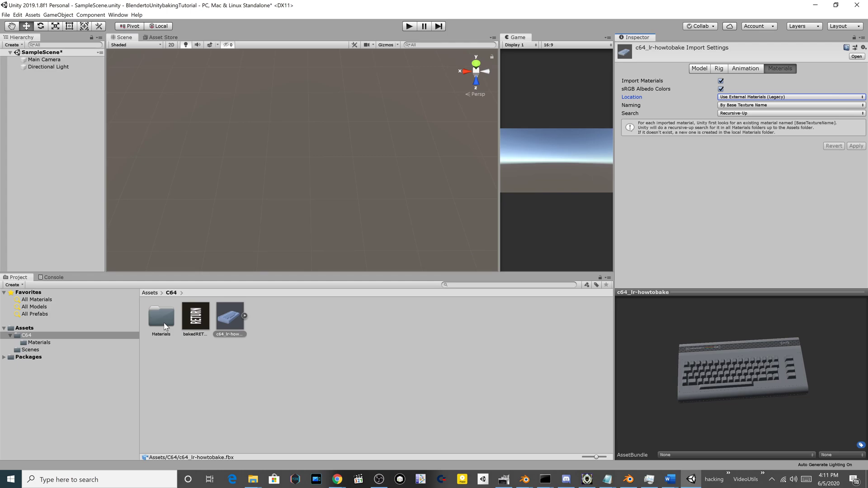
Step: Place the c64_lr-howtobake model in the scene and assign the bakedRETURN texture as the RETURN key material's albedo map
{"action": "left_click_drag", "start_coordinate": [227, 327], "coordinate": [262, 213]}
{"action": "left_click", "coordinate": [311, 226]}
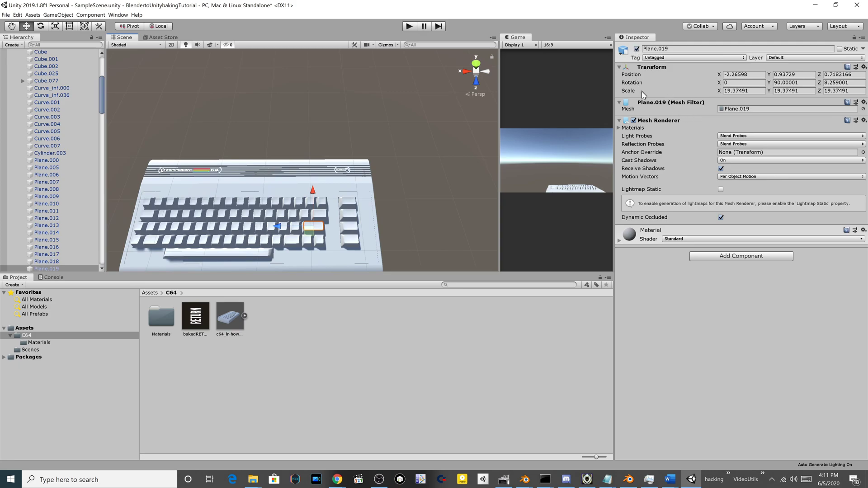
{"action": "left_click", "coordinate": [618, 240]}
{"action": "left_click_drag", "start_coordinate": [196, 322], "coordinate": [626, 269]}
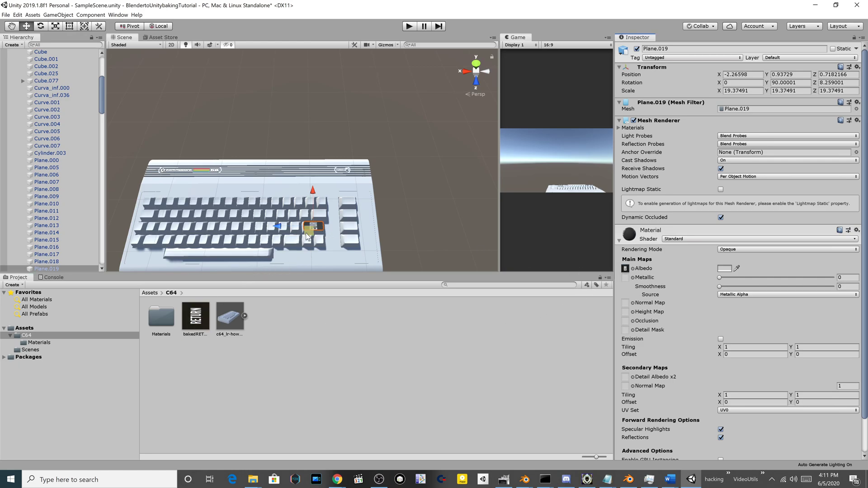
{"action": "scroll", "coordinate": [314, 247], "scroll_direction": "up", "scroll_amount": 1}
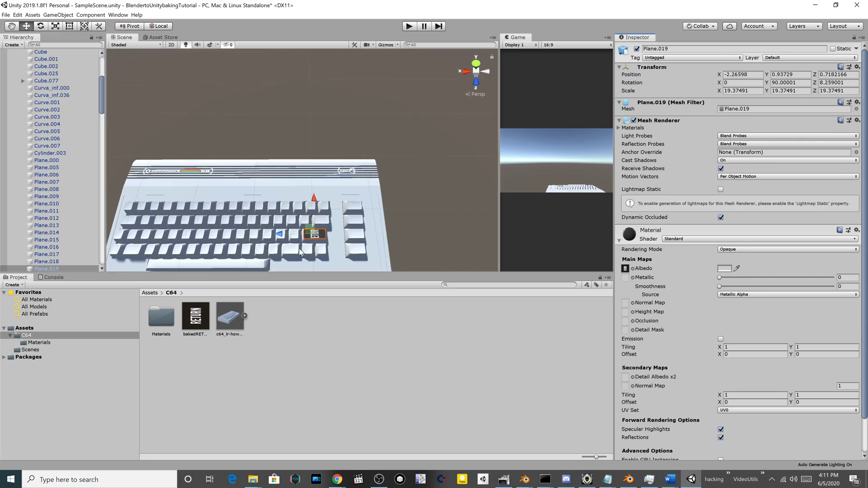
{"action": "scroll", "coordinate": [300, 252], "scroll_direction": "down", "scroll_amount": 1}
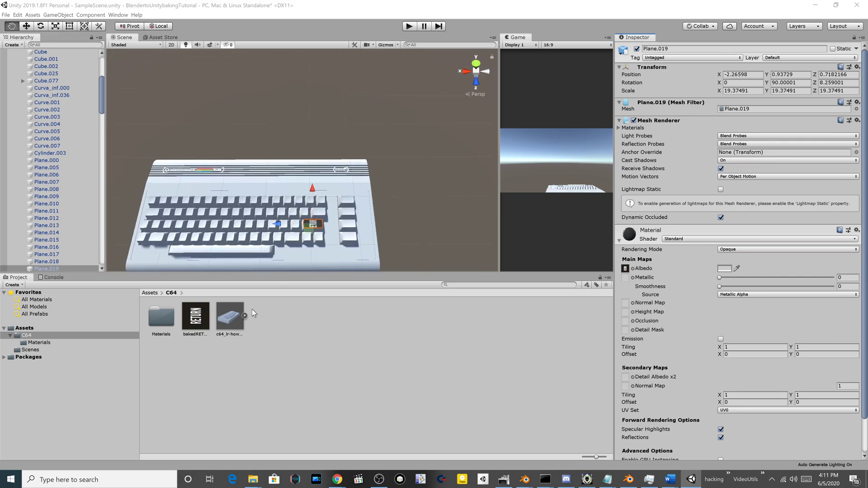
Step: Switch back to Blender and remove the original UVMap from the RETURN key's mesh, keeping UVMap.001
{"action": "key", "text": "alt+Tab"}
{"action": "left_click", "coordinate": [762, 323]}
{"action": "left_click", "coordinate": [763, 329]}
{"action": "left_click", "coordinate": [763, 323]}
{"action": "left_click", "coordinate": [764, 331]}
{"action": "left_click", "coordinate": [765, 322]}
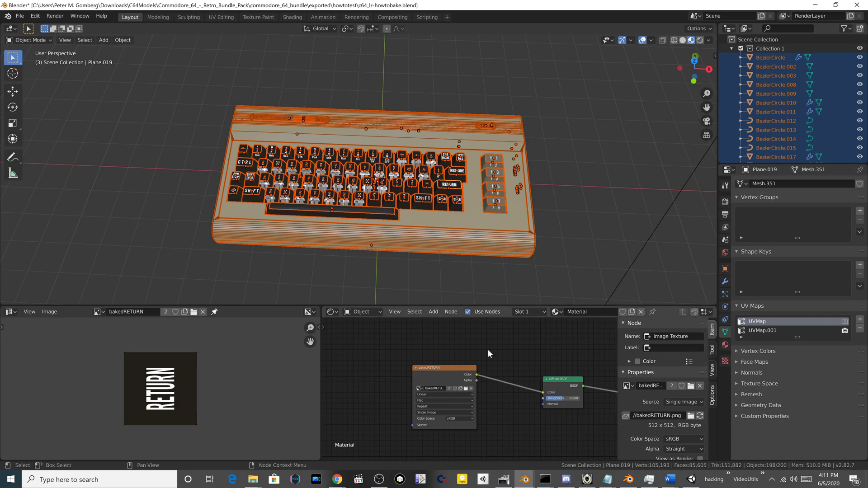
{"action": "left_click", "coordinate": [458, 205]}
{"action": "left_click", "coordinate": [452, 185]}
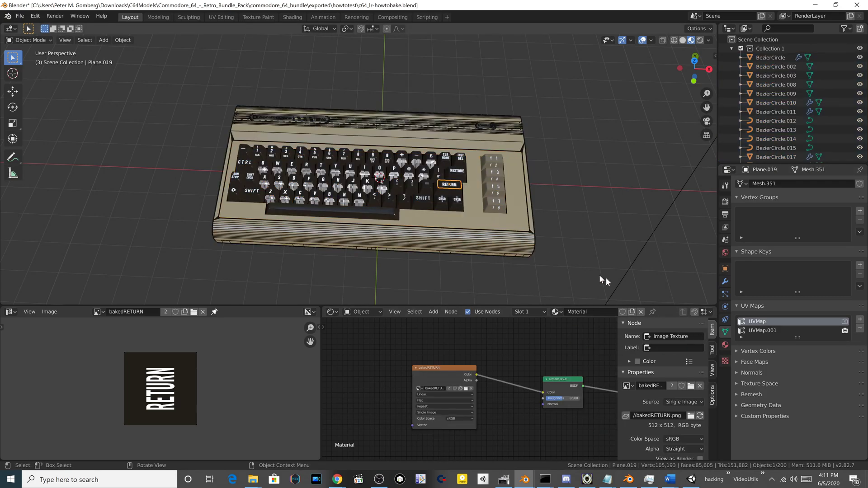
{"action": "left_click", "coordinate": [861, 329]}
Step: Select all scene objects, excluding the camera and the light from the selection
{"action": "key", "text": "a"}
{"action": "scroll", "coordinate": [411, 242], "scroll_direction": "down", "scroll_amount": 8}
{"action": "key", "text": "b"}
{"action": "left_click_drag", "start_coordinate": [192, 200], "coordinate": [211, 206], "text": "ctrl"}
{"action": "left_click_drag", "start_coordinate": [438, 123], "coordinate": [455, 144], "text": "ctrl"}
{"action": "scroll", "coordinate": [304, 193], "scroll_direction": "up", "scroll_amount": 5}
{"action": "scroll", "coordinate": [304, 194], "scroll_direction": "up", "scroll_amount": 2}
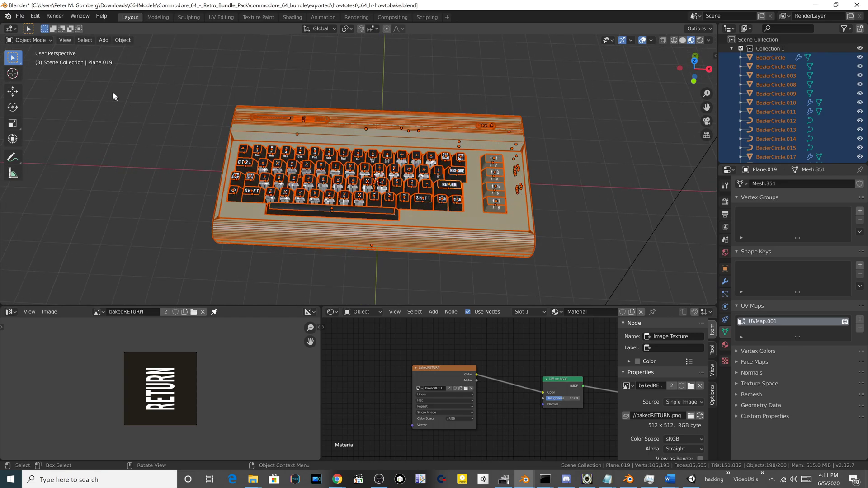
Step: Export the selected objects as FBX with Selected Objects enabled, overwriting c64_lr-howtobake.fbx in the howtotest folder
{"action": "left_click", "coordinate": [20, 16]}
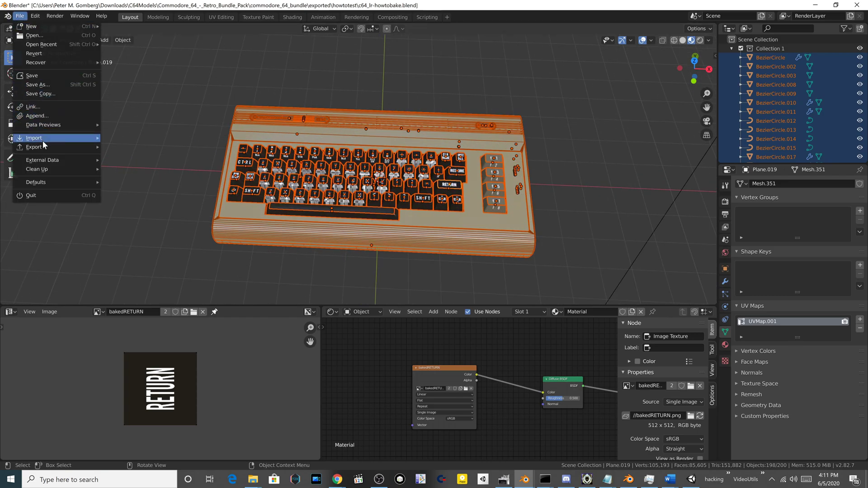
{"action": "mouse_move", "coordinate": [54, 149]}
{"action": "left_click", "coordinate": [130, 201]}
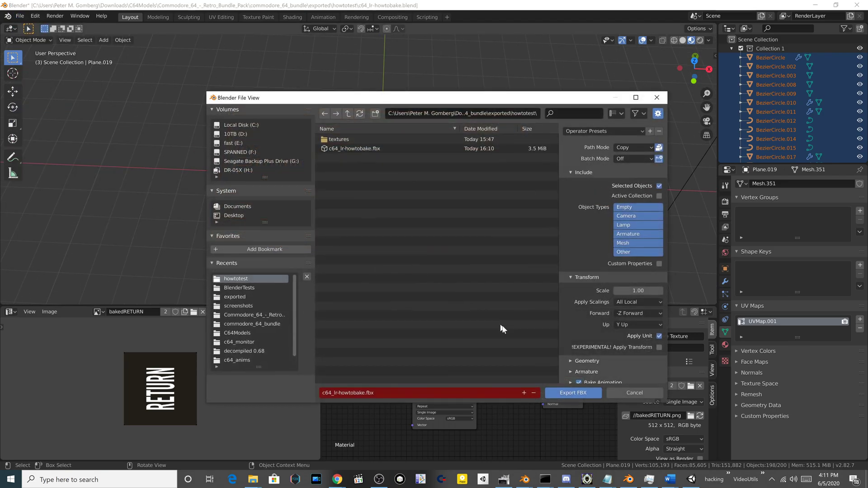
{"action": "left_click", "coordinate": [556, 392]}
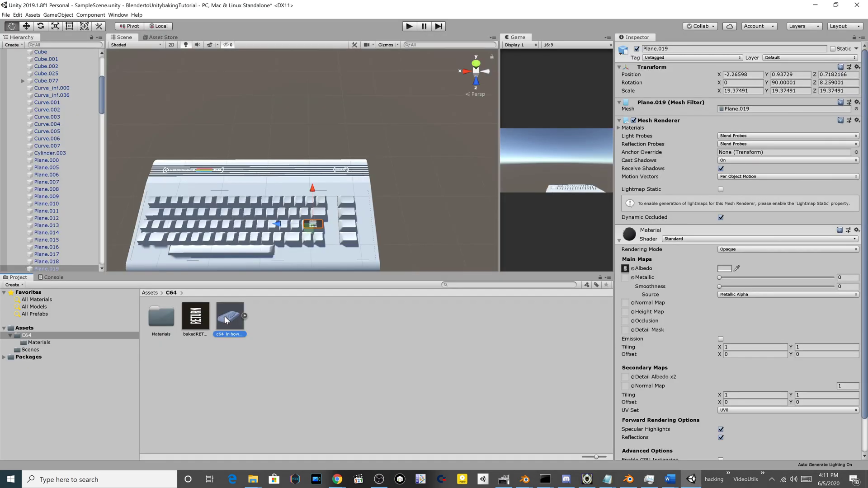
Step: In Unity, delete the c64_lr-howtobake model together with the Materials folder from the C64 assets
{"action": "left_click", "coordinate": [226, 319]}
{"action": "left_click", "coordinate": [165, 320], "text": "ctrl"}
{"action": "right_click", "coordinate": [239, 322]}
{"action": "left_click", "coordinate": [254, 174]}
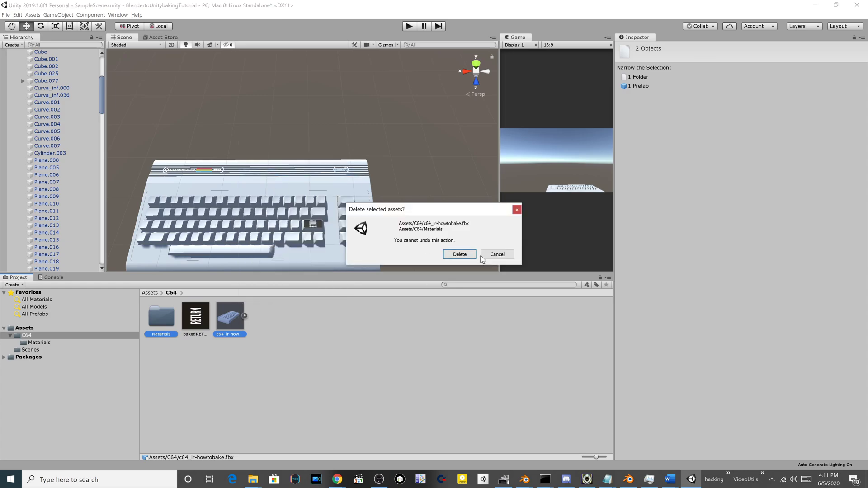
{"action": "left_click", "coordinate": [483, 255]}
{"action": "left_click", "coordinate": [160, 317], "text": "ctrl"}
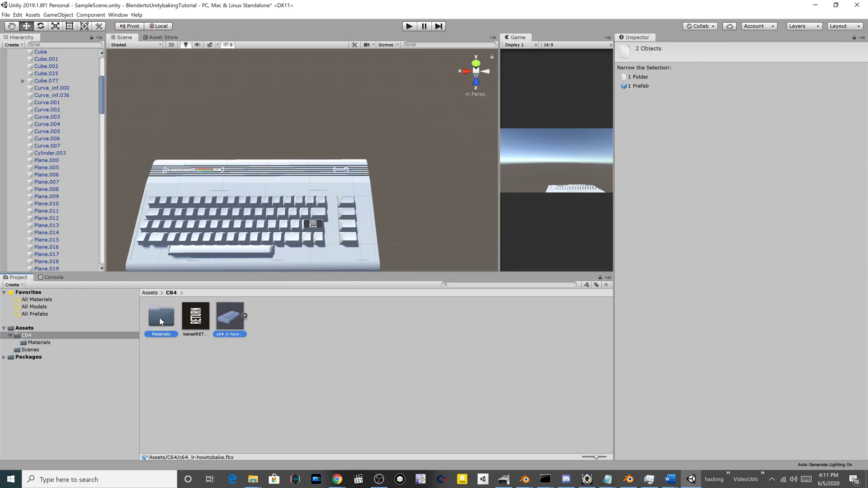
{"action": "right_click", "coordinate": [159, 316]}
{"action": "left_click", "coordinate": [199, 174]}
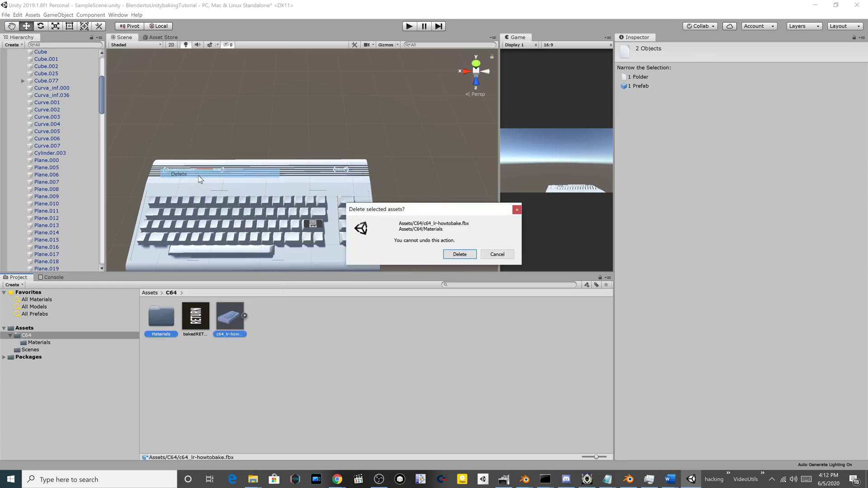
{"action": "left_click", "coordinate": [455, 259]}
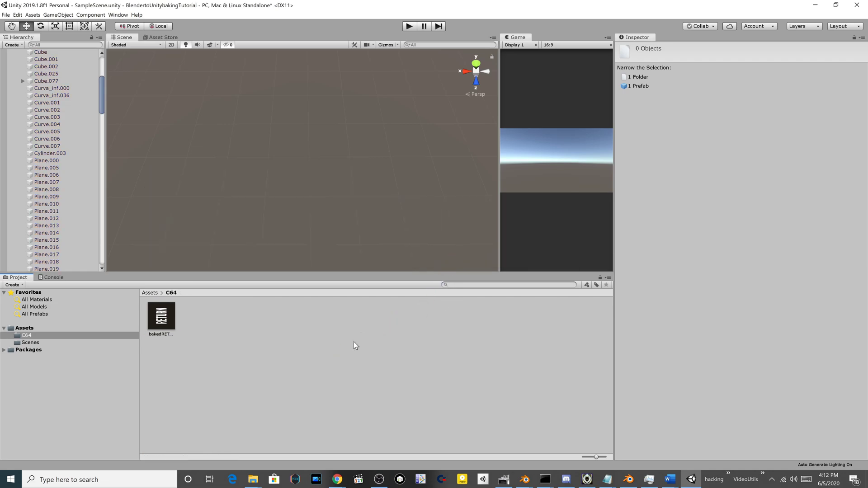
Step: Import the newly exported c64_lr-howtobake.fbx into the C64 assets folder and rotate its preview to inspect it
{"action": "key", "text": "alt+Tab"}
{"action": "left_click_drag", "start_coordinate": [447, 219], "coordinate": [252, 374]}
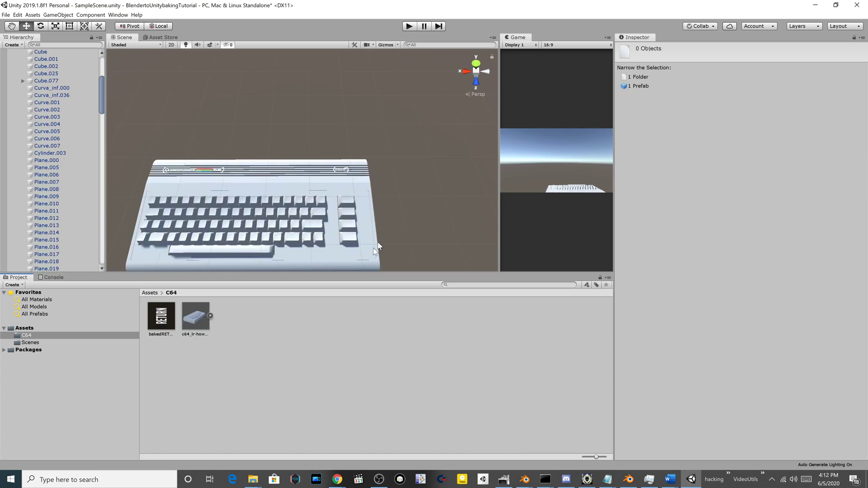
{"action": "left_click", "coordinate": [197, 319]}
{"action": "left_click_drag", "start_coordinate": [728, 373], "coordinate": [710, 325]}
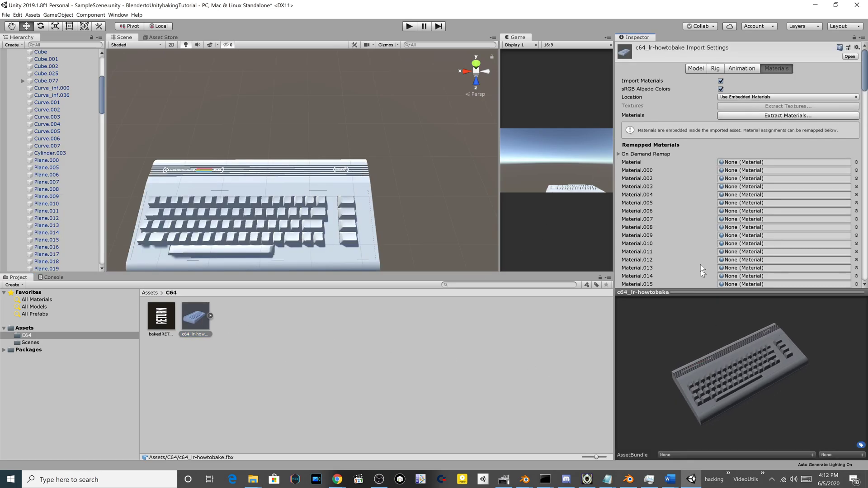
Step: Apply Use External Materials (Legacy) as the reimported model's material location, and expand the model asset to list its parts
{"action": "left_click", "coordinate": [776, 98]}
{"action": "left_click", "coordinate": [775, 105]}
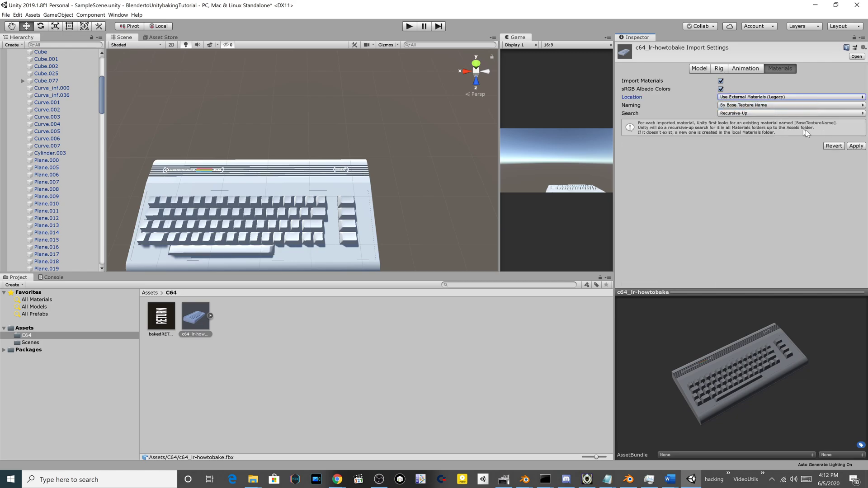
{"action": "left_click", "coordinate": [854, 146]}
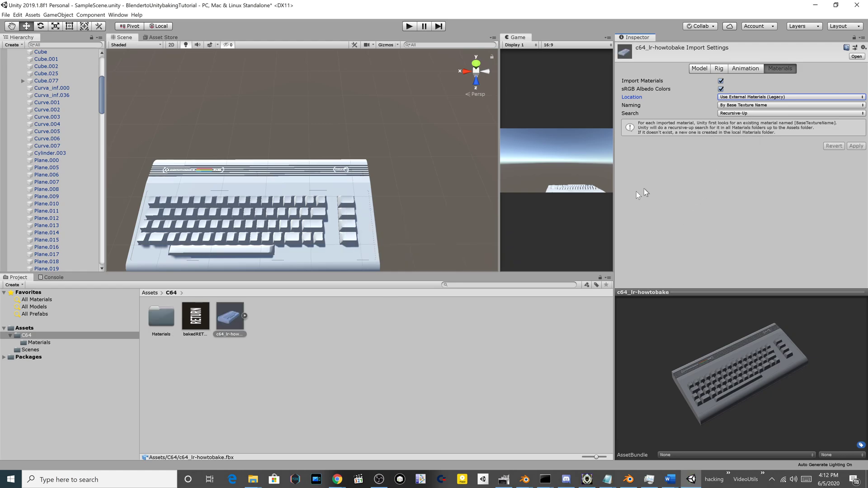
{"action": "left_click", "coordinate": [221, 320]}
{"action": "mouse_move", "coordinate": [697, 364]}
{"action": "left_mouse_down"}
{"action": "mouse_move", "coordinate": [704, 335]}
{"action": "mouse_move", "coordinate": [708, 361]}
{"action": "left_mouse_up"}
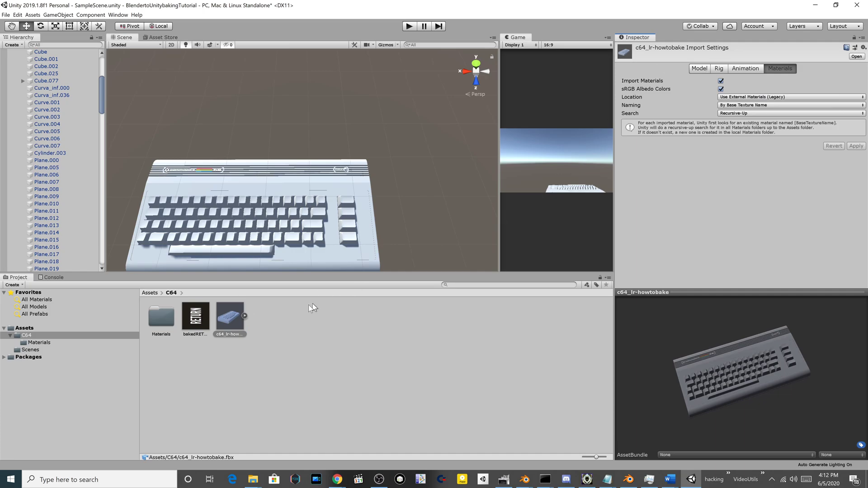
{"action": "left_click", "coordinate": [245, 316]}
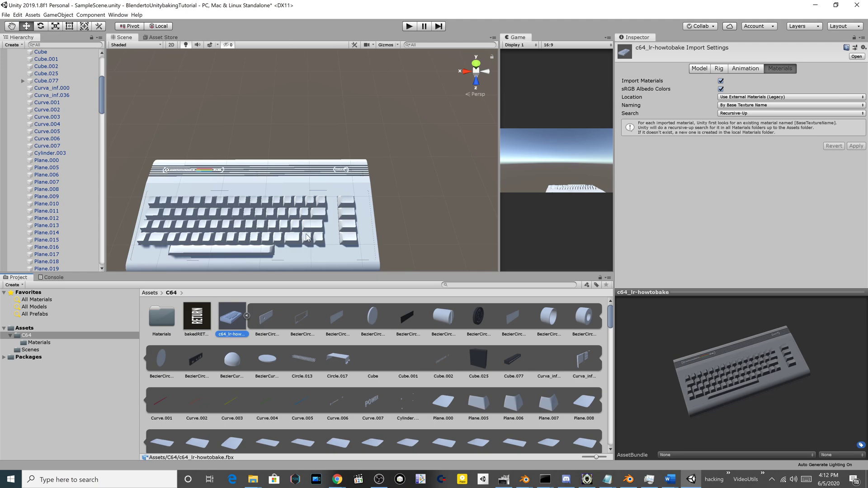
Step: Select the RETURN key on the reimported model and assign bakedRETURN to its material's albedo map
{"action": "left_click", "coordinate": [317, 224]}
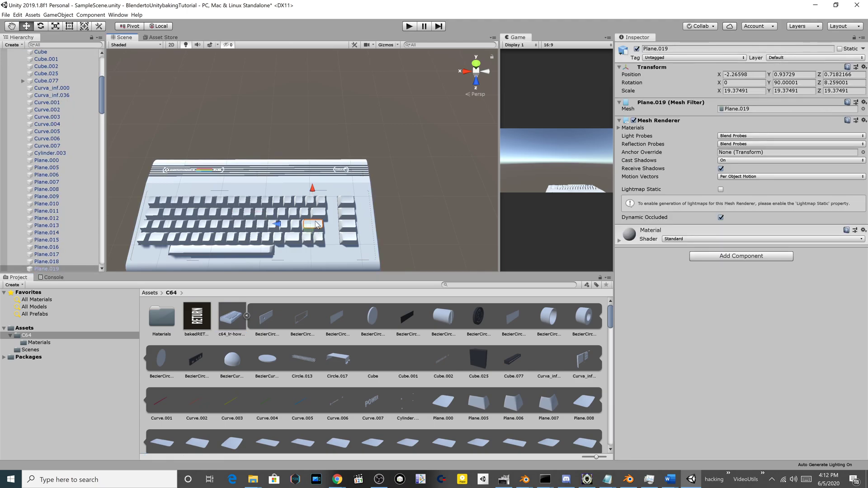
{"action": "left_click", "coordinate": [619, 242]}
{"action": "left_click_drag", "start_coordinate": [198, 317], "coordinate": [626, 268]}
Step: Examine the baked RETURN lettering on the key up close and from across the whole keyboard
{"action": "scroll", "coordinate": [290, 232], "scroll_direction": "up", "scroll_amount": 5}
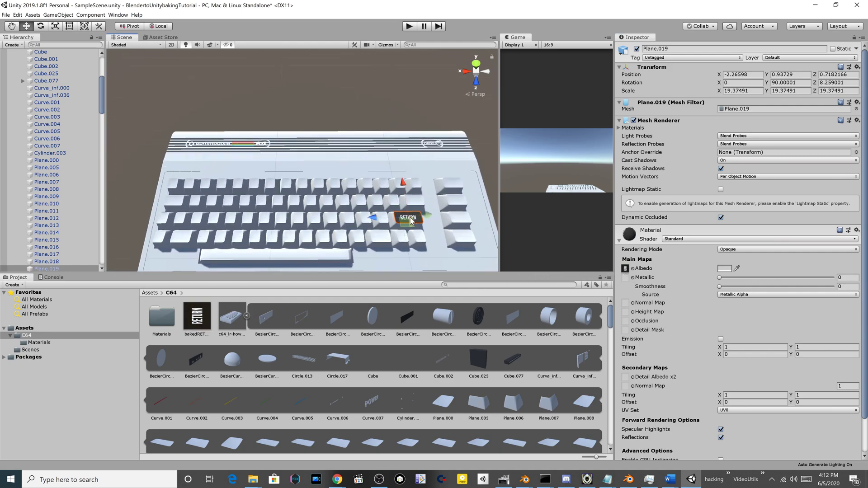
{"action": "scroll", "coordinate": [411, 221], "scroll_direction": "up", "scroll_amount": 4}
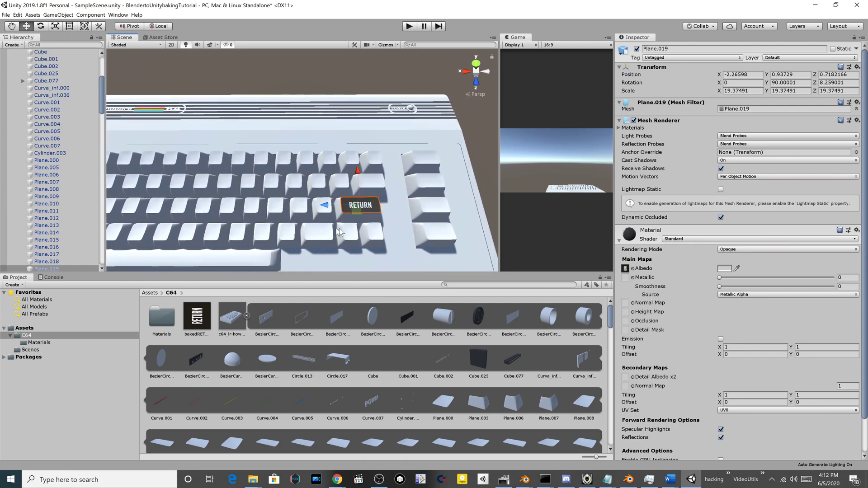
{"action": "scroll", "coordinate": [340, 231], "scroll_direction": "up", "scroll_amount": 4}
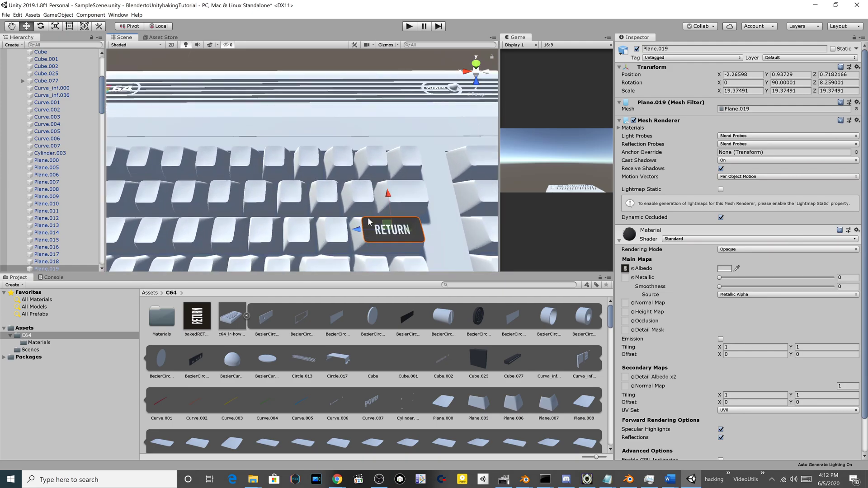
{"action": "middle_click_drag", "start_coordinate": [276, 203], "coordinate": [211, 88]}
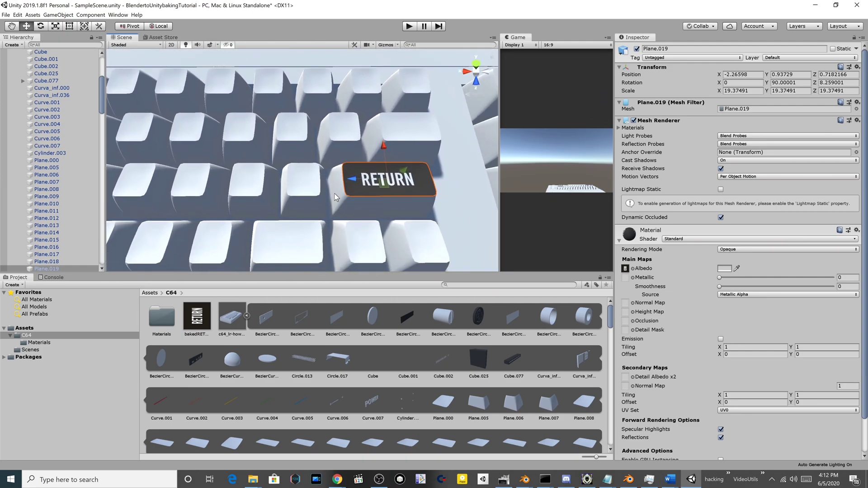
{"action": "scroll", "coordinate": [331, 194], "scroll_direction": "down", "scroll_amount": 3}
{"action": "scroll", "coordinate": [330, 194], "scroll_direction": "down", "scroll_amount": 2}
{"action": "scroll", "coordinate": [332, 199], "scroll_direction": "down", "scroll_amount": 2}
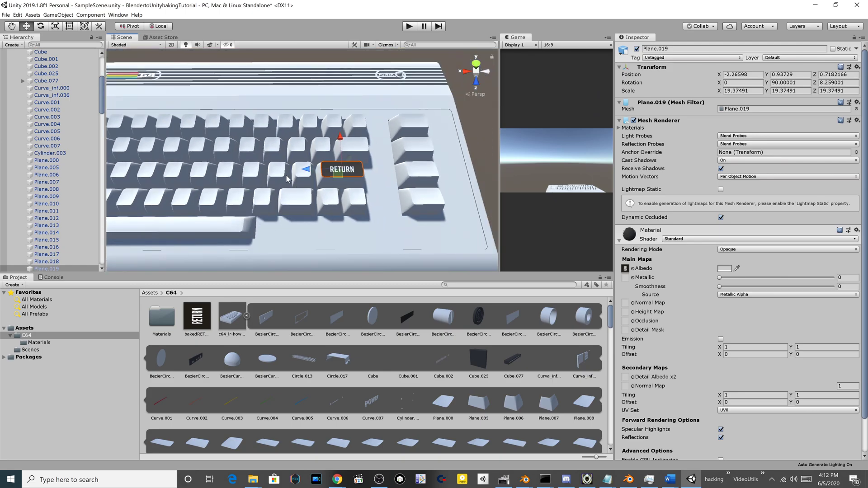
{"action": "scroll", "coordinate": [227, 173], "scroll_direction": "down", "scroll_amount": 2}
{"action": "middle_click_drag", "start_coordinate": [227, 173], "coordinate": [263, 190]}
{"action": "scroll", "coordinate": [262, 189], "scroll_direction": "down", "scroll_amount": 1}
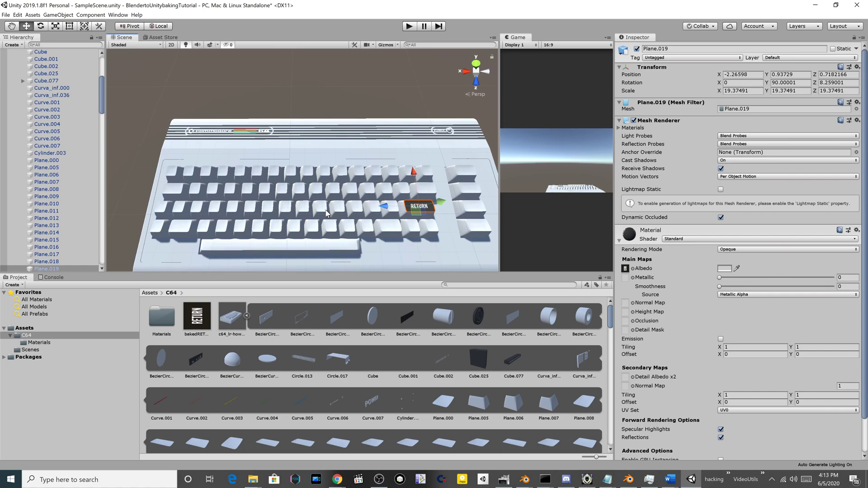
{"action": "scroll", "coordinate": [326, 213], "scroll_direction": "down", "scroll_amount": 2}
{"action": "left_click_drag", "start_coordinate": [342, 221], "coordinate": [338, 206], "text": "alt"}
{"action": "middle_click_drag", "start_coordinate": [339, 207], "coordinate": [327, 178]}
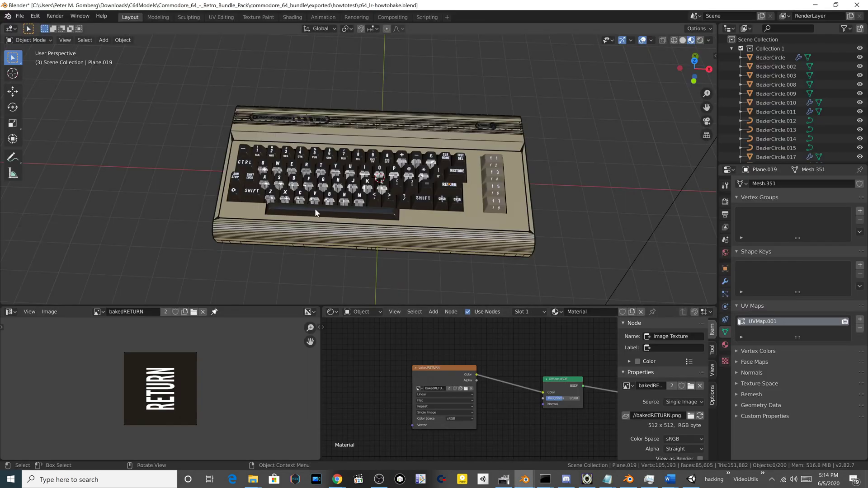
Step: Switch to Blender and go through the number-row keys from 1 to 0, selecting each in turn
{"action": "scroll", "coordinate": [369, 176], "scroll_direction": "up", "scroll_amount": 4}
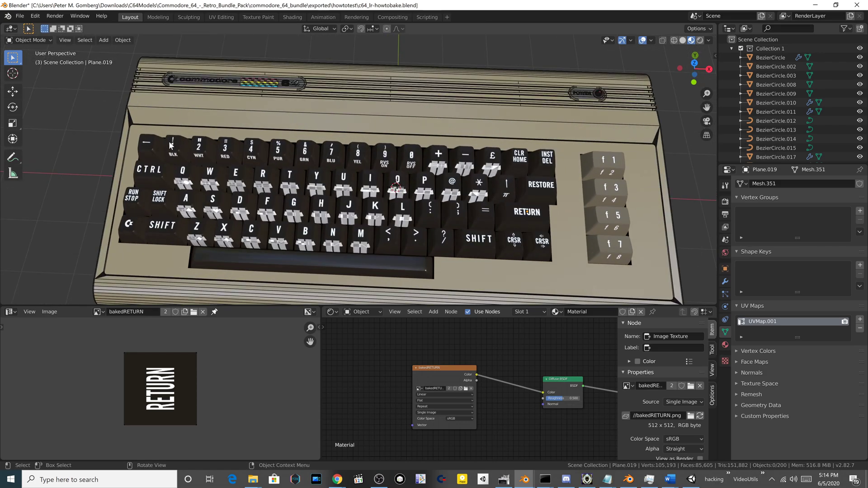
{"action": "left_click", "coordinate": [172, 146]}
{"action": "left_click", "coordinate": [198, 146]}
{"action": "left_click", "coordinate": [225, 146]}
{"action": "left_click", "coordinate": [253, 150]}
{"action": "left_click", "coordinate": [277, 156]}
{"action": "left_click", "coordinate": [306, 152]}
{"action": "left_click", "coordinate": [333, 155]}
{"action": "left_click", "coordinate": [366, 156]}
{"action": "left_click", "coordinate": [385, 156]}
{"action": "left_click", "coordinate": [411, 156]}
Step: Compare the material nodes of the 1 key and the left-arrow key, ending with the 1 key selected
{"action": "left_click", "coordinate": [172, 146]}
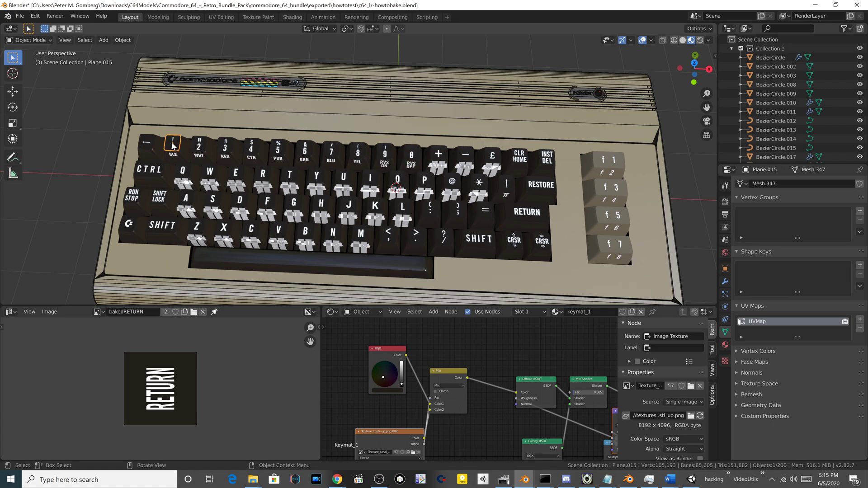
{"action": "left_click", "coordinate": [142, 146]}
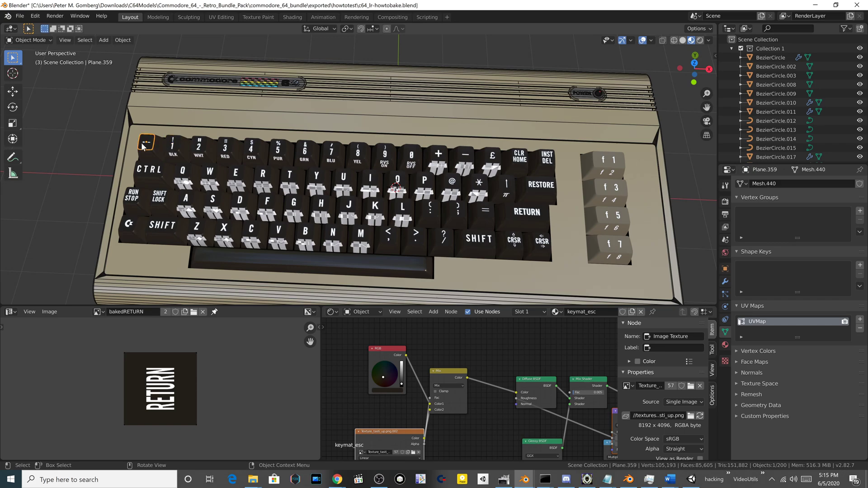
{"action": "left_click", "coordinate": [173, 149]}
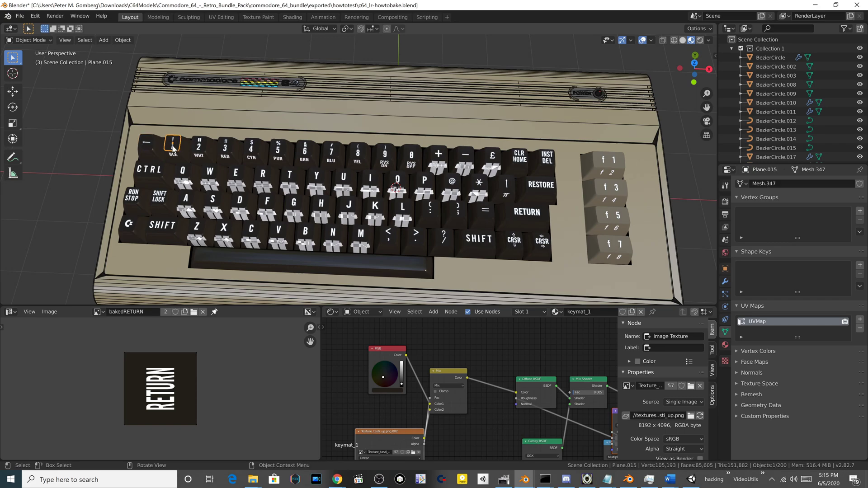
Step: Select the left-arrow key and the 1 to 6 keys and join them into one object
{"action": "left_click", "coordinate": [144, 148], "text": "shift"}
{"action": "left_click", "coordinate": [203, 148], "text": "shift"}
{"action": "left_click", "coordinate": [225, 152], "text": "shift"}
{"action": "left_click", "coordinate": [254, 152], "text": "shift"}
{"action": "left_click", "coordinate": [277, 154], "text": "shift"}
{"action": "left_click", "coordinate": [305, 152], "text": "shift"}
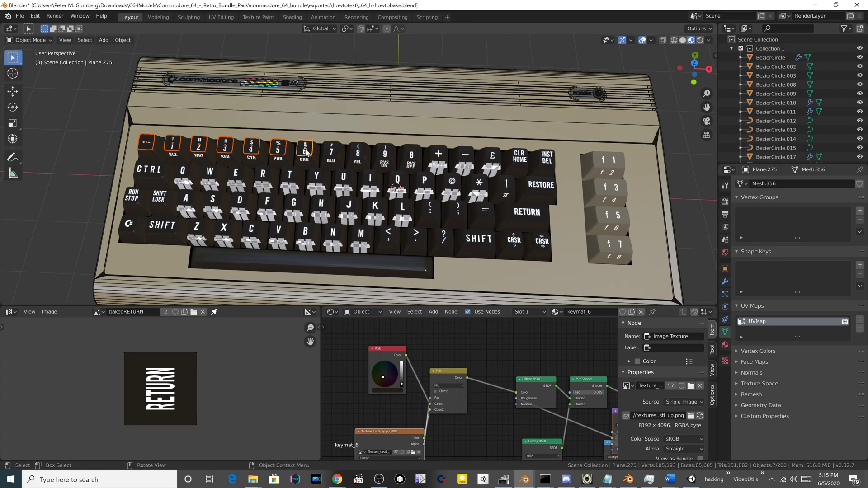
{"action": "right_click", "coordinate": [306, 152]}
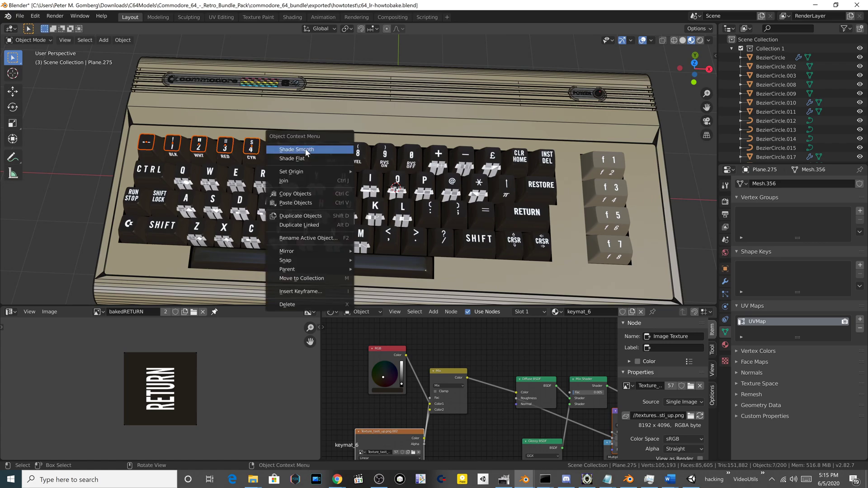
{"action": "left_click", "coordinate": [339, 181]}
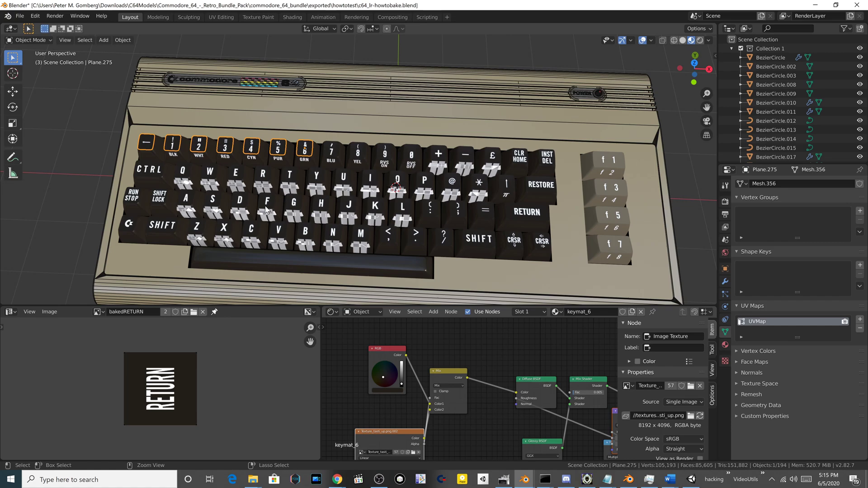
Step: Add the remaining top-row keys from 7 through INST DEL to the selection and join them with the first group
{"action": "left_click", "coordinate": [332, 154], "text": "shift"}
{"action": "left_click", "coordinate": [359, 156], "text": "shift"}
{"action": "left_click", "coordinate": [388, 158], "text": "shift"}
{"action": "left_click", "coordinate": [413, 158], "text": "shift"}
{"action": "left_click", "coordinate": [443, 159], "text": "shift"}
{"action": "left_click", "coordinate": [466, 156], "text": "shift"}
{"action": "left_click", "coordinate": [492, 156], "text": "shift"}
{"action": "left_click", "coordinate": [520, 156], "text": "shift"}
{"action": "left_click", "coordinate": [545, 157], "text": "shift"}
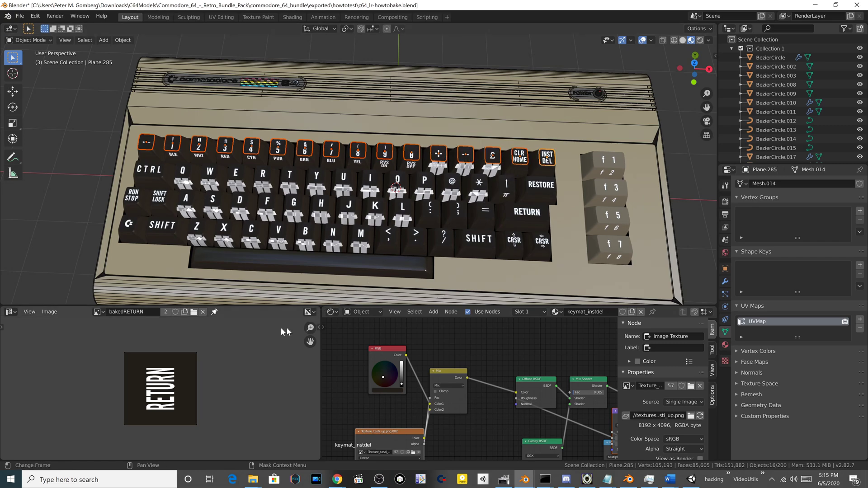
{"action": "right_click", "coordinate": [389, 146]}
{"action": "left_click", "coordinate": [389, 144]}
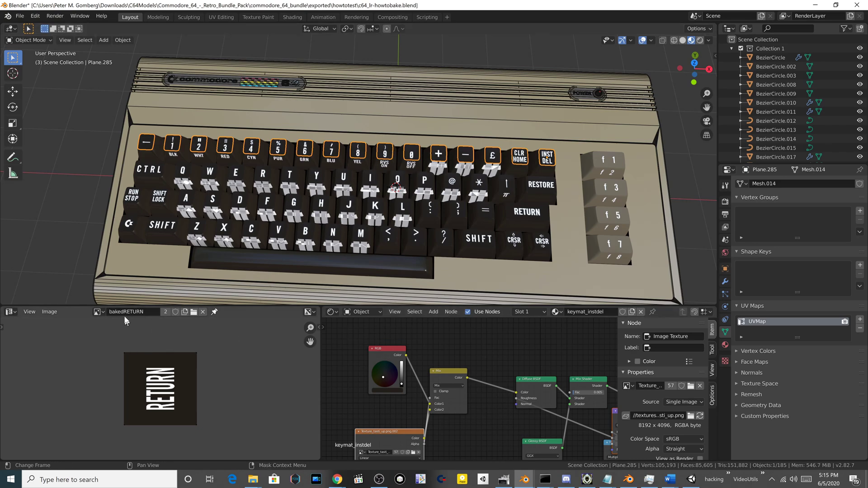
Step: Create a new blank 512 × 512 px image named bakedtoprow
{"action": "left_click", "coordinate": [99, 312]}
{"action": "left_click", "coordinate": [55, 312]}
{"action": "left_click", "coordinate": [49, 312]}
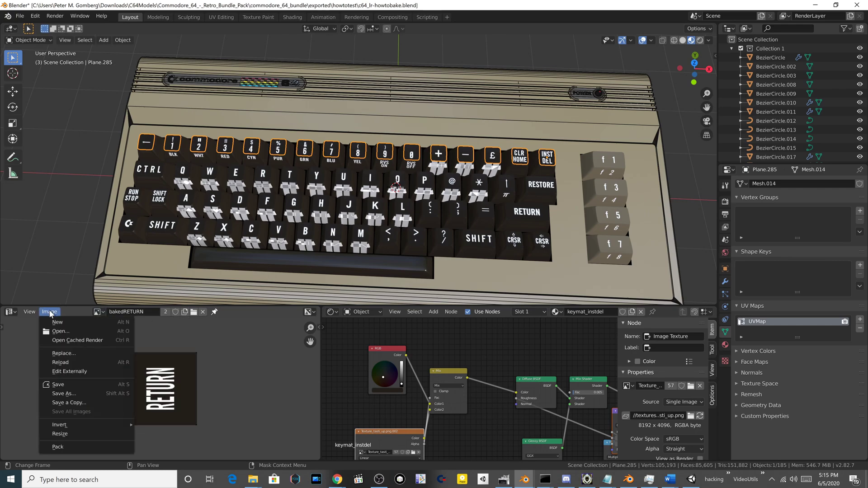
{"action": "left_click", "coordinate": [52, 322]}
{"action": "left_click", "coordinate": [96, 312]}
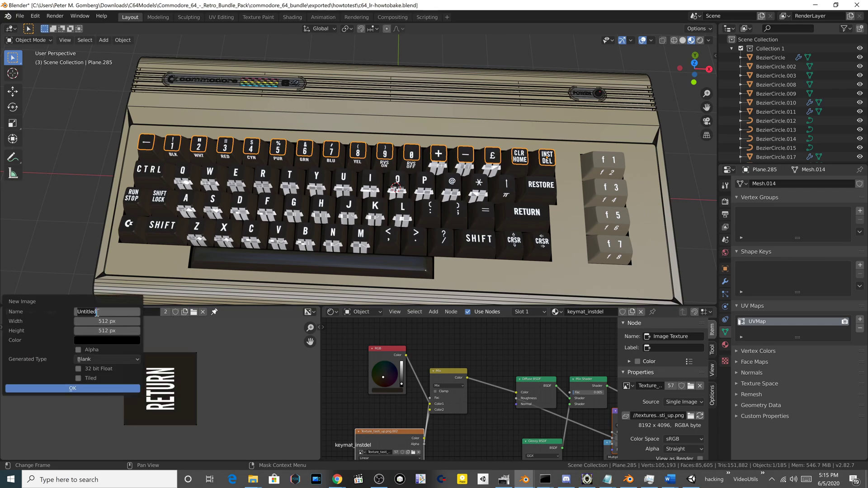
{"action": "type", "text": "bakedtoprow"}
{"action": "left_click", "coordinate": [66, 388]}
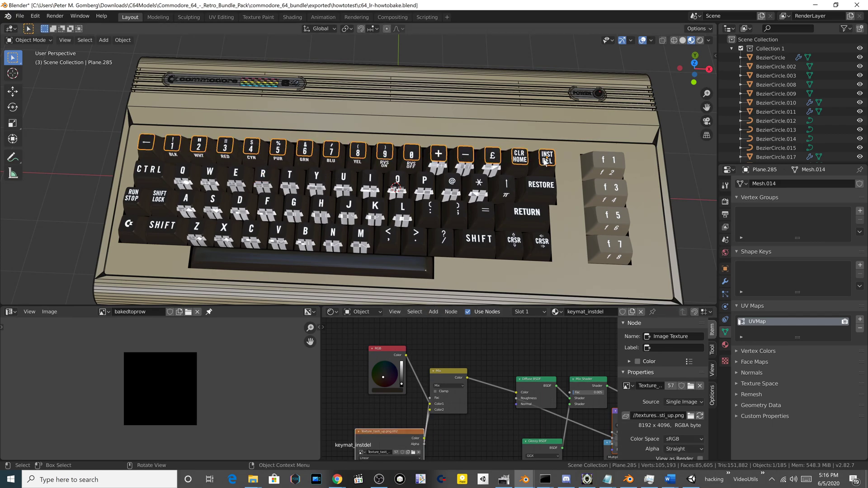
Step: Add an Image Texture node to the keymat_instdel material, assign it the bakedtoprow image and place it beside the RGB node
{"action": "left_click", "coordinate": [725, 345]}
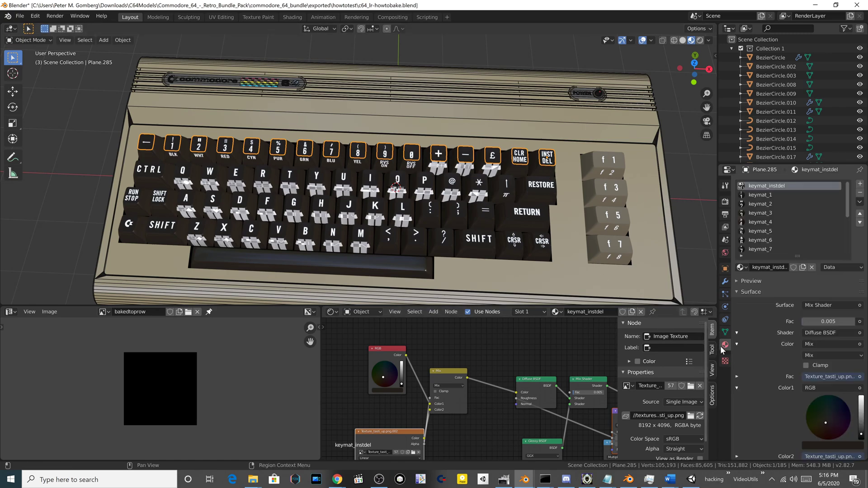
{"action": "scroll", "coordinate": [847, 217], "scroll_direction": "down", "scroll_amount": 3}
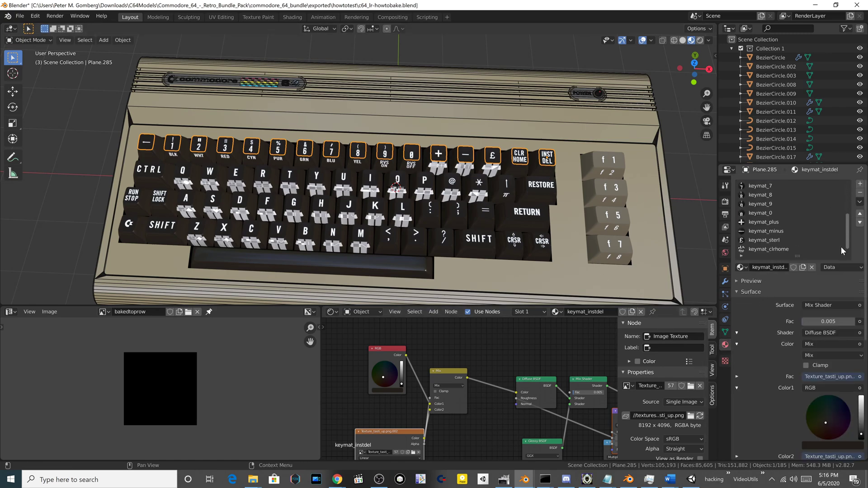
{"action": "scroll", "coordinate": [846, 228], "scroll_direction": "down", "scroll_amount": 2}
{"action": "middle_click_drag", "start_coordinate": [360, 345], "coordinate": [531, 356]}
{"action": "left_click", "coordinate": [433, 312]}
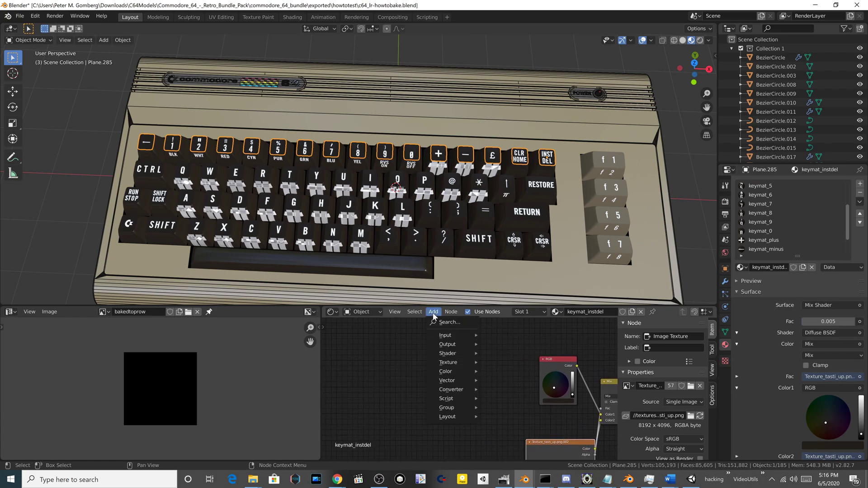
{"action": "left_click", "coordinate": [333, 312]}
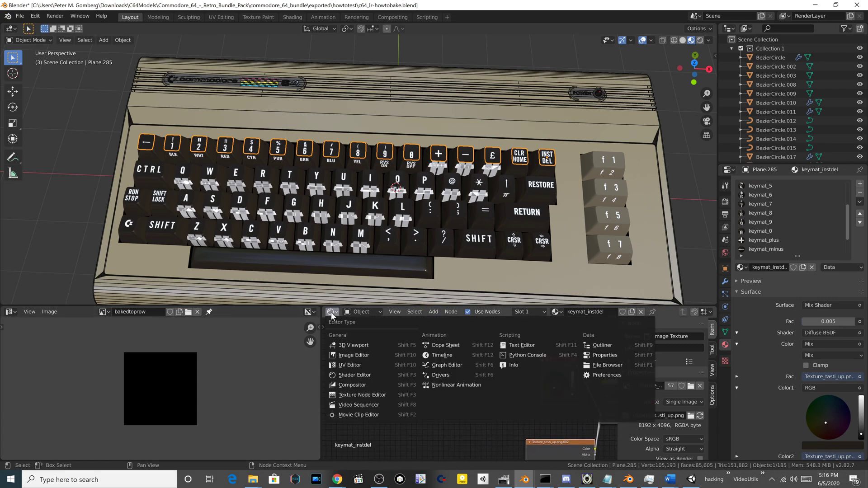
{"action": "left_click", "coordinate": [348, 376]}
{"action": "left_click", "coordinate": [434, 312]}
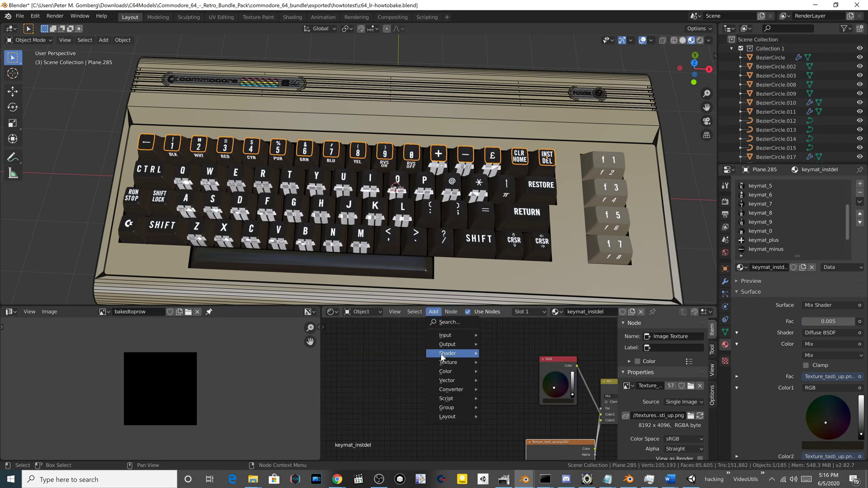
{"action": "mouse_move", "coordinate": [442, 363]}
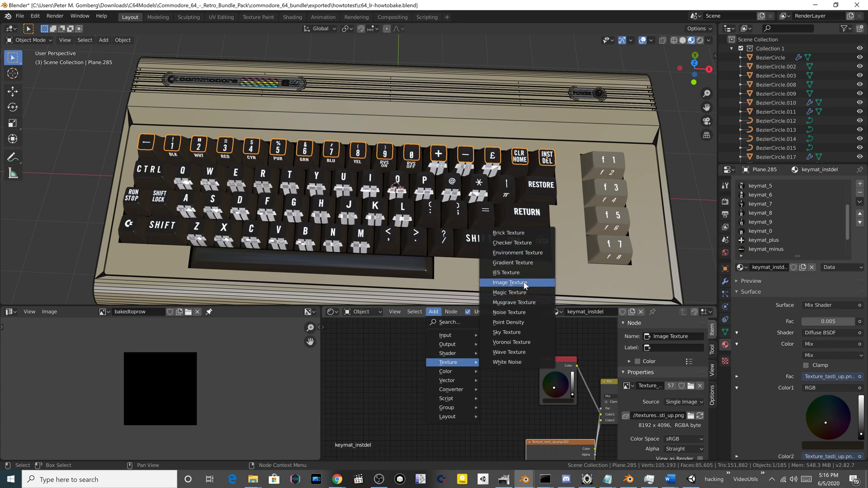
{"action": "left_click", "coordinate": [510, 282]}
{"action": "left_click", "coordinate": [432, 351]}
{"action": "left_click", "coordinate": [435, 368]}
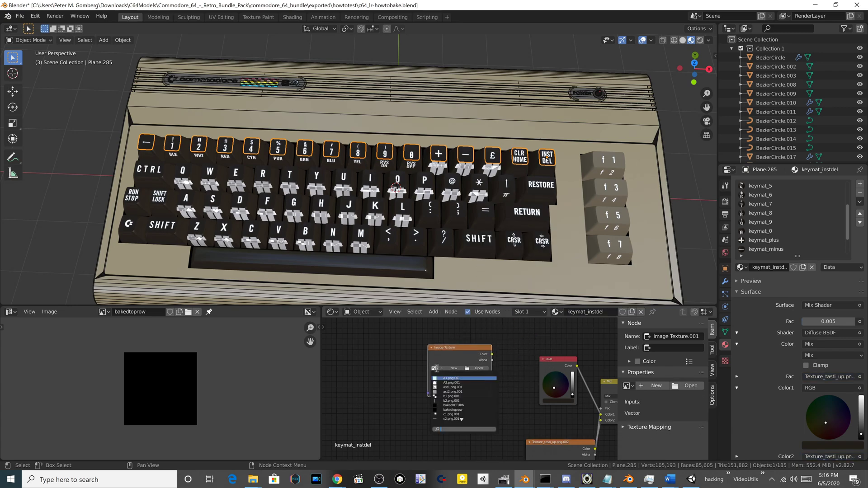
{"action": "left_click", "coordinate": [455, 410]}
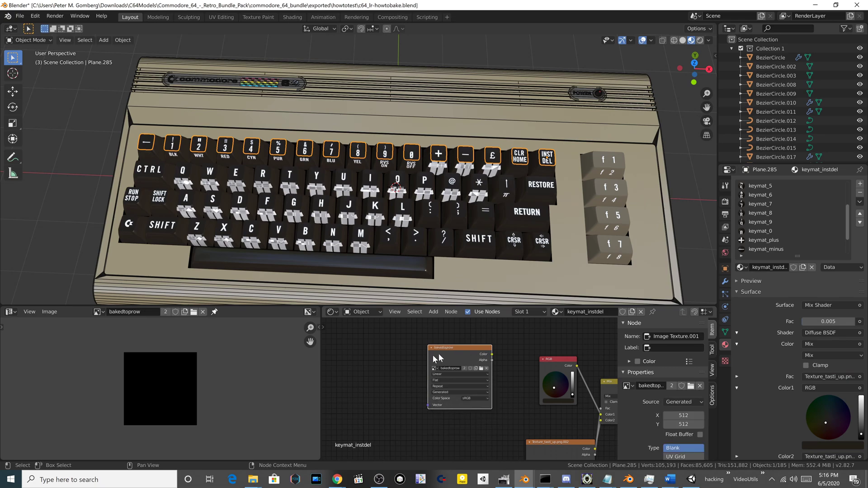
{"action": "left_click_drag", "start_coordinate": [463, 349], "coordinate": [447, 349]}
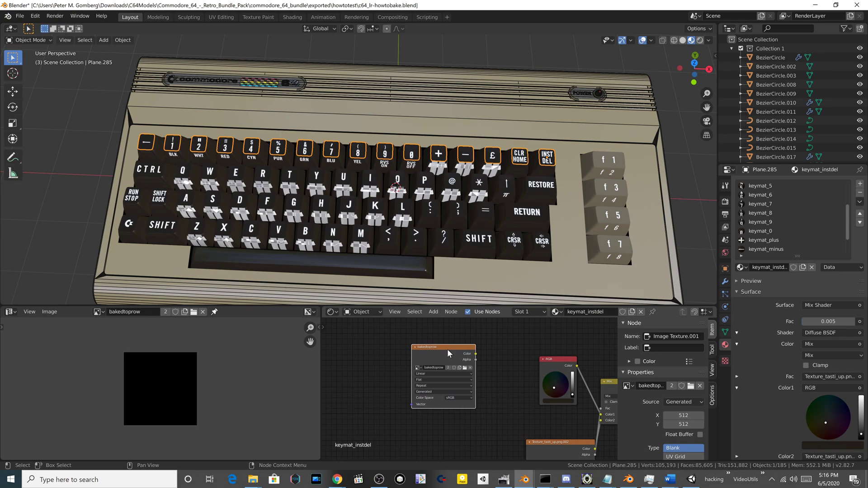
Step: Copy the bakedtoprow texture node from keymat_instdel and paste it into the keymat_1 to keymat_4 materials
{"action": "left_click", "coordinate": [392, 342]}
{"action": "left_click", "coordinate": [437, 350]}
{"action": "left_click", "coordinate": [382, 350]}
{"action": "left_click_drag", "start_coordinate": [438, 347], "coordinate": [440, 348]}
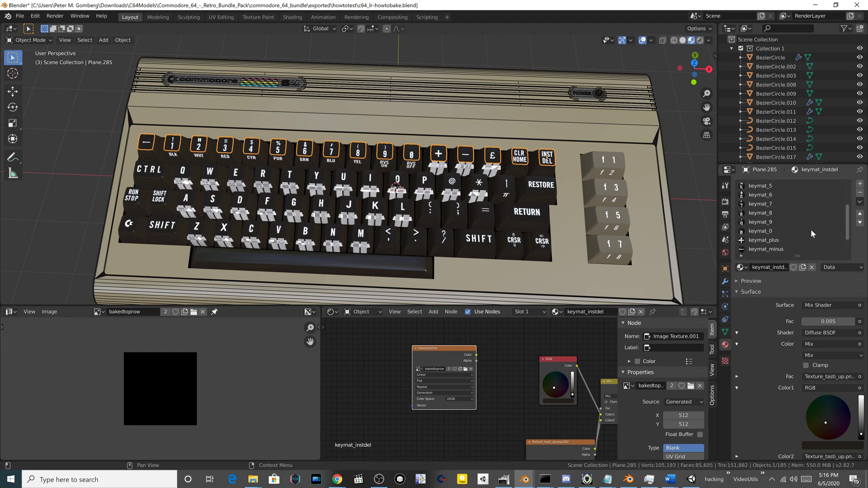
{"action": "scroll", "coordinate": [845, 226], "scroll_direction": "up", "scroll_amount": 5}
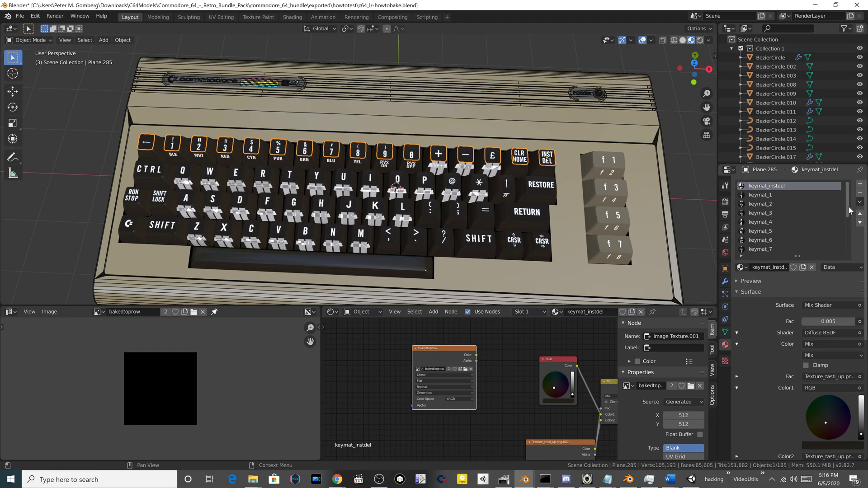
{"action": "left_click_drag", "start_coordinate": [848, 207], "coordinate": [840, 257]}
{"action": "scroll", "coordinate": [842, 235], "scroll_direction": "up", "scroll_amount": 5}
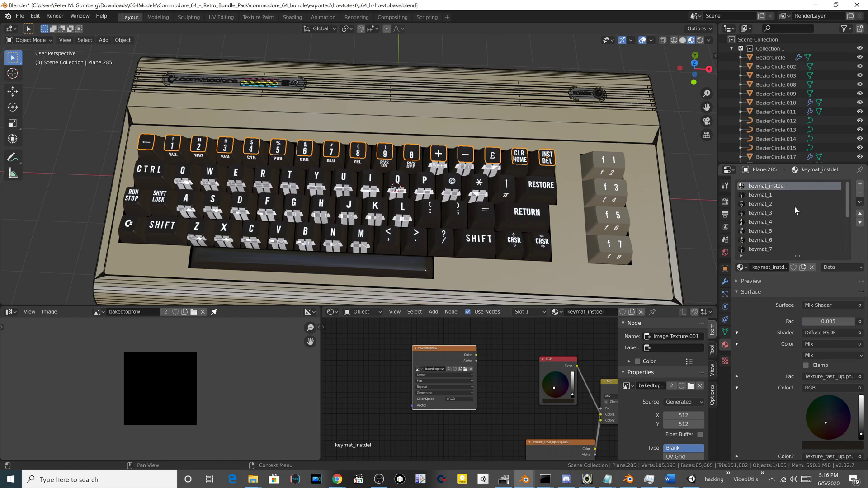
{"action": "left_click", "coordinate": [767, 195]}
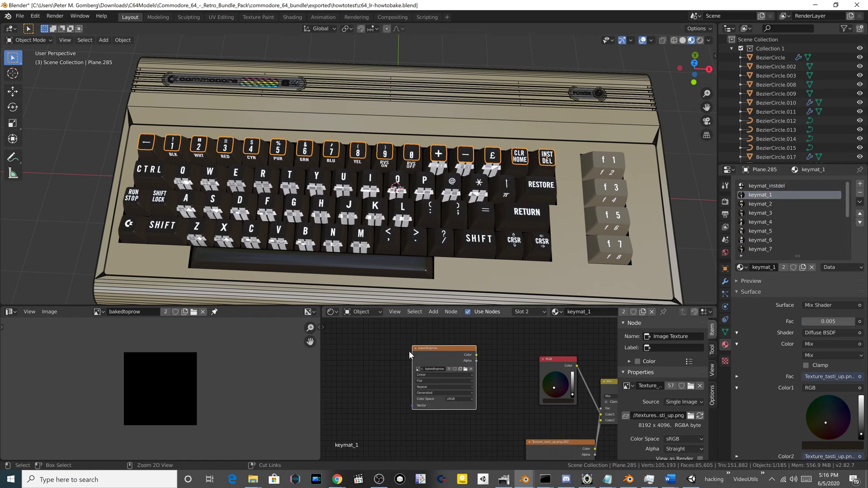
{"action": "left_click", "coordinate": [774, 203]}
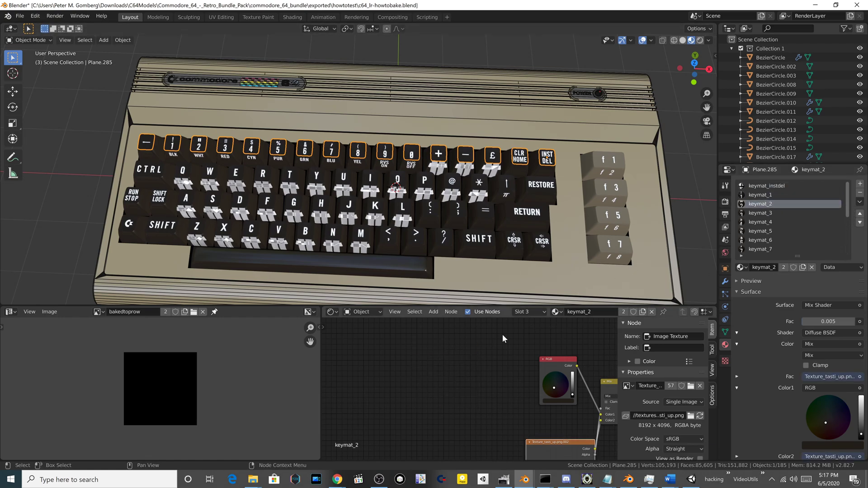
{"action": "left_click", "coordinate": [757, 213]}
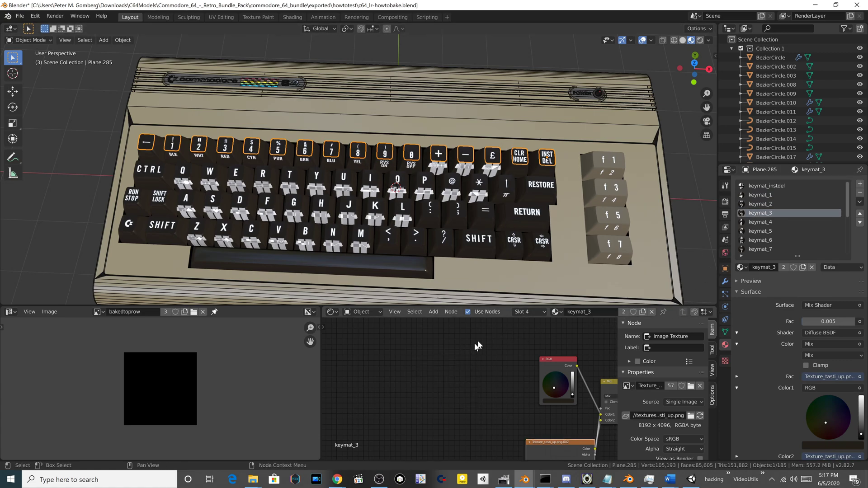
{"action": "left_click", "coordinate": [751, 221]}
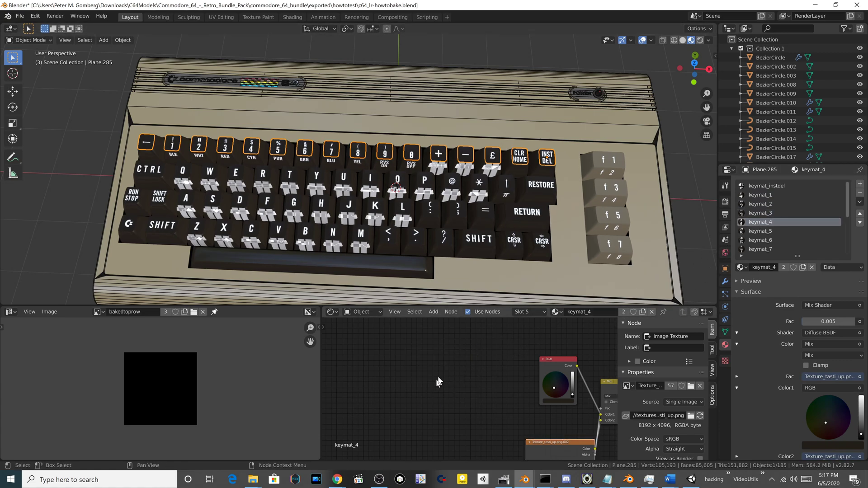
Step: Paste the bakedtoprow texture node into the remaining material slots, from keymat_5 through keymat_esc
{"action": "left_click", "coordinate": [760, 231]}
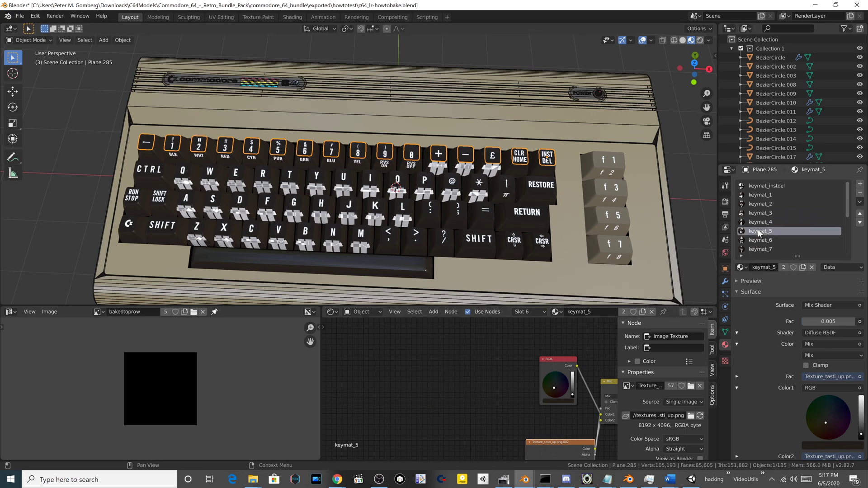
{"action": "key", "text": "ctrl+v"}
{"action": "left_click", "coordinate": [761, 240]}
{"action": "key", "text": "ctrl+v"}
{"action": "scroll", "coordinate": [785, 210], "scroll_direction": "down", "scroll_amount": 3}
{"action": "left_click", "coordinate": [769, 222]}
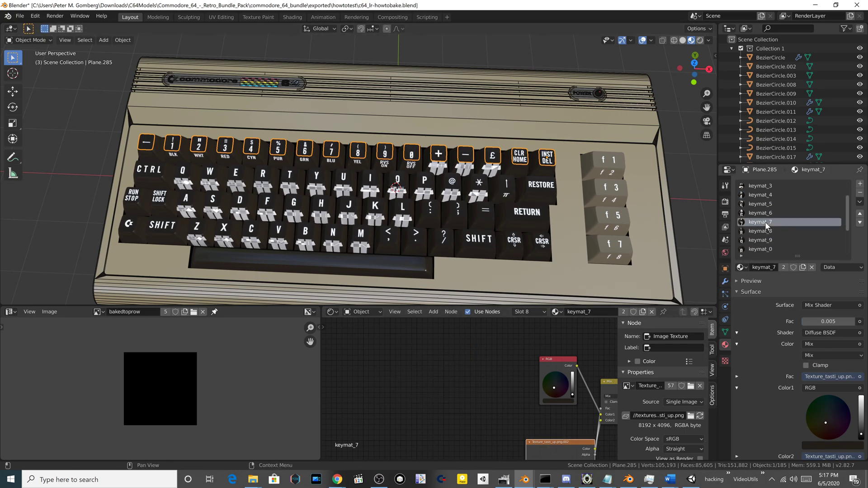
{"action": "key", "text": "ctrl+v"}
{"action": "left_click", "coordinate": [760, 232]}
{"action": "key", "text": "ctrl+v"}
{"action": "key", "text": "ctrl+v"}
{"action": "scroll", "coordinate": [423, 351], "scroll_direction": "down", "scroll_amount": 1}
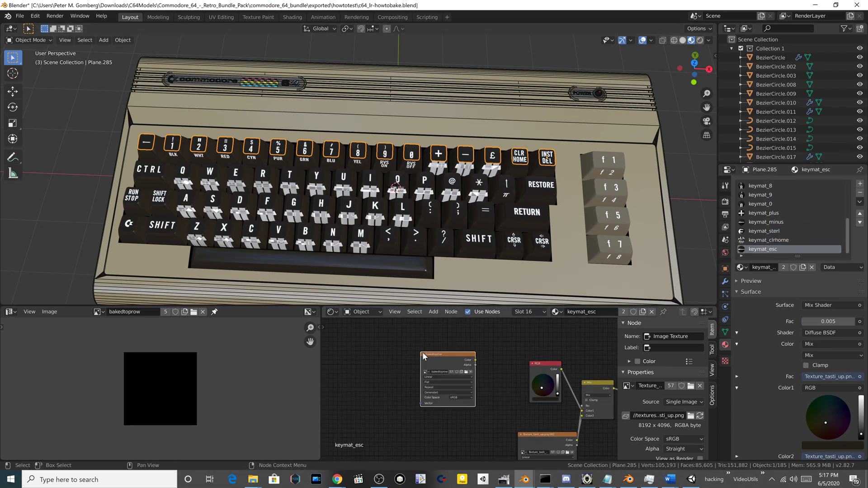
{"action": "scroll", "coordinate": [422, 352], "scroll_direction": "up", "scroll_amount": 1}
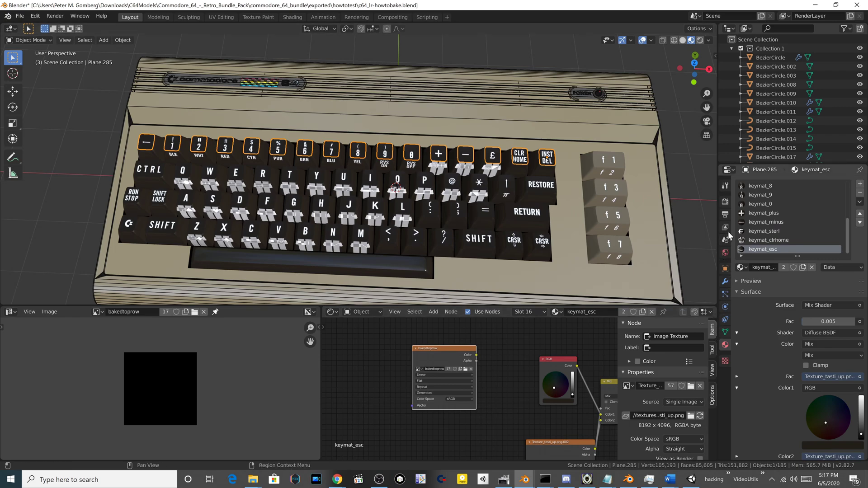
Step: Try to bake the joined top row's diffuse color to bakedtoprow, and view the keyboard with rendered shading
{"action": "left_click", "coordinate": [725, 203]}
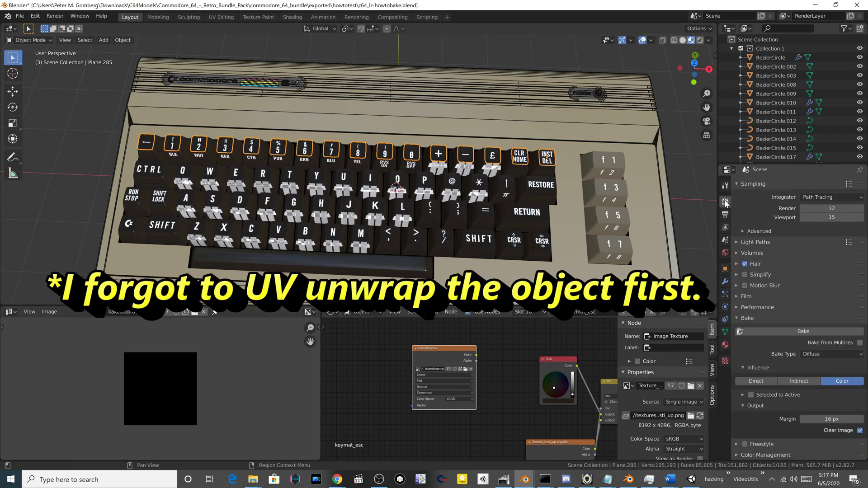
{"action": "left_click", "coordinate": [792, 333]}
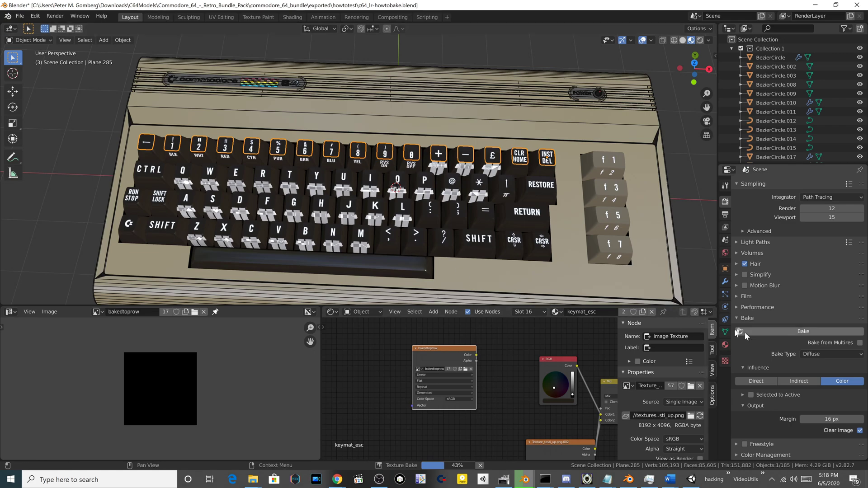
{"action": "left_click", "coordinate": [726, 333]}
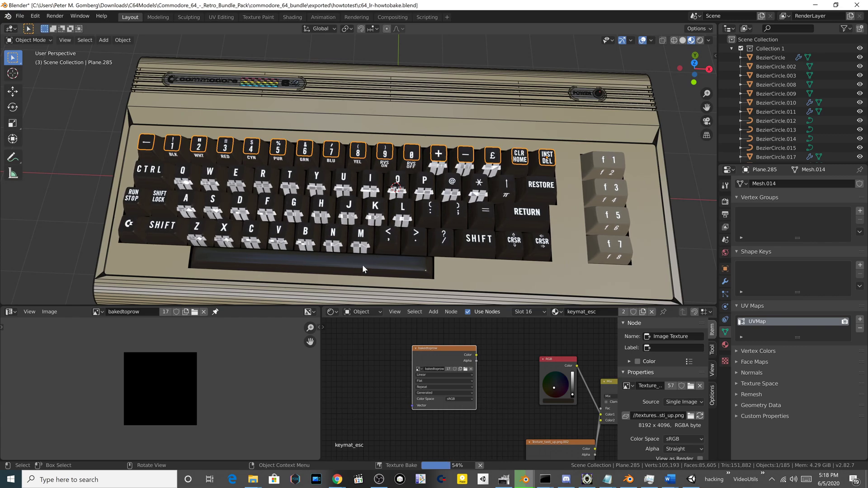
{"action": "middle_click_drag", "start_coordinate": [362, 237], "coordinate": [595, 75]}
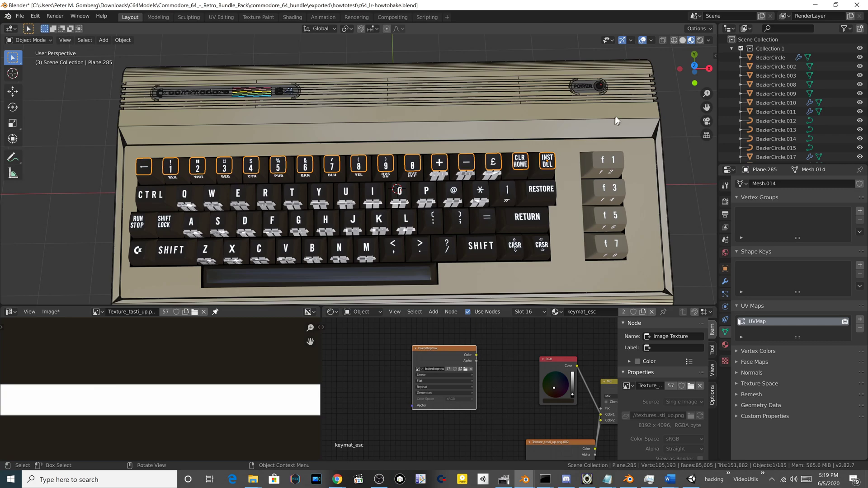
{"action": "left_click", "coordinate": [700, 40]}
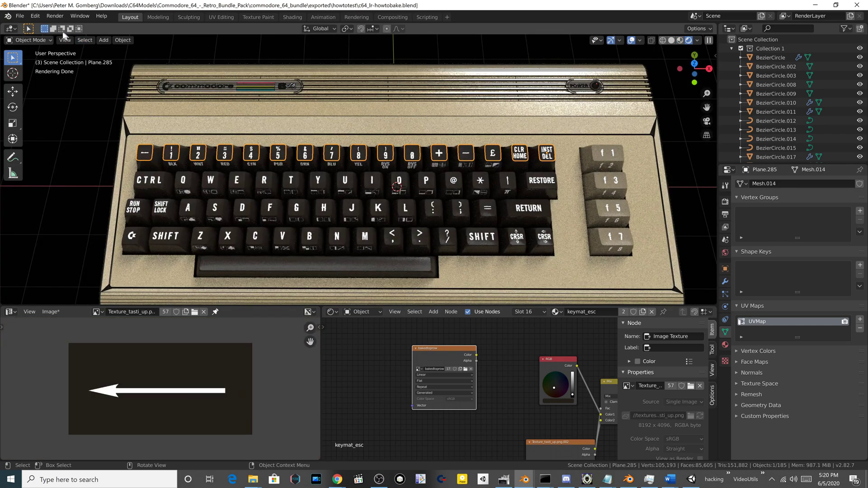
Step: Revert the Blender file to its last saved version
{"action": "left_click", "coordinate": [21, 16]}
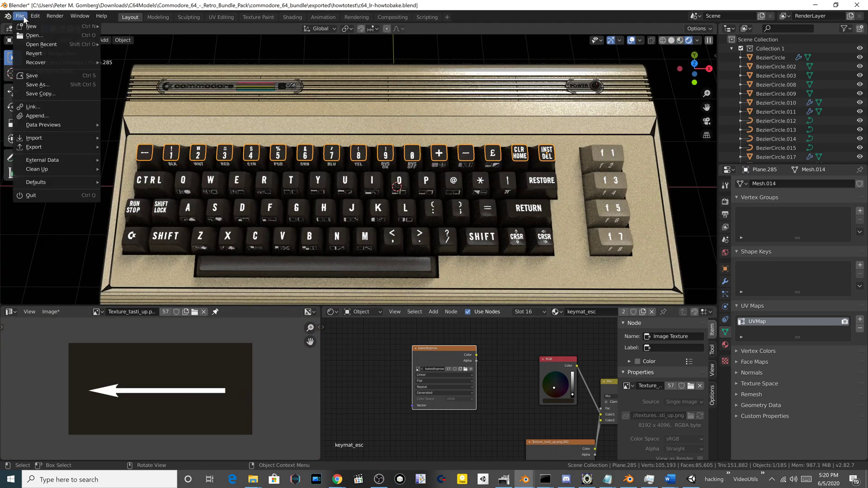
{"action": "left_click", "coordinate": [33, 54]}
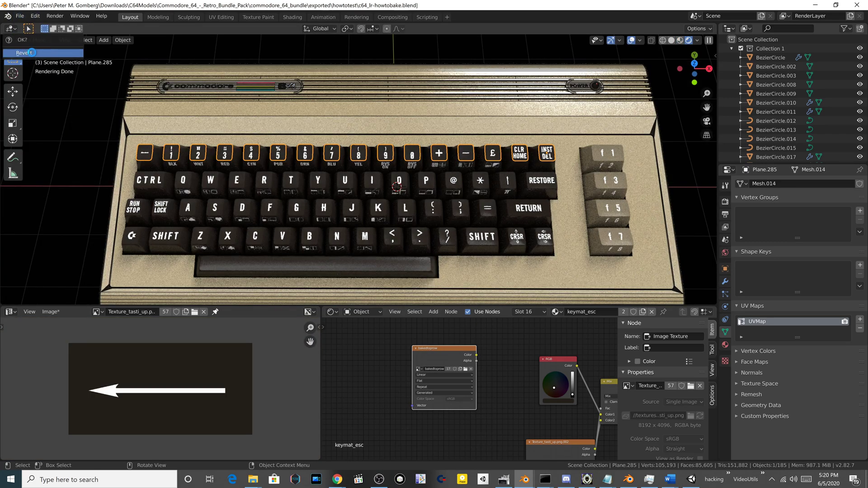
Step: Reload the saved file and join all top-row keys, from the left arrow through INST DEL, into one object
{"action": "left_click", "coordinate": [31, 52]}
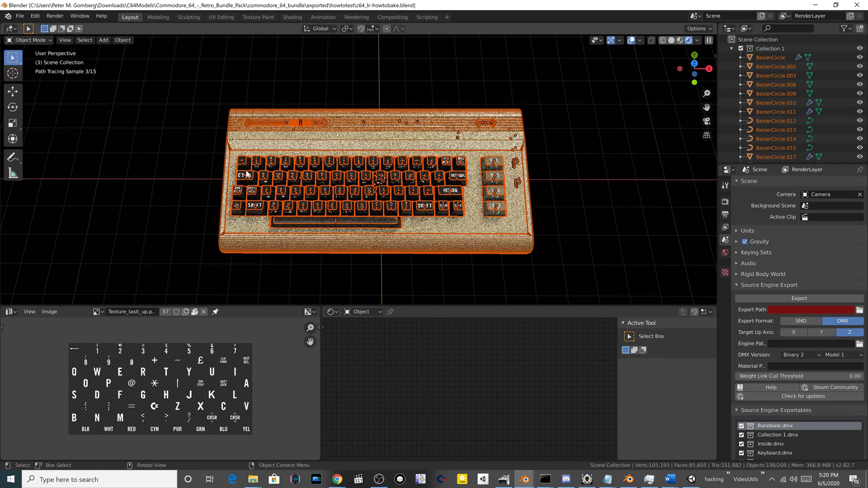
{"action": "scroll", "coordinate": [246, 171], "scroll_direction": "down", "scroll_amount": 1}
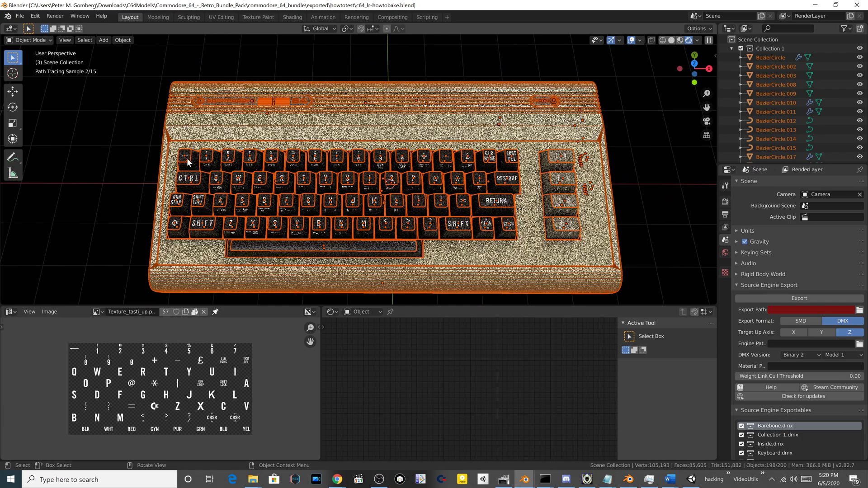
{"action": "left_click", "coordinate": [183, 157]}
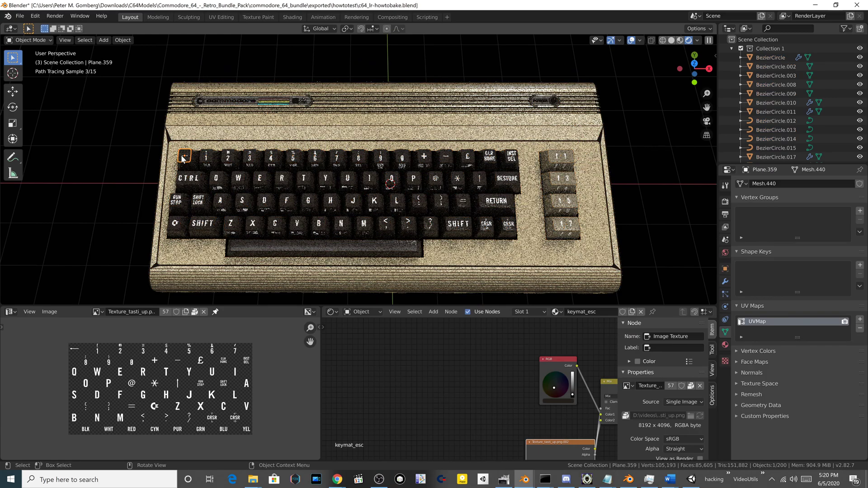
{"action": "left_click", "coordinate": [209, 159], "text": "shift"}
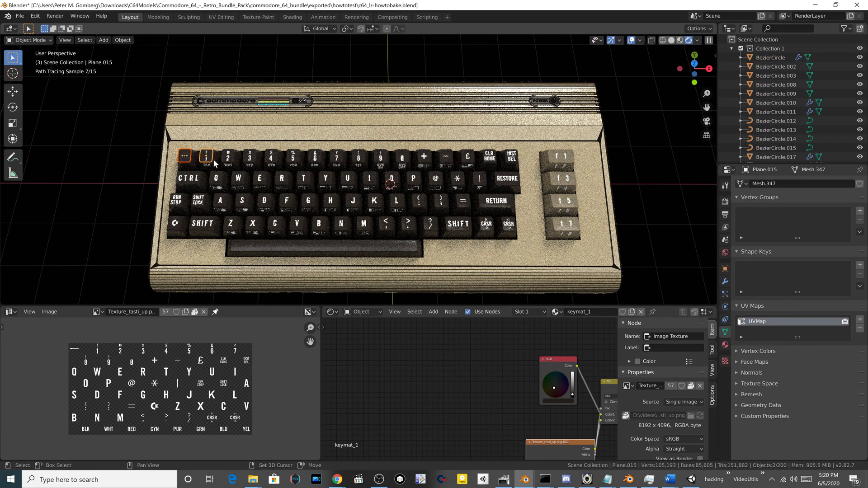
{"action": "left_click", "coordinate": [250, 159], "text": "shift"}
{"action": "left_click", "coordinate": [271, 159], "text": "shift"}
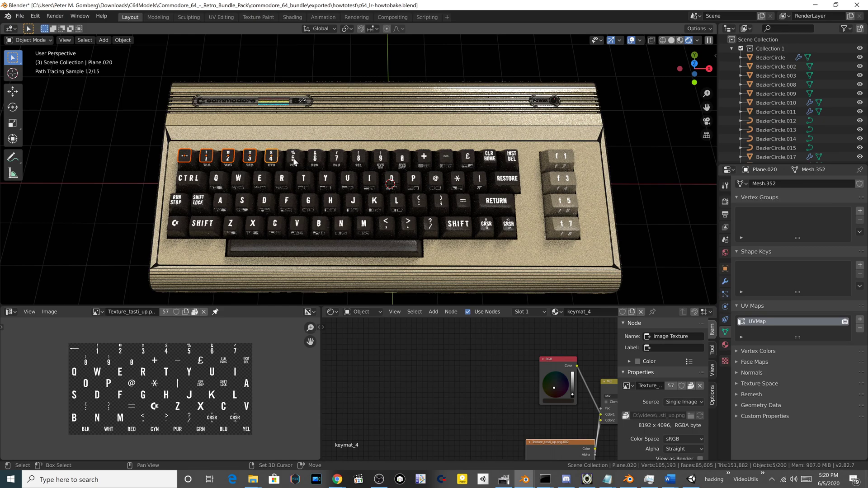
{"action": "left_click", "coordinate": [293, 158], "text": "shift"}
{"action": "left_click", "coordinate": [315, 158], "text": "shift"}
{"action": "left_click", "coordinate": [337, 158], "text": "shift"}
{"action": "left_click", "coordinate": [358, 161], "text": "shift"}
{"action": "left_click", "coordinate": [380, 159], "text": "shift"}
{"action": "left_click", "coordinate": [402, 158], "text": "shift"}
{"action": "left_click", "coordinate": [424, 158], "text": "shift"}
{"action": "left_click", "coordinate": [444, 158], "text": "shift"}
{"action": "left_click", "coordinate": [468, 158], "text": "shift"}
{"action": "left_click", "coordinate": [489, 158], "text": "shift"}
{"action": "left_click", "coordinate": [511, 160], "text": "shift"}
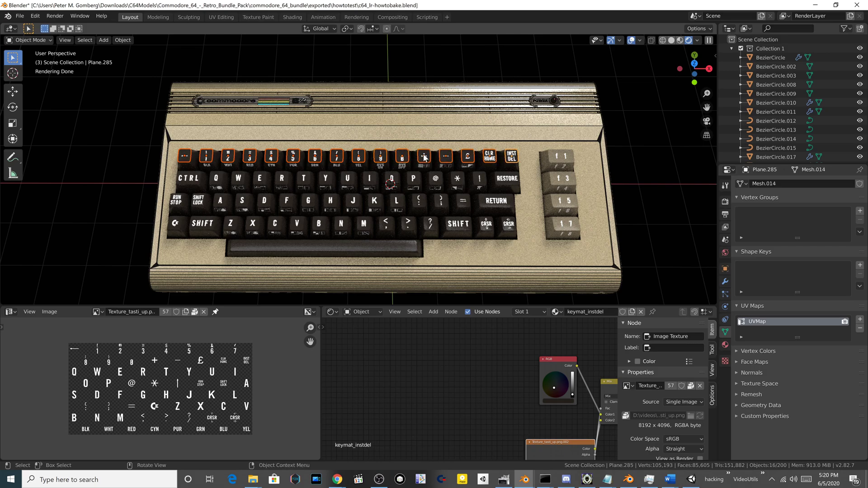
{"action": "right_click", "coordinate": [403, 157]}
{"action": "left_click", "coordinate": [403, 157]}
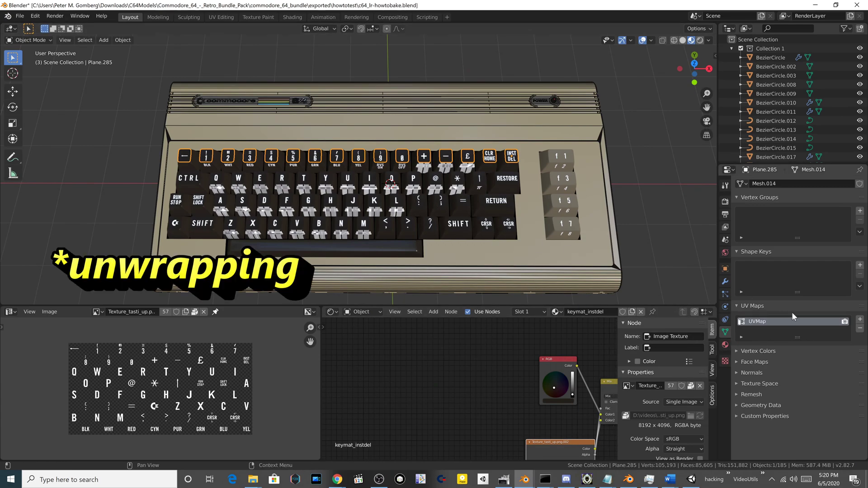
Step: Add a second UV map to the joined keys and create a 512 by 512 px image named bakedtoprow
{"action": "left_click", "coordinate": [860, 319]}
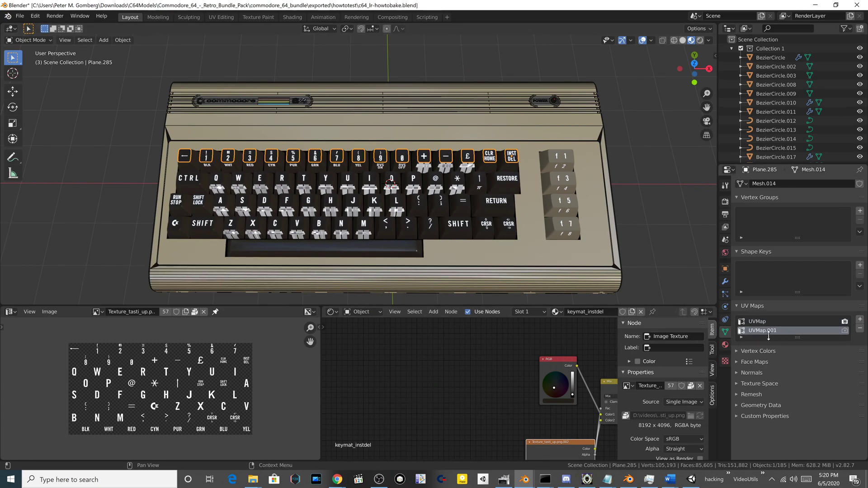
{"action": "left_click", "coordinate": [48, 313]}
{"action": "left_click", "coordinate": [58, 322]}
{"action": "left_click", "coordinate": [93, 313]}
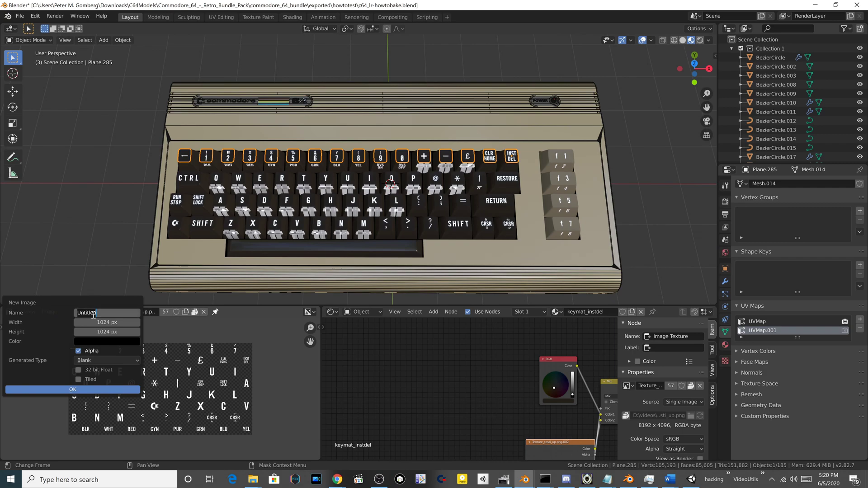
{"action": "type", "text": "bakedtoprow"}
{"action": "key", "text": "Tab"}
{"action": "type", "text": "512"}
{"action": "key", "text": "Tab"}
{"action": "type", "text": "512"}
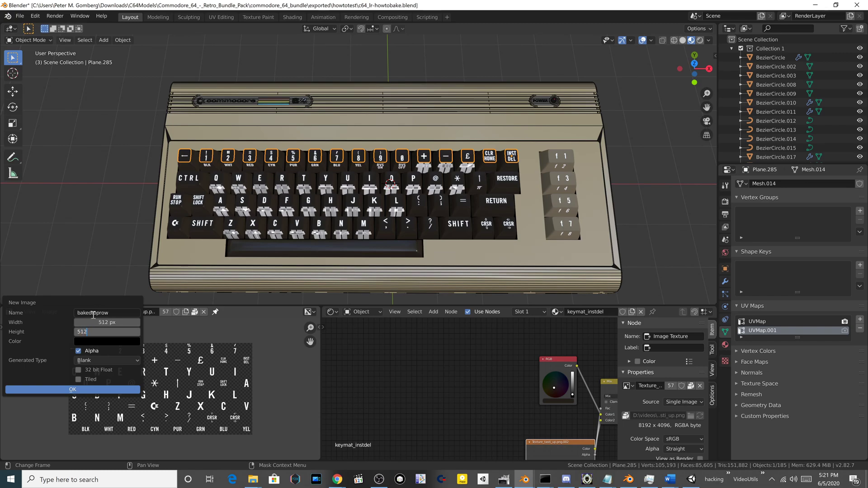
{"action": "key", "text": "Return"}
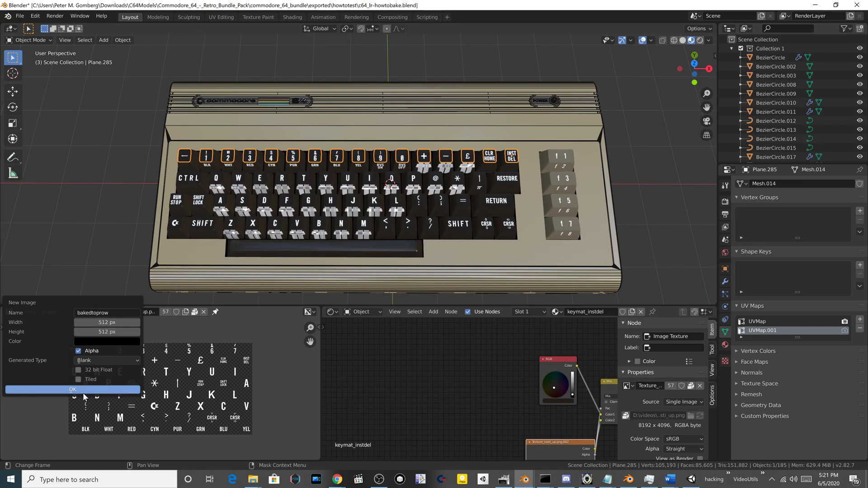
{"action": "left_click", "coordinate": [86, 387]}
{"action": "scroll", "coordinate": [159, 392], "scroll_direction": "up", "scroll_amount": 3}
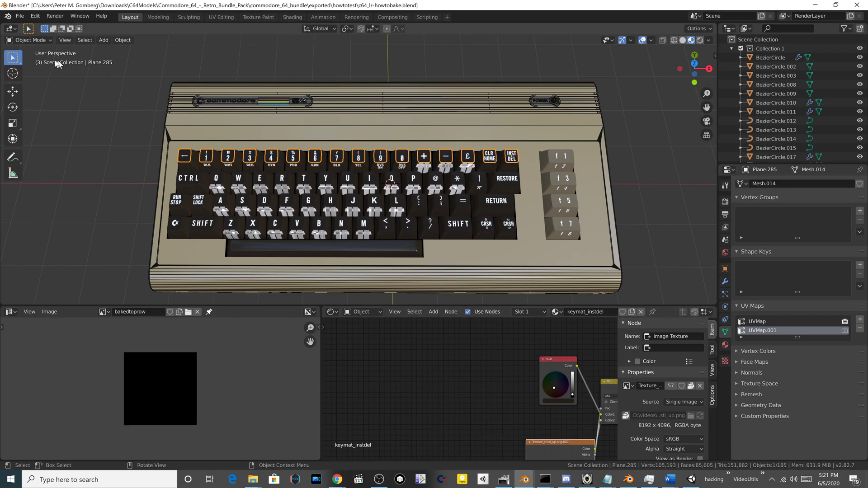
Step: Select all faces of the joined top row in Edit Mode and unwrap them with the current Smart UV Project settings
{"action": "left_click", "coordinate": [45, 40]}
{"action": "left_click", "coordinate": [45, 62]}
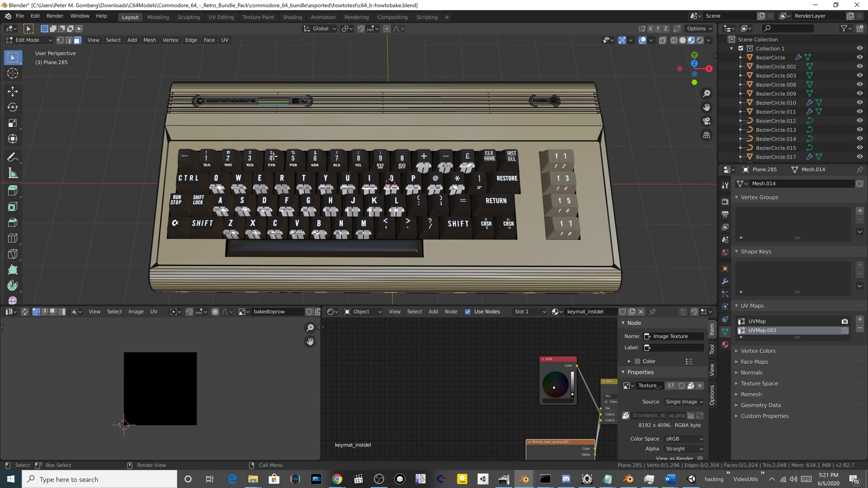
{"action": "key", "text": "a"}
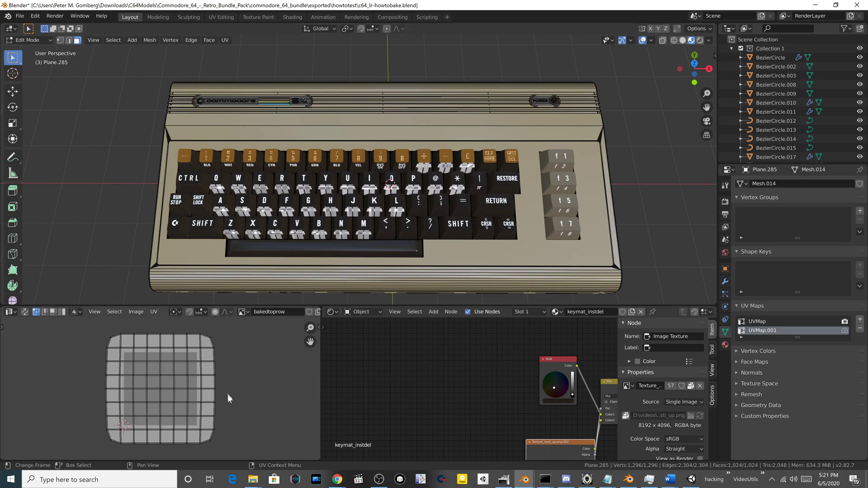
{"action": "key", "text": "a"}
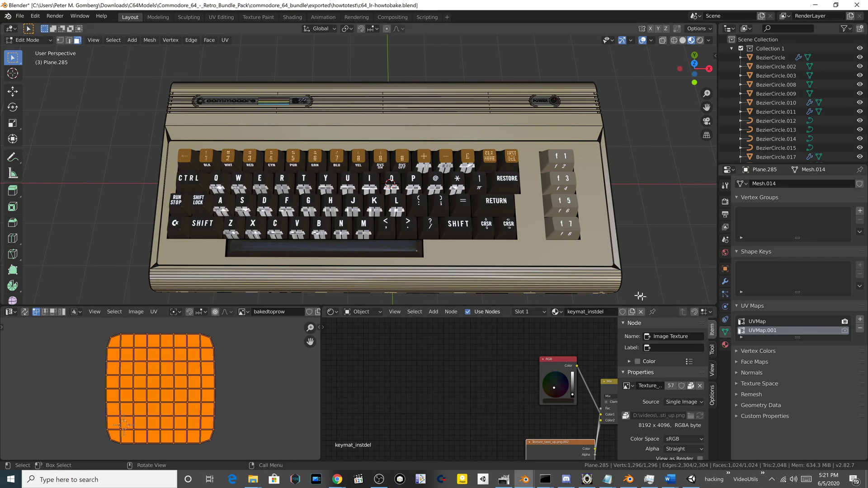
{"action": "right_click", "coordinate": [333, 158]}
{"action": "mouse_move", "coordinate": [332, 157]}
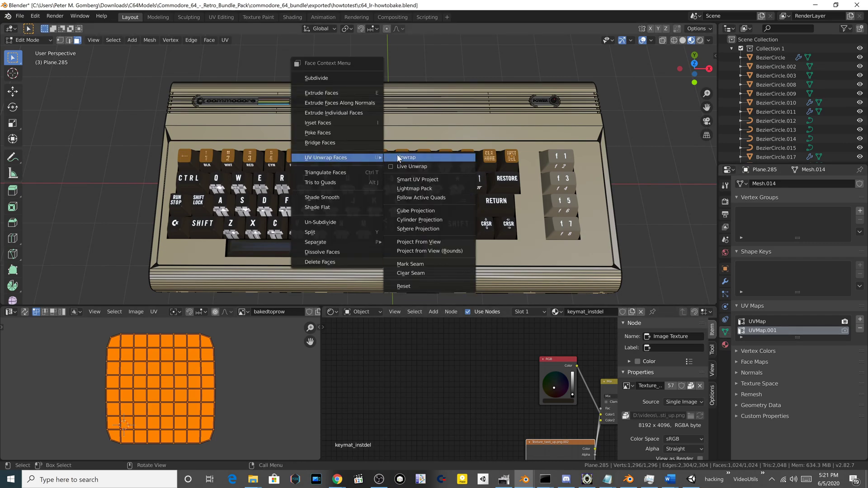
{"action": "left_click", "coordinate": [432, 180]}
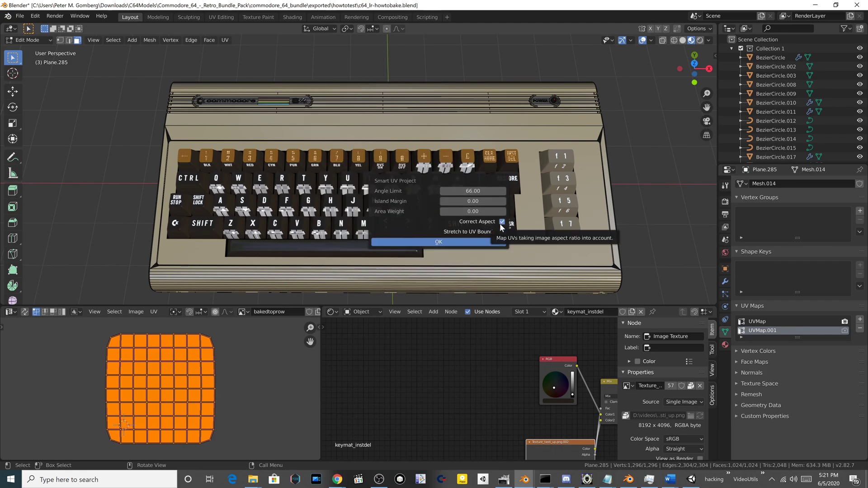
{"action": "left_click", "coordinate": [447, 243]}
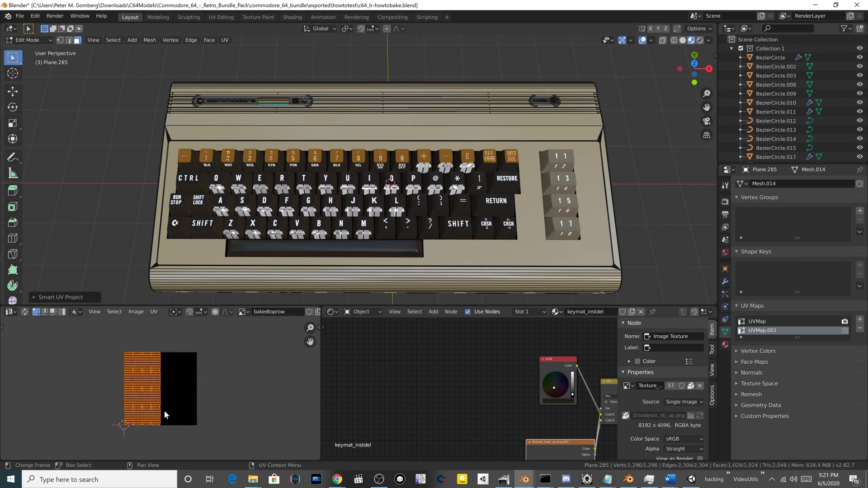
Step: Unwrap the top row again with Smart UV Project, Correct Aspect off and Island Margin 3, and return to Object Mode
{"action": "right_click", "coordinate": [337, 160]}
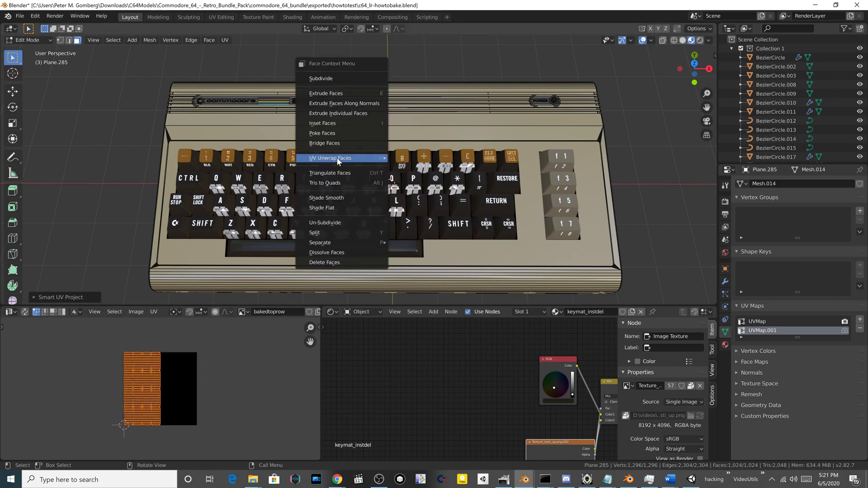
{"action": "mouse_move", "coordinate": [358, 157]}
{"action": "left_click", "coordinate": [425, 178]}
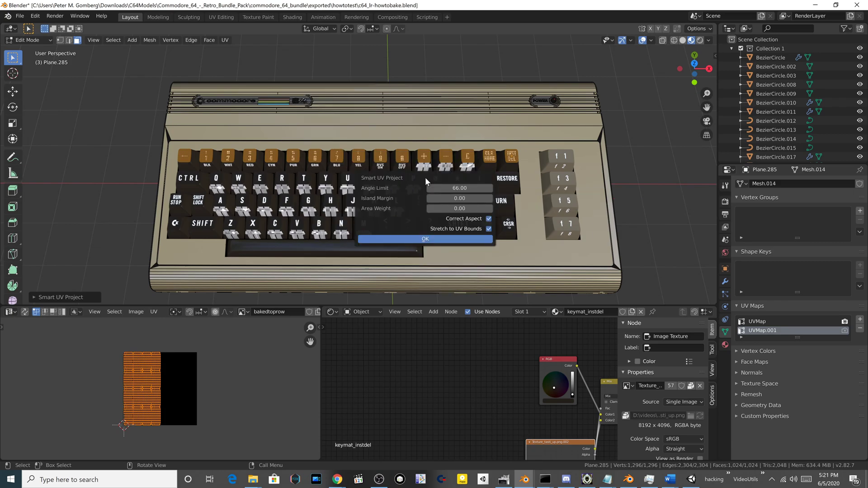
{"action": "left_click", "coordinate": [489, 219]}
{"action": "left_click", "coordinate": [462, 198]}
{"action": "type", "text": "3"}
{"action": "left_click", "coordinate": [437, 235]}
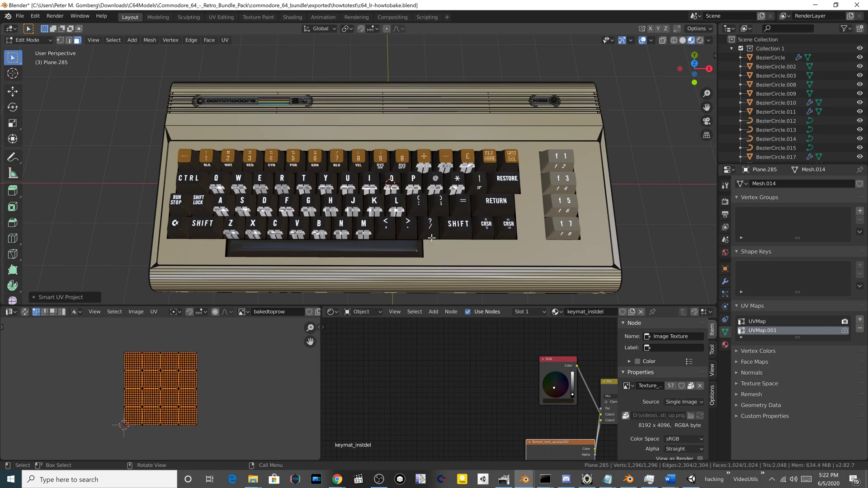
{"action": "scroll", "coordinate": [159, 397], "scroll_direction": "up", "scroll_amount": 4}
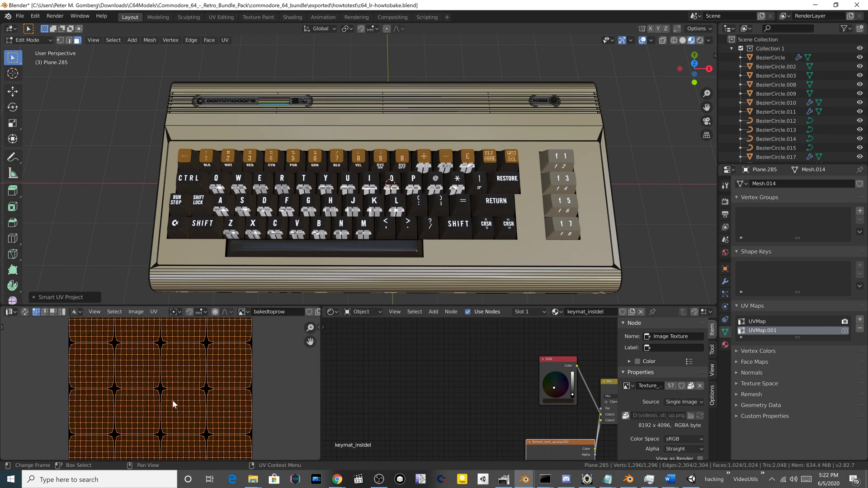
{"action": "scroll", "coordinate": [173, 404], "scroll_direction": "down", "scroll_amount": 3}
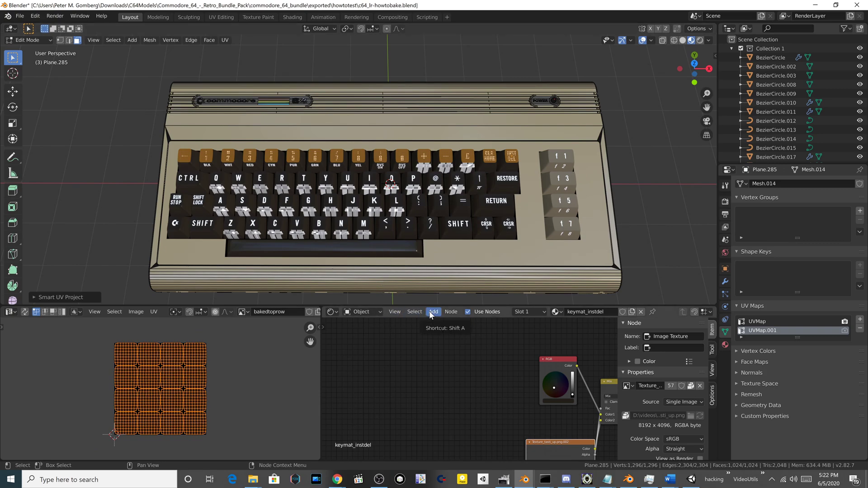
{"action": "key", "text": "Tab"}
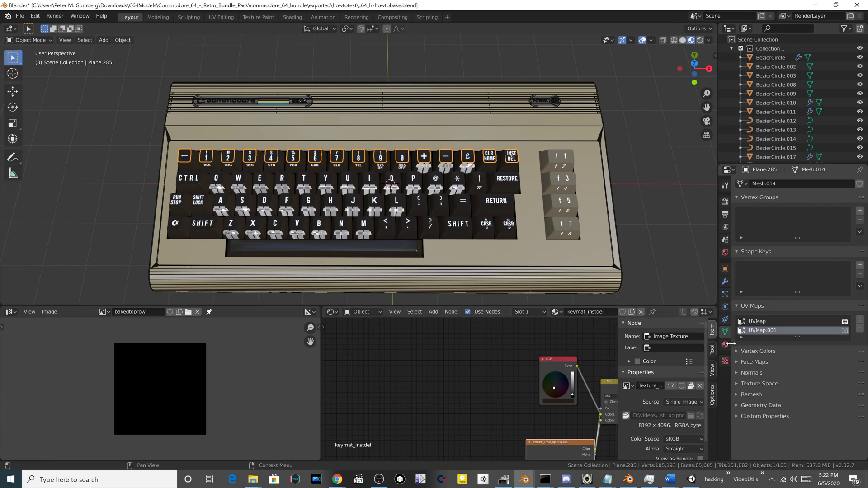
Step: Add an Image Texture node to the keymat_instdel material and assign the bakedtoprow image to it
{"action": "right_click", "coordinate": [371, 356]}
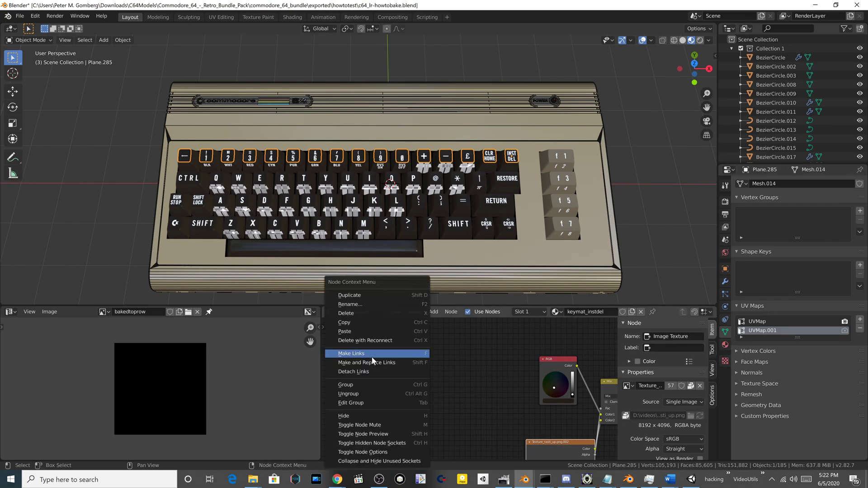
{"action": "left_click", "coordinate": [433, 311]}
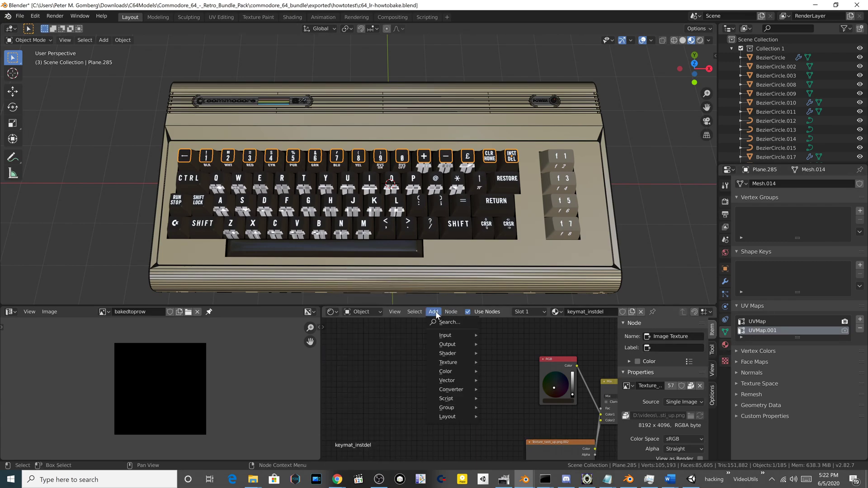
{"action": "mouse_move", "coordinate": [457, 363]}
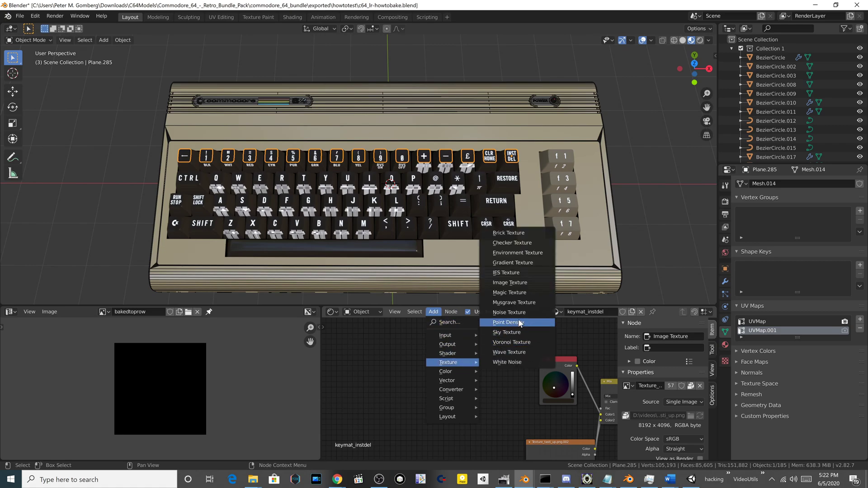
{"action": "left_click", "coordinate": [517, 288]}
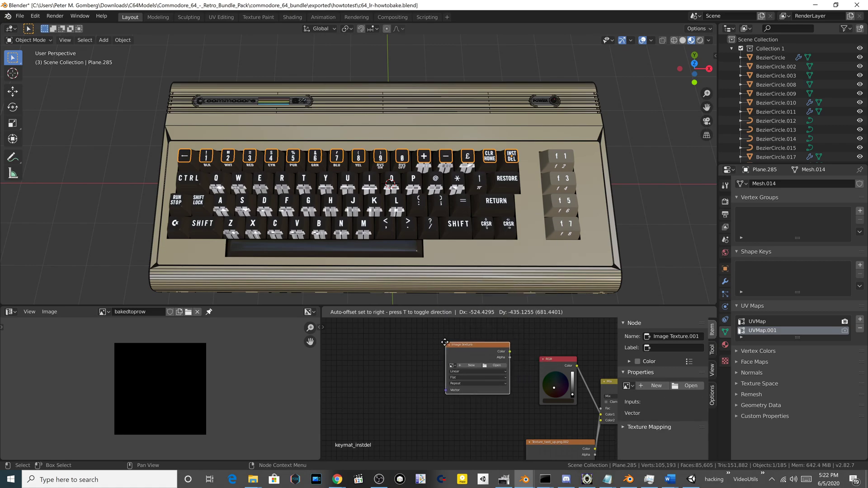
{"action": "left_click", "coordinate": [440, 369]}
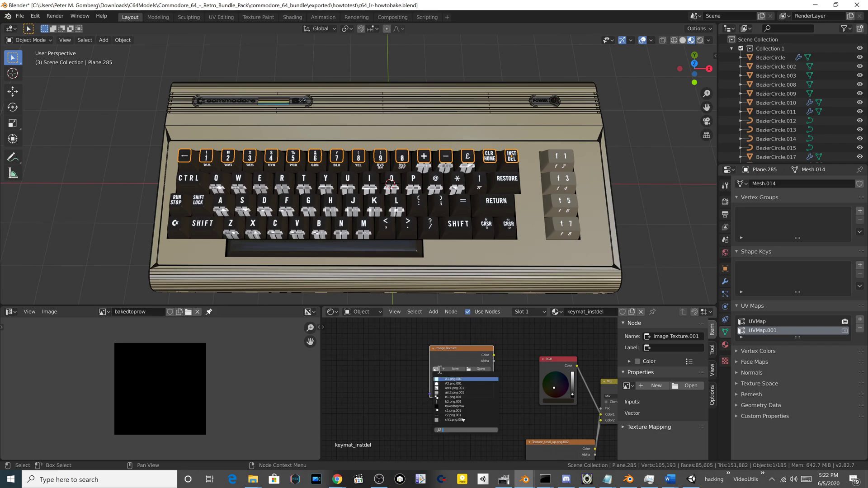
{"action": "left_click", "coordinate": [454, 406]}
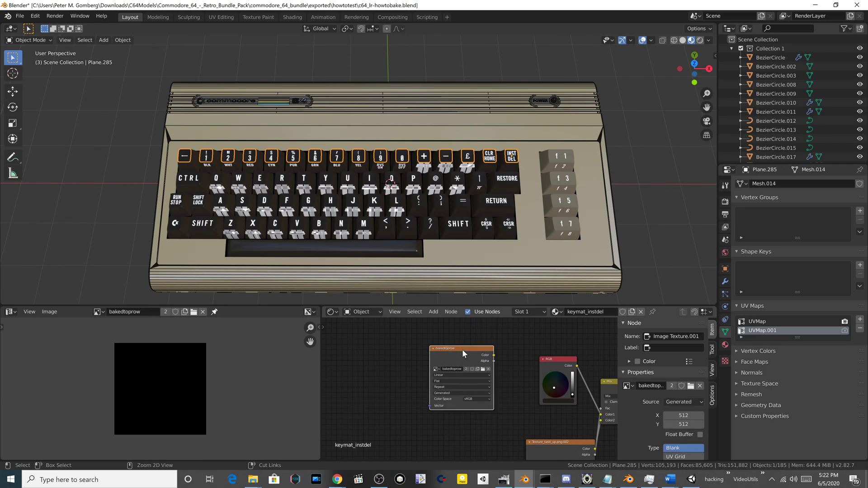
Step: Copy the bakedtoprow texture node from keymat_instdel into the keymat_1 through keymat_6 materials
{"action": "left_click", "coordinate": [725, 345]}
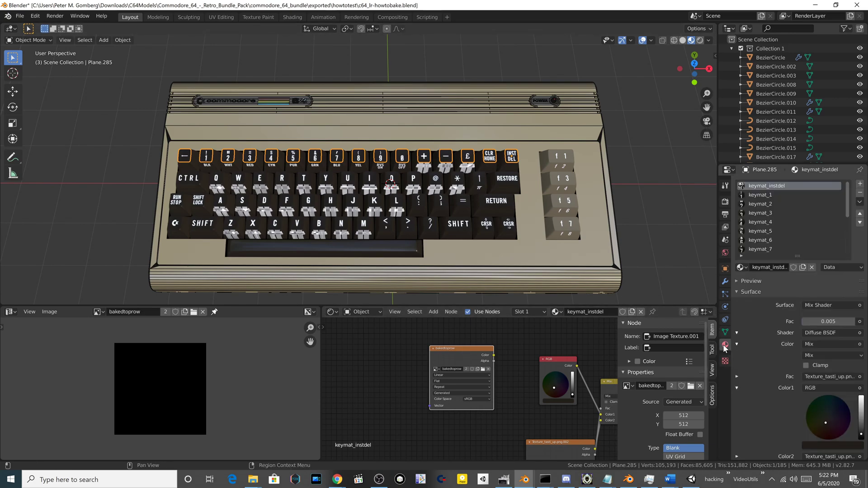
{"action": "left_click", "coordinate": [764, 195]}
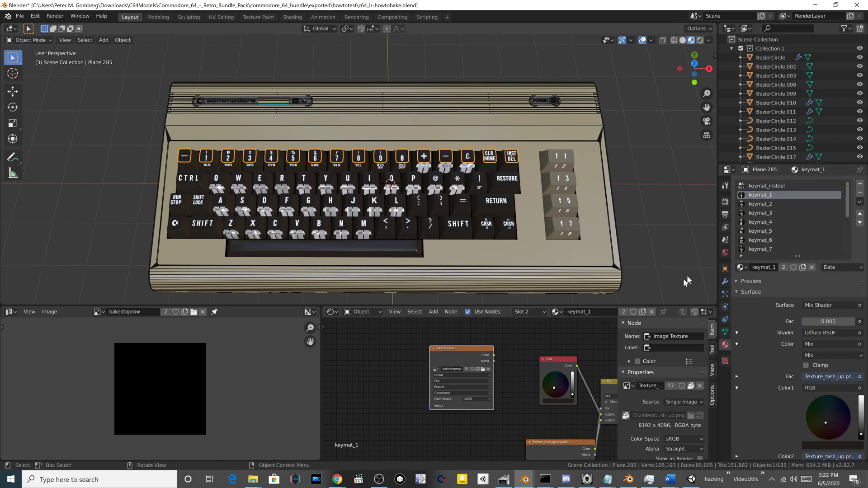
{"action": "left_click", "coordinate": [760, 204]}
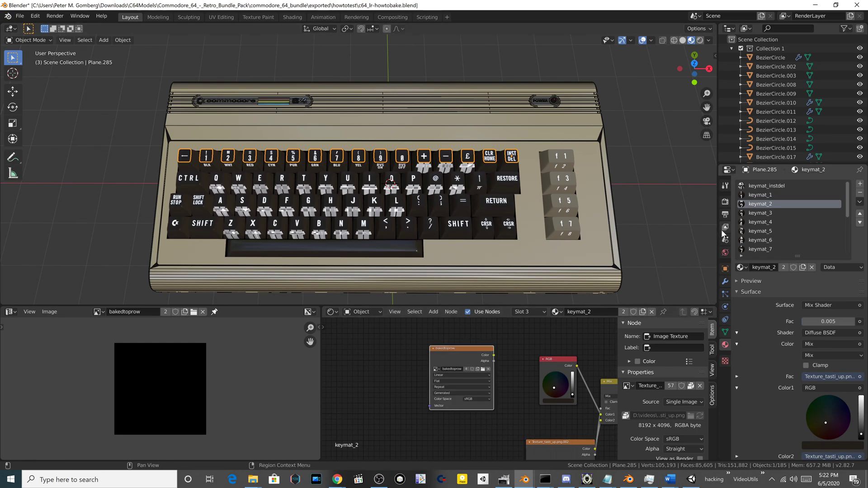
{"action": "left_click", "coordinate": [748, 213]}
{"action": "key", "text": "ctrl+v"}
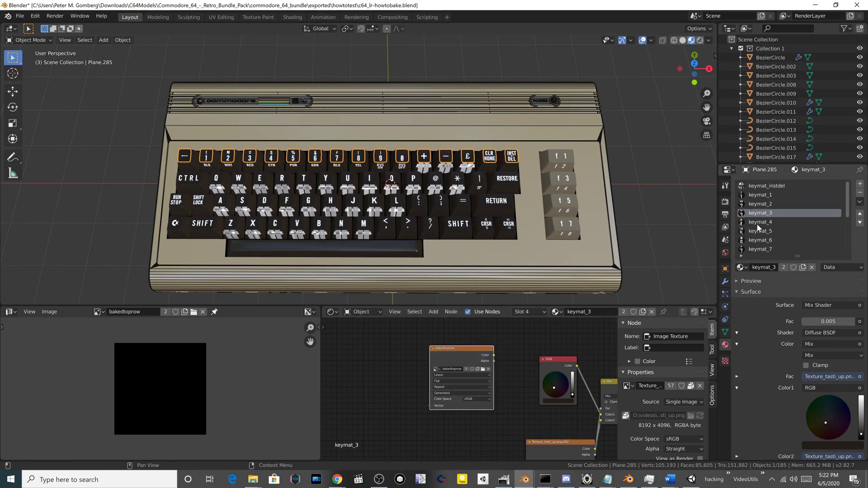
{"action": "left_click", "coordinate": [757, 225]}
{"action": "key", "text": "ctrl+v"}
{"action": "left_click", "coordinate": [750, 232]}
{"action": "key", "text": "ctrl+v"}
{"action": "left_click", "coordinate": [760, 240]}
{"action": "key", "text": "ctrl+v"}
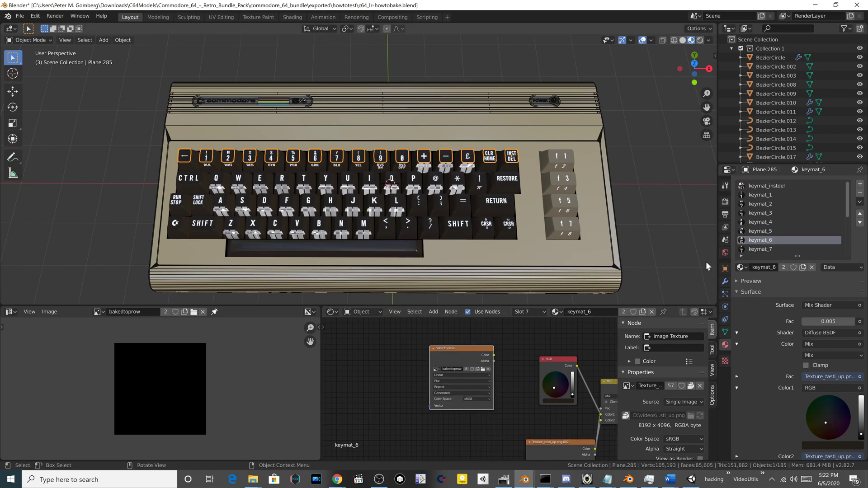
Step: Paste the copied bakedtoprow texture node into the keymat_7, keymat_8, keymat_9 and keymat_0 materials
{"action": "left_click", "coordinate": [760, 249]}
{"action": "key", "text": "ctrl+v"}
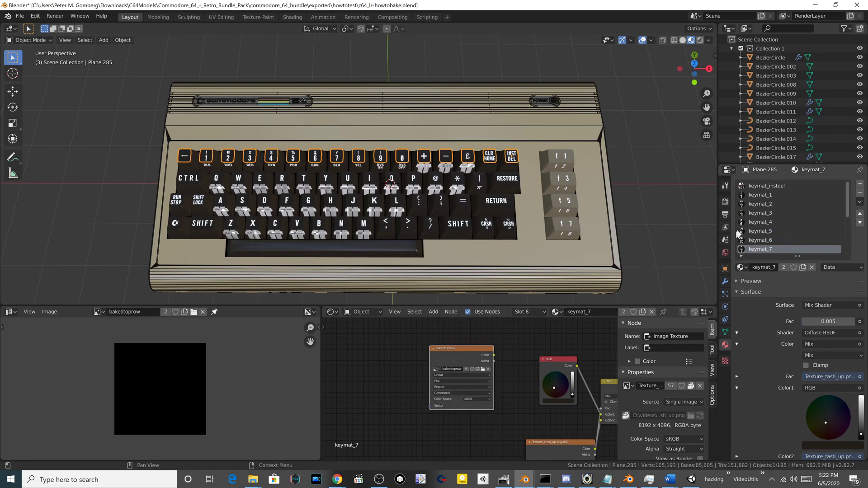
{"action": "scroll", "coordinate": [764, 215], "scroll_direction": "down", "scroll_amount": 4}
{"action": "left_click", "coordinate": [764, 222]}
{"action": "key", "text": "ctrl+v"}
{"action": "left_click", "coordinate": [760, 231]}
{"action": "key", "text": "ctrl+v"}
{"action": "left_click", "coordinate": [760, 240]}
{"action": "key", "text": "ctrl+v"}
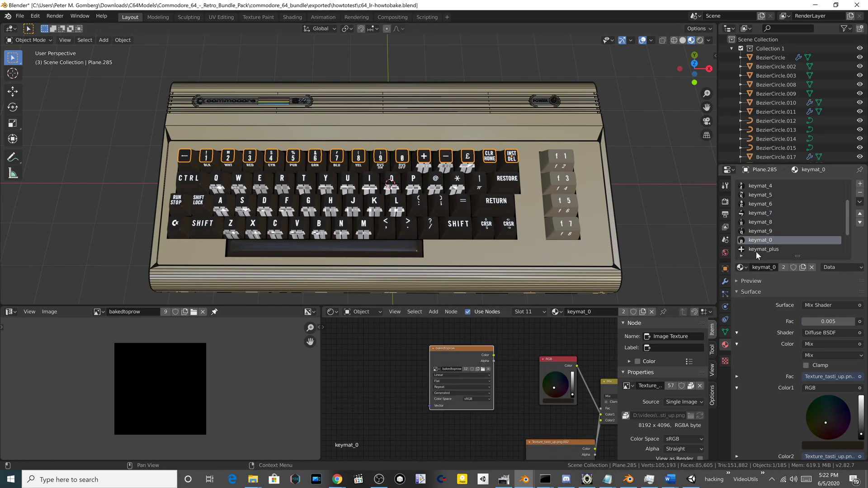
Step: Paste the bakedtoprow texture node into the keymat_plus, keymat_minus, keymat_sterl, keymat_clrhome and keymat_esc materials
{"action": "left_click", "coordinate": [763, 249]}
{"action": "key", "text": "ctrl+v"}
{"action": "scroll", "coordinate": [776, 219], "scroll_direction": "down", "scroll_amount": 3}
{"action": "scroll", "coordinate": [780, 214], "scroll_direction": "down", "scroll_amount": 1}
{"action": "left_click", "coordinate": [774, 222]}
{"action": "key", "text": "ctrl+v"}
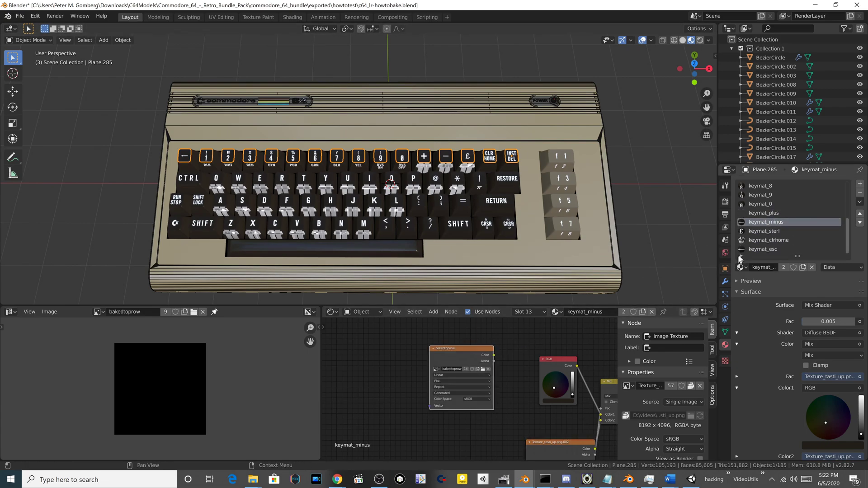
{"action": "left_click", "coordinate": [763, 233]}
{"action": "key", "text": "ctrl+v"}
{"action": "left_click", "coordinate": [764, 240]}
{"action": "key", "text": "ctrl+v"}
{"action": "left_click", "coordinate": [763, 250]}
{"action": "key", "text": "ctrl+v"}
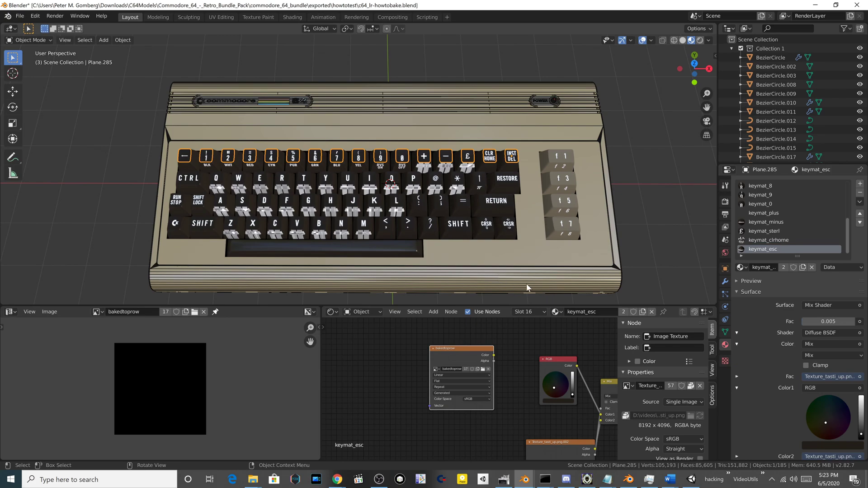
Step: Set the Cycles render sampling to 12
{"action": "left_click", "coordinate": [725, 201]}
{"action": "left_click", "coordinate": [808, 218]}
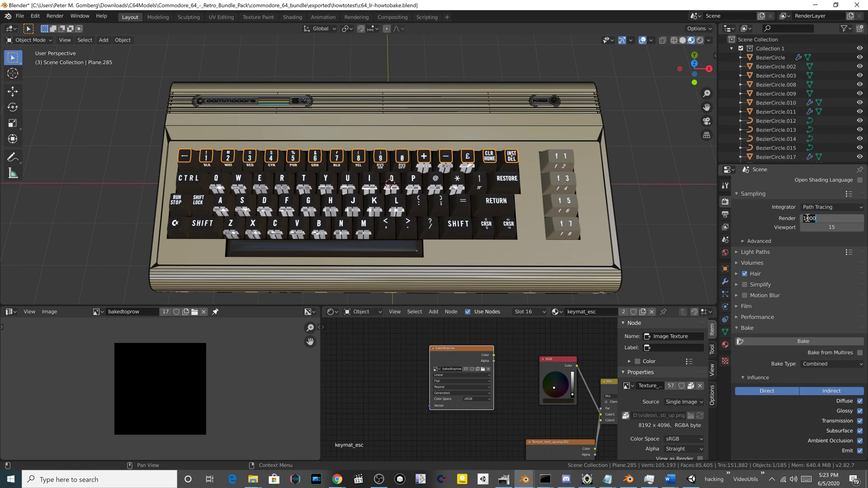
{"action": "type", "text": "12"}
{"action": "key", "text": "Return"}
Step: Set the bake type to Diffuse and bake the joined top row of keys
{"action": "left_click", "coordinate": [736, 328]}
{"action": "left_click", "coordinate": [736, 327]}
{"action": "left_click", "coordinate": [736, 329]}
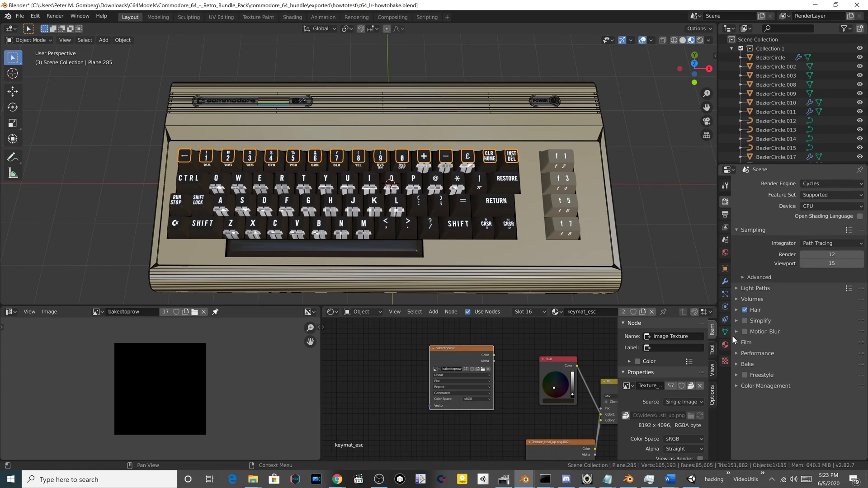
{"action": "left_click", "coordinate": [736, 363]}
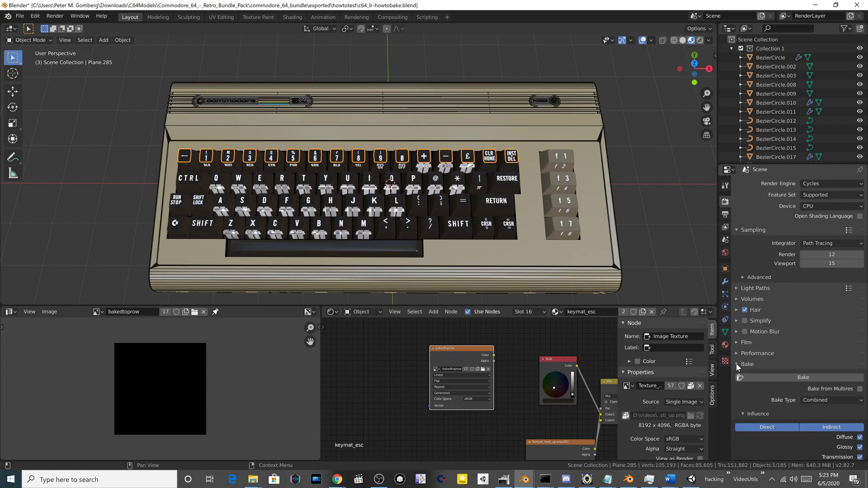
{"action": "left_click", "coordinate": [827, 401]}
{"action": "left_click", "coordinate": [821, 310]}
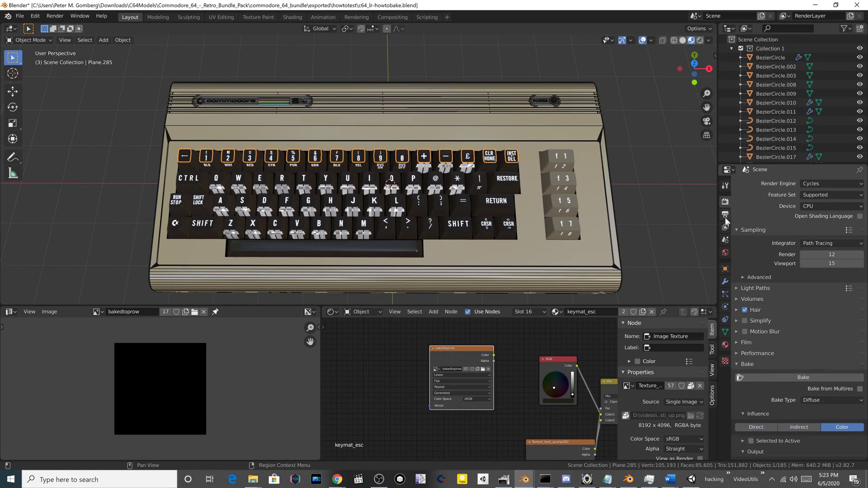
{"action": "left_click", "coordinate": [788, 377]}
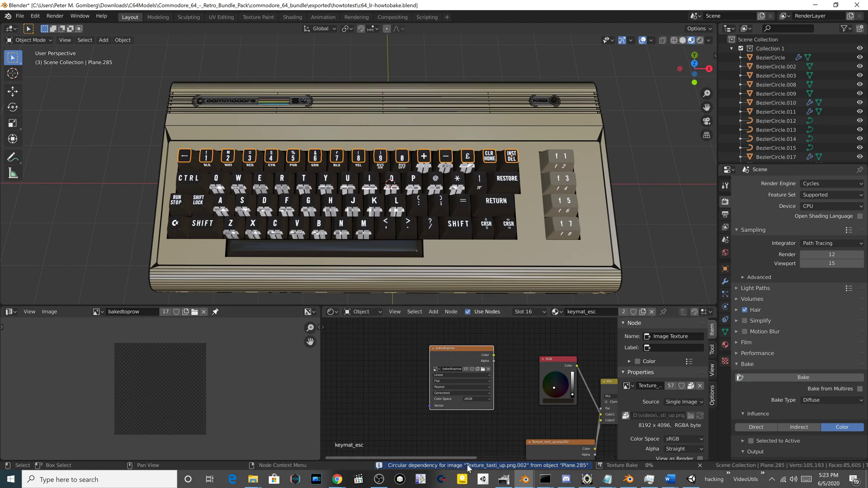
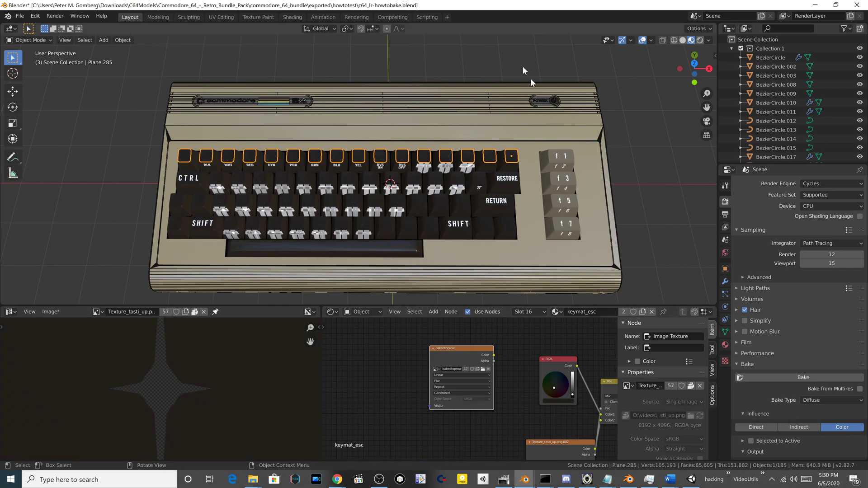
Step: Check which image node is active in the keymat_esc, keymat_clrhome, keymat_sterl, keymat_minus and keymat_plus materials
{"action": "middle_click_drag", "start_coordinate": [334, 193], "coordinate": [199, 226]}
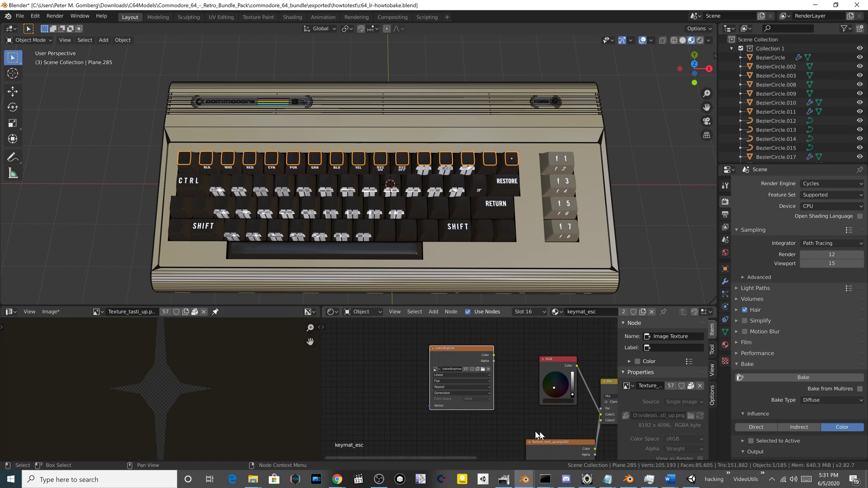
{"action": "middle_click_drag", "start_coordinate": [507, 371], "coordinate": [463, 369]}
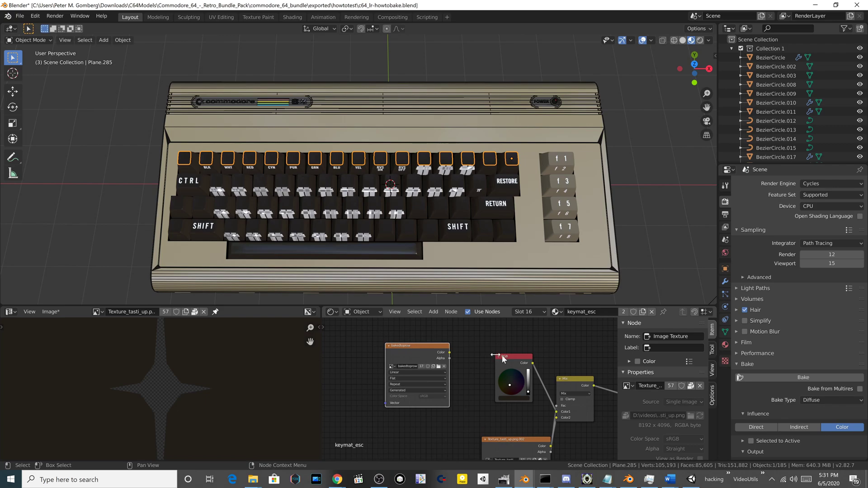
{"action": "left_click", "coordinate": [712, 346]}
{"action": "left_click", "coordinate": [713, 331]}
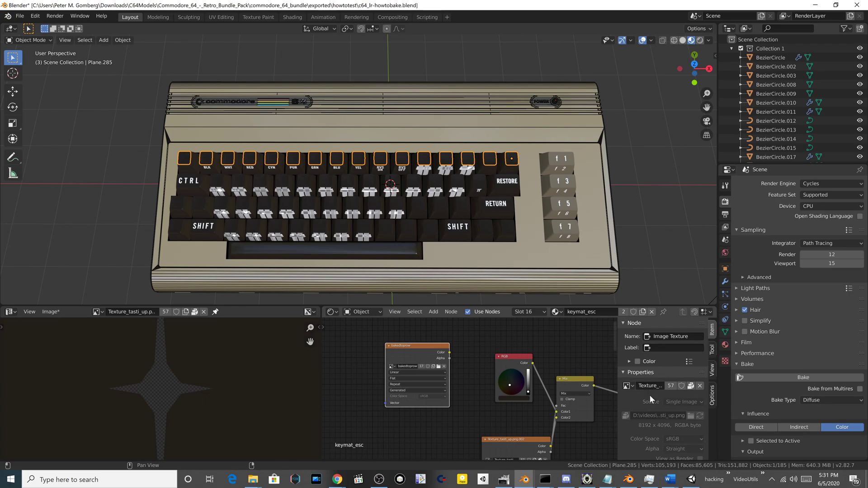
{"action": "left_click", "coordinate": [416, 347]}
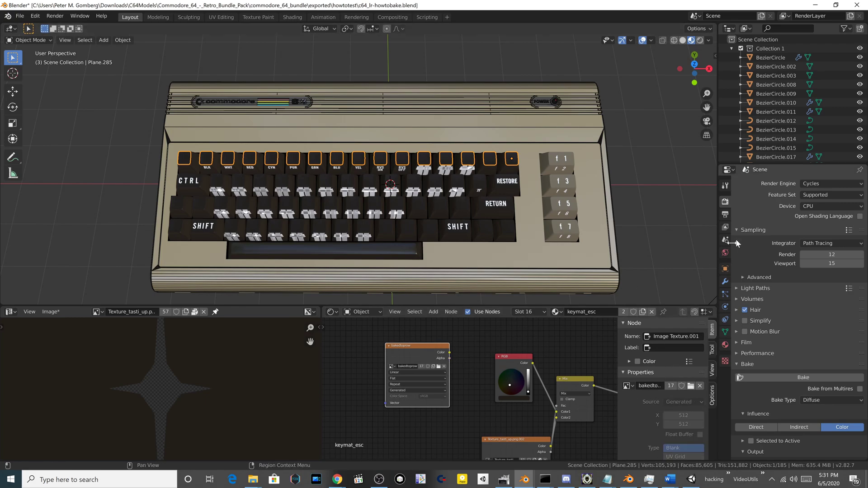
{"action": "left_click", "coordinate": [725, 345]}
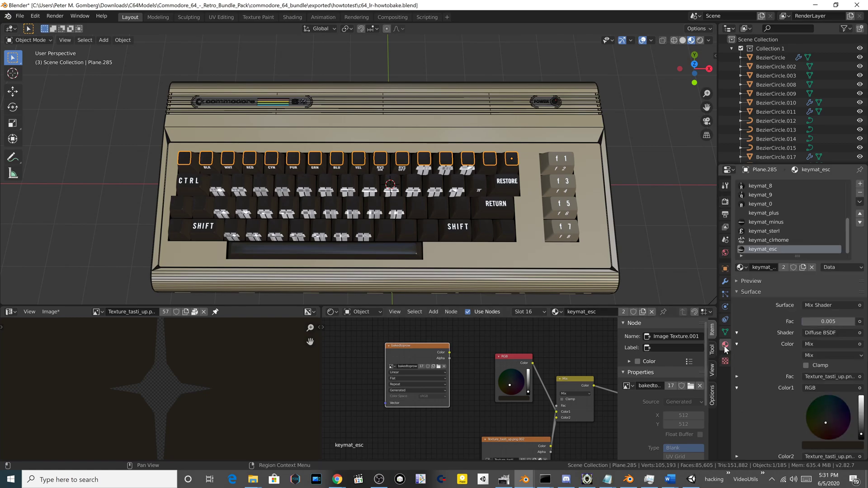
{"action": "left_click", "coordinate": [769, 240]}
{"action": "left_click", "coordinate": [420, 348]}
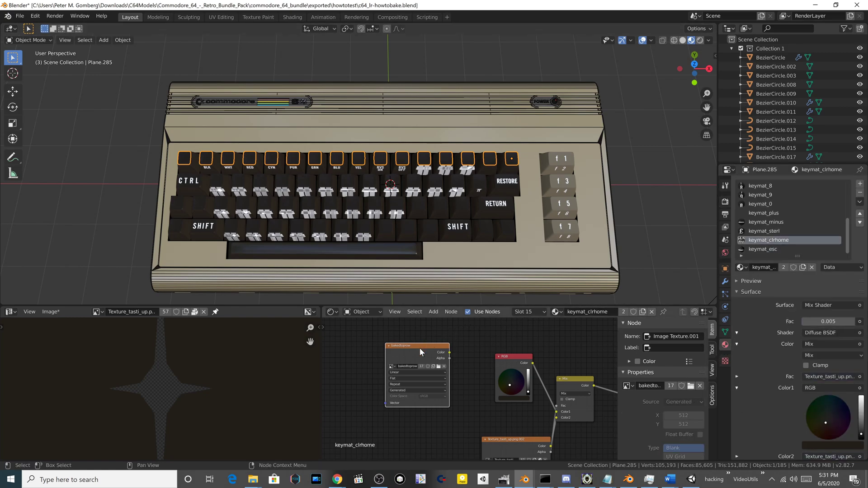
{"action": "left_click", "coordinate": [764, 231]}
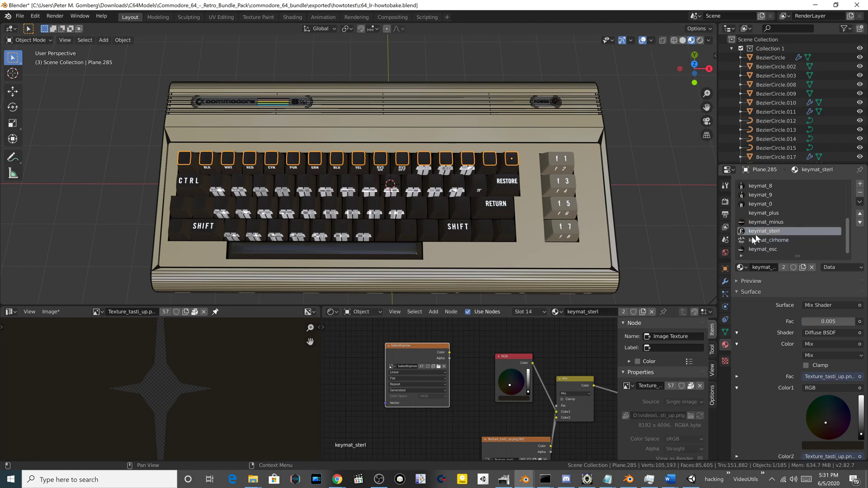
{"action": "left_click", "coordinate": [765, 222]}
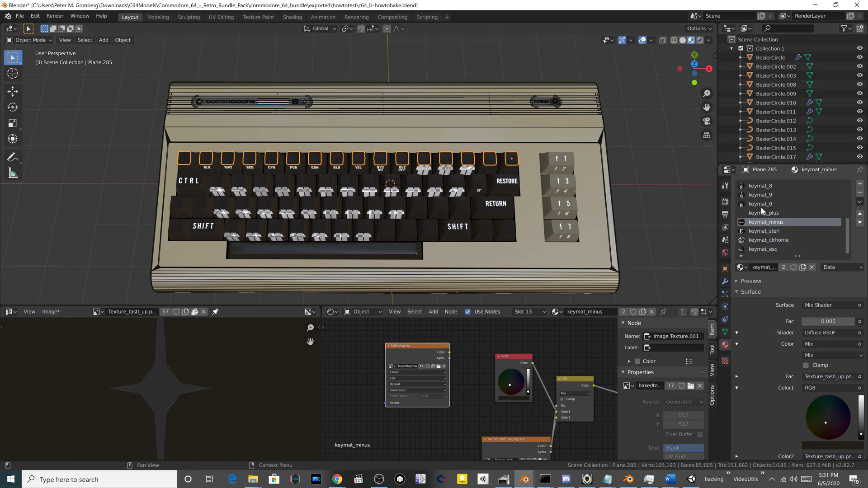
{"action": "left_click", "coordinate": [764, 213]}
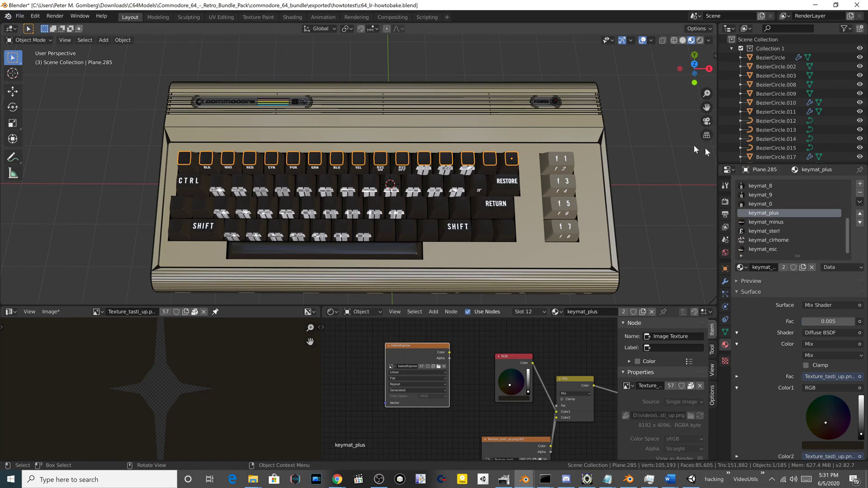
Step: Switch the Cycles render device to GPU Compute
{"action": "left_click", "coordinate": [725, 201]}
{"action": "left_click", "coordinate": [832, 206]}
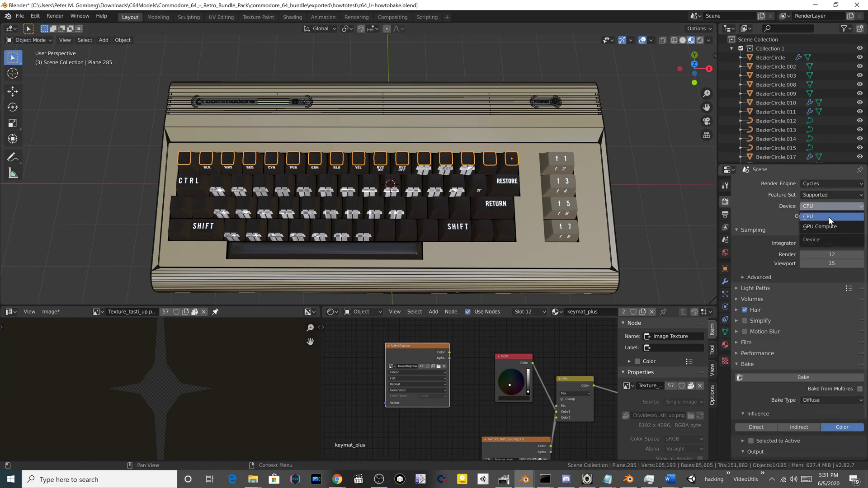
{"action": "left_click", "coordinate": [830, 228]}
Step: Revert the Blender file to its last saved version
{"action": "left_click", "coordinate": [20, 16]}
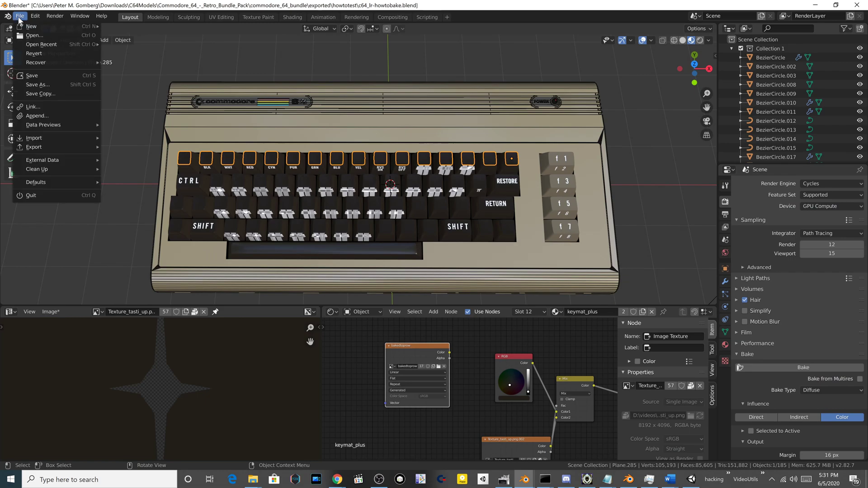
{"action": "left_click", "coordinate": [40, 55]}
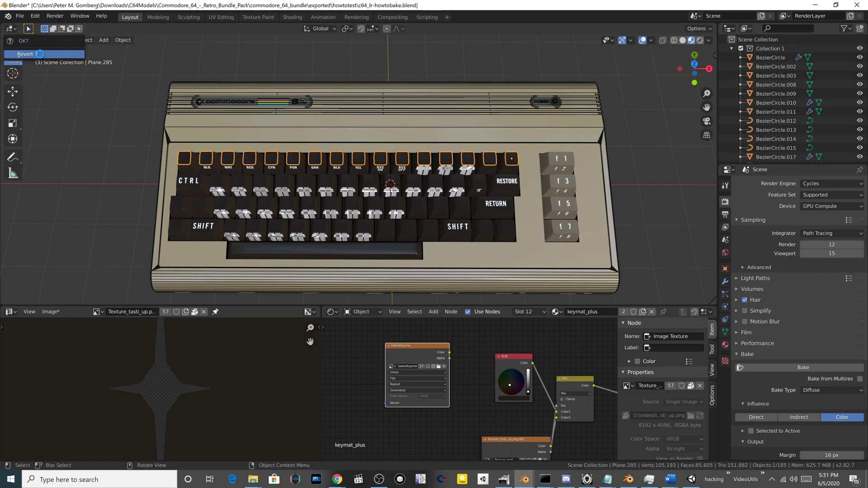
{"action": "left_click", "coordinate": [40, 54]}
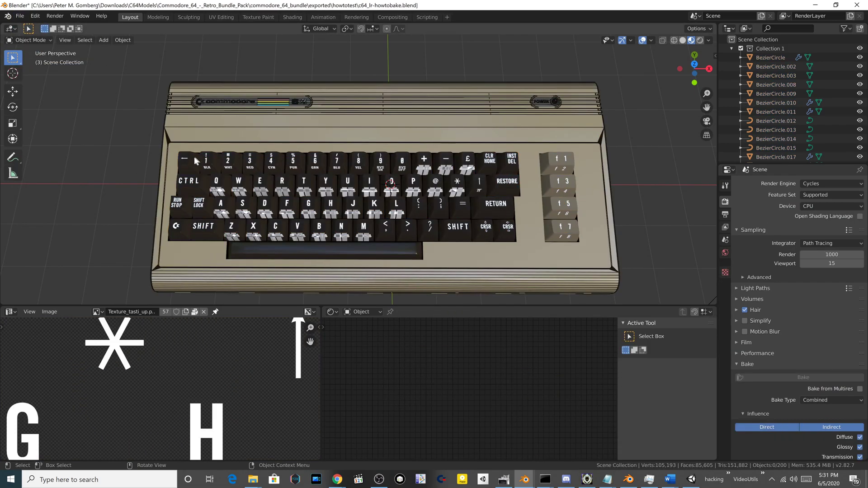
Step: Select all sixteen top-row keys, from the left arrow to INST DEL, and join them into one object
{"action": "left_click", "coordinate": [184, 159]}
{"action": "left_click", "coordinate": [206, 159], "text": "shift"}
{"action": "left_click", "coordinate": [228, 159], "text": "shift"}
{"action": "left_click", "coordinate": [250, 159], "text": "shift"}
{"action": "left_click", "coordinate": [271, 159], "text": "shift"}
{"action": "left_click", "coordinate": [293, 160], "text": "shift"}
{"action": "left_click", "coordinate": [316, 161], "text": "shift"}
{"action": "left_click", "coordinate": [337, 160], "text": "shift"}
{"action": "left_click", "coordinate": [359, 160], "text": "shift"}
{"action": "left_click", "coordinate": [381, 160], "text": "shift"}
{"action": "left_click", "coordinate": [402, 161], "text": "shift"}
{"action": "left_click", "coordinate": [424, 160], "text": "shift"}
{"action": "left_click", "coordinate": [447, 161], "text": "shift"}
{"action": "left_click", "coordinate": [469, 160], "text": "shift"}
{"action": "left_click", "coordinate": [490, 160], "text": "shift"}
{"action": "left_click", "coordinate": [512, 160], "text": "shift"}
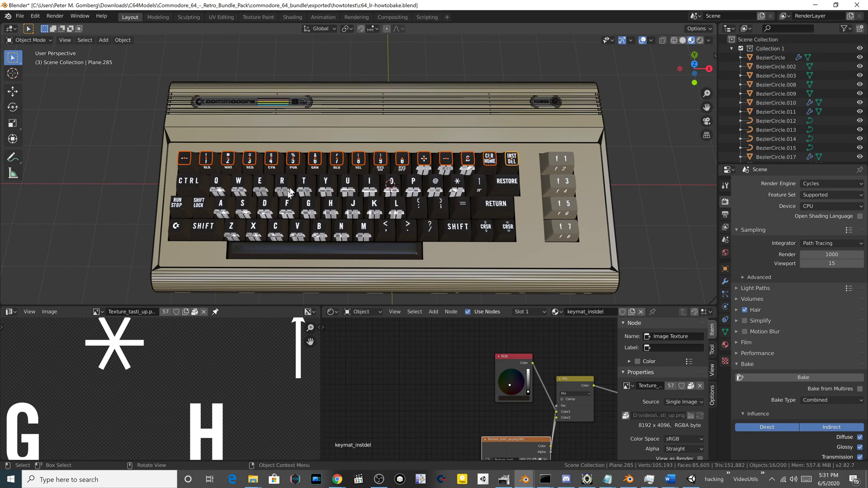
{"action": "right_click", "coordinate": [253, 159]}
{"action": "left_click", "coordinate": [254, 160]}
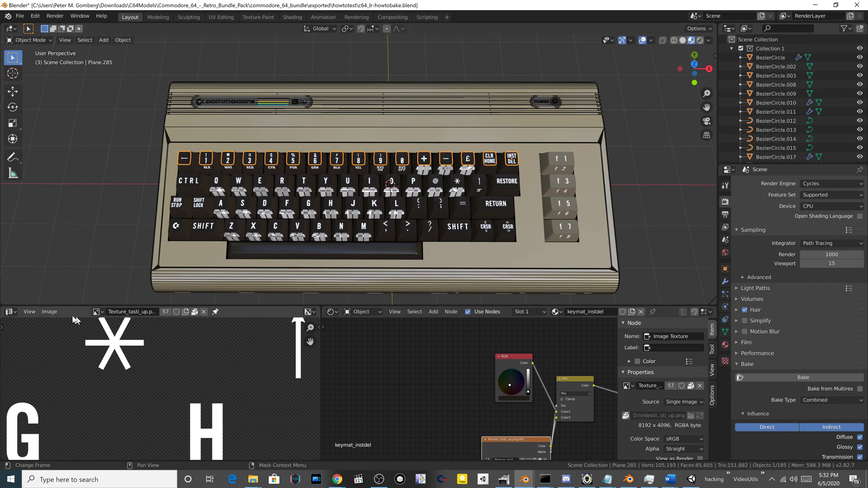
Step: Create a new blank image named bakedtoprow, 512 by 512 px, with Alpha off
{"action": "left_click", "coordinate": [49, 312]}
{"action": "left_click", "coordinate": [53, 321]}
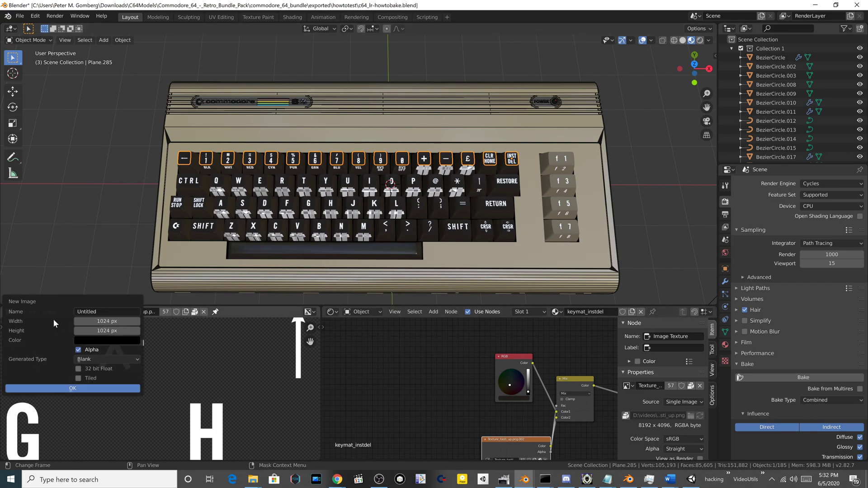
{"action": "left_click", "coordinate": [90, 312]}
{"action": "type", "text": "bakedtop"}
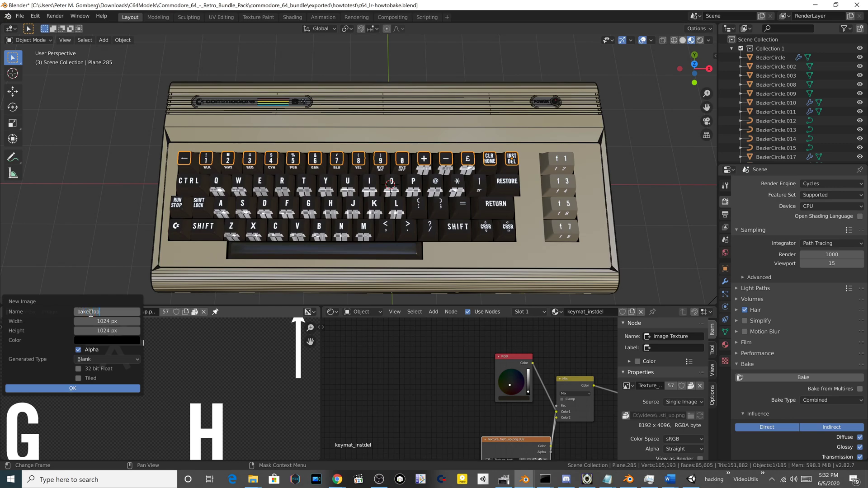
{"action": "type", "text": "row"}
{"action": "key", "text": "Tab"}
{"action": "type", "text": "512"}
{"action": "key", "text": "Tab"}
{"action": "type", "text": "51"}
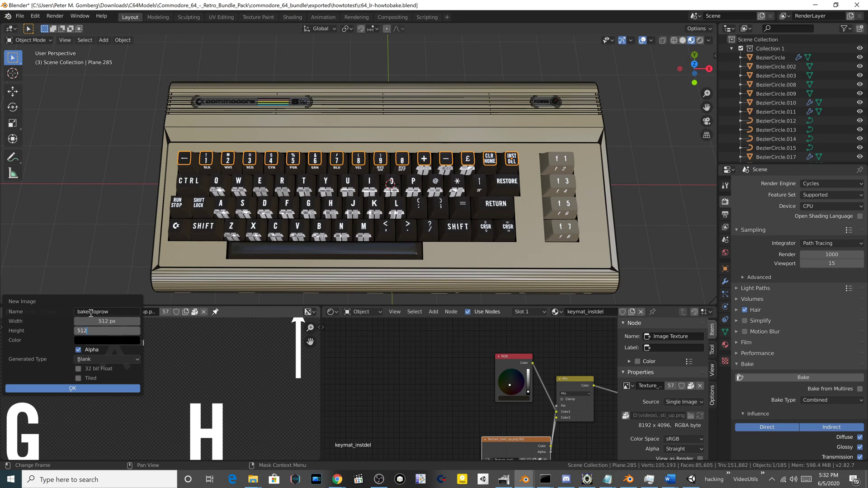
{"action": "left_click", "coordinate": [78, 350]}
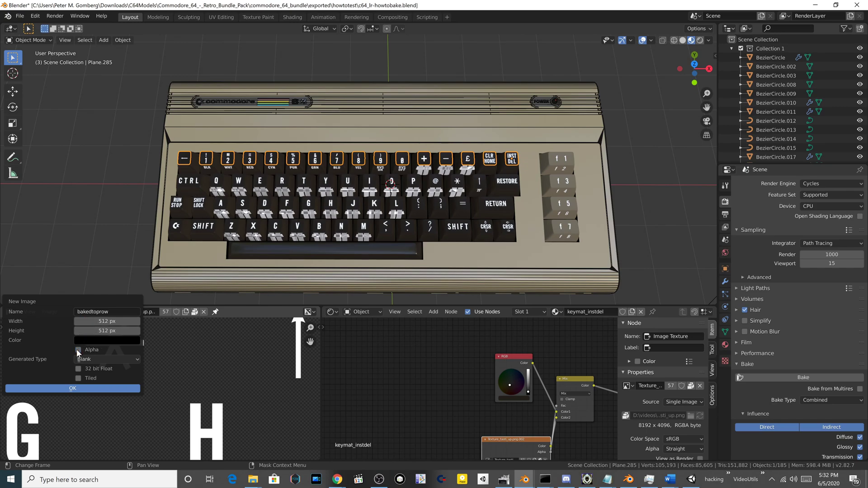
{"action": "left_click", "coordinate": [72, 388]}
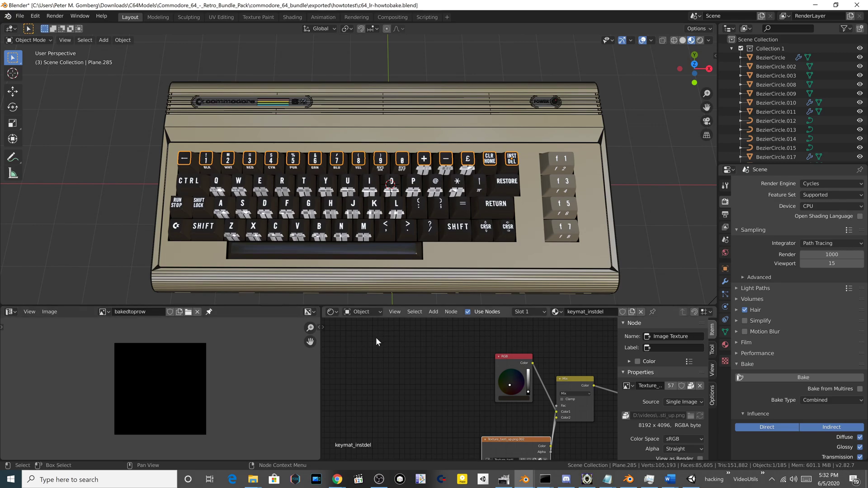
Step: Add a second UV map to the joined top row and select all its faces and UVs in Edit Mode
{"action": "left_click", "coordinate": [724, 333]}
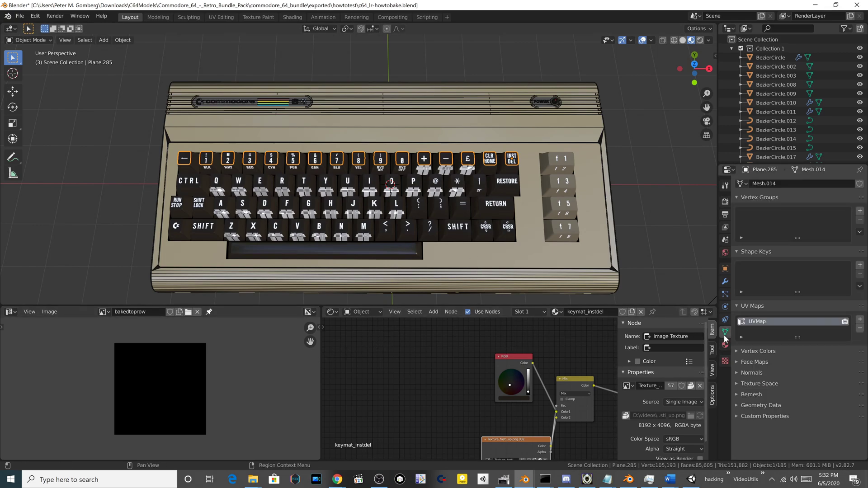
{"action": "left_click", "coordinate": [861, 320]}
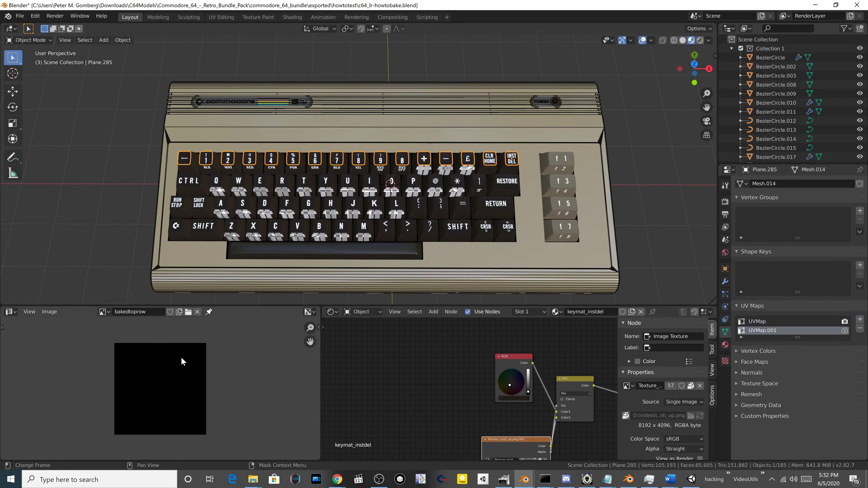
{"action": "key", "text": "Tab"}
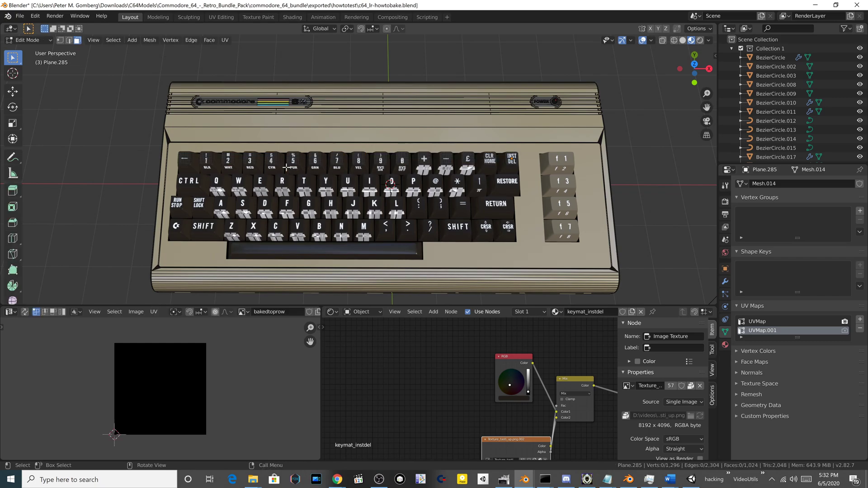
{"action": "key", "text": "a"}
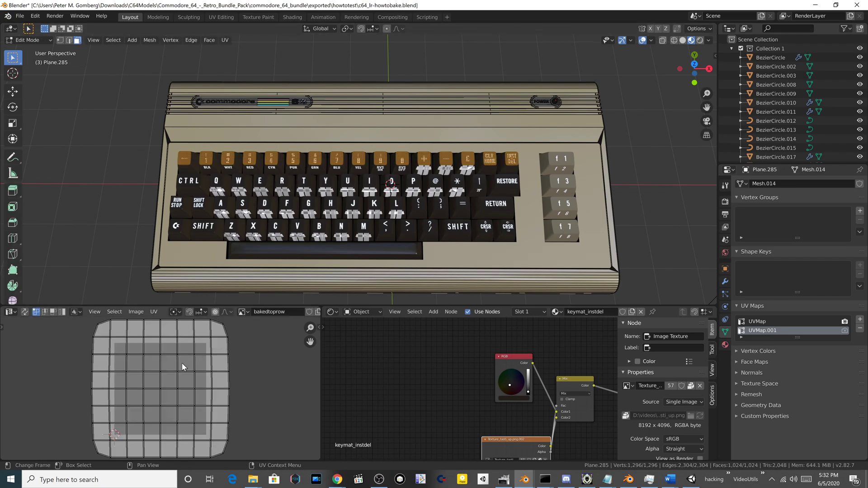
{"action": "key", "text": "a"}
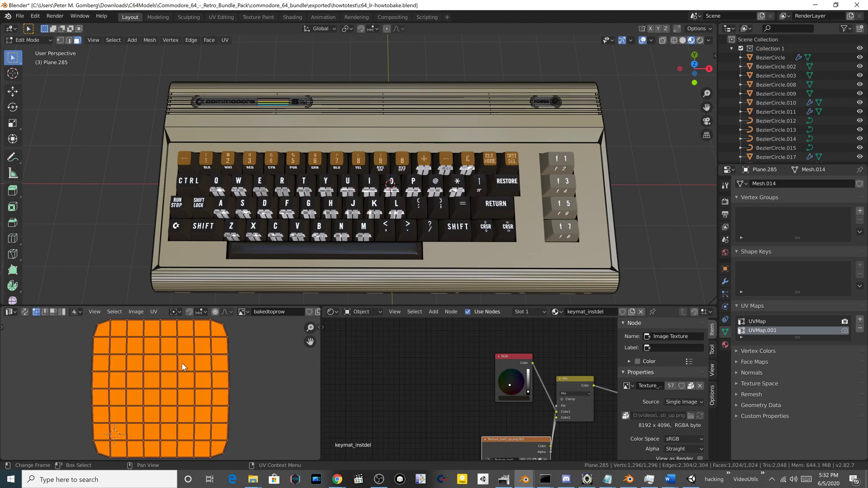
Step: Unwrap all faces of the joined top row with Smart UV Project, using an island margin of 0.03
{"action": "right_click", "coordinate": [275, 159]}
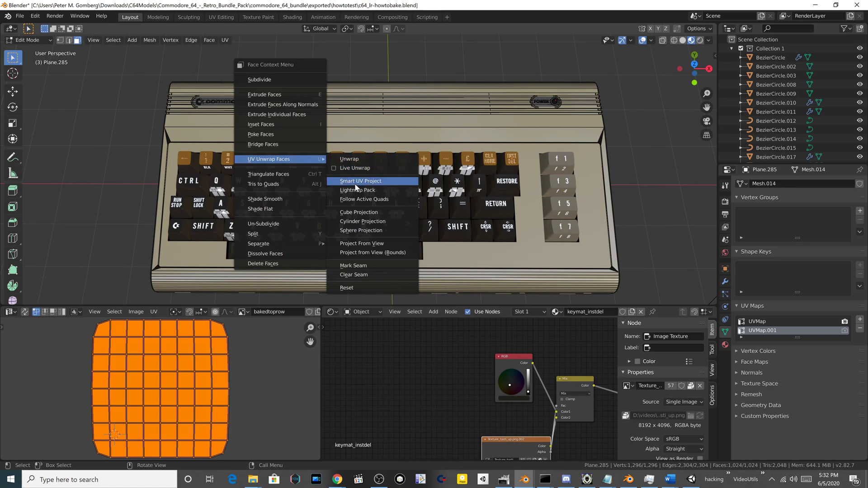
{"action": "right_click", "coordinate": [211, 322]}
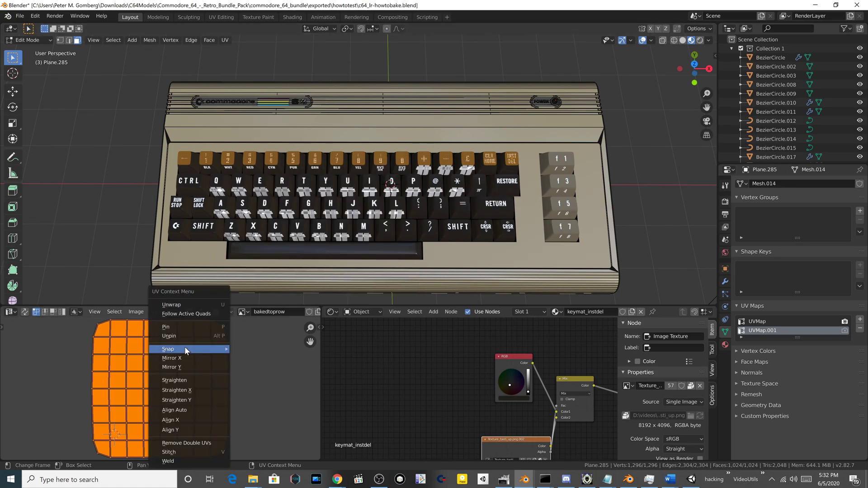
{"action": "left_click", "coordinate": [200, 305]}
{"action": "right_click", "coordinate": [294, 161]}
{"action": "mouse_move", "coordinate": [294, 162]}
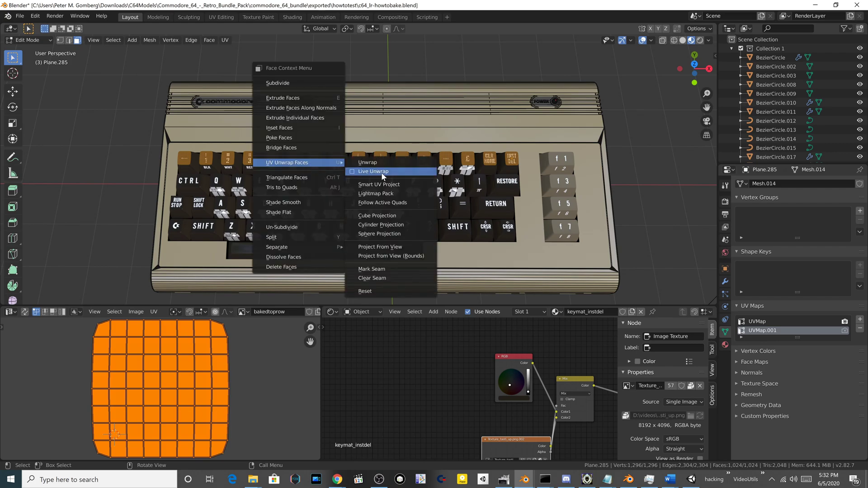
{"action": "left_click", "coordinate": [400, 184]}
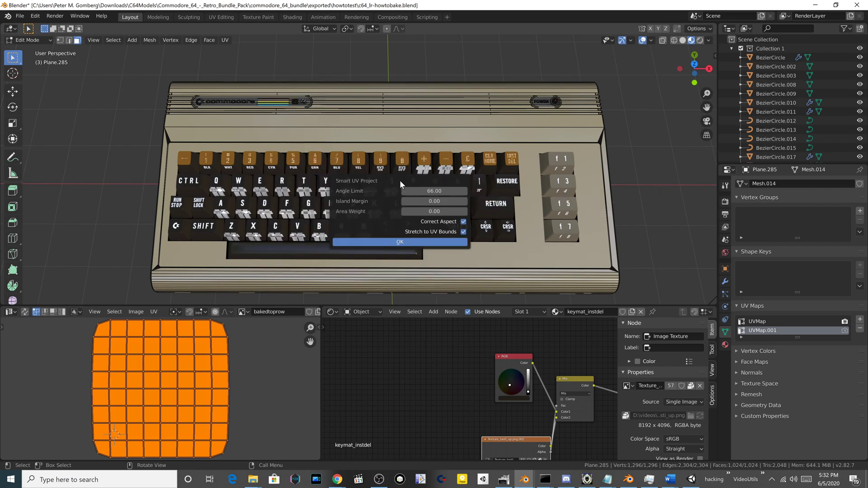
{"action": "left_click", "coordinate": [446, 200]}
{"action": "key", "text": "BackSpace"}
{"action": "left_click", "coordinate": [417, 244]}
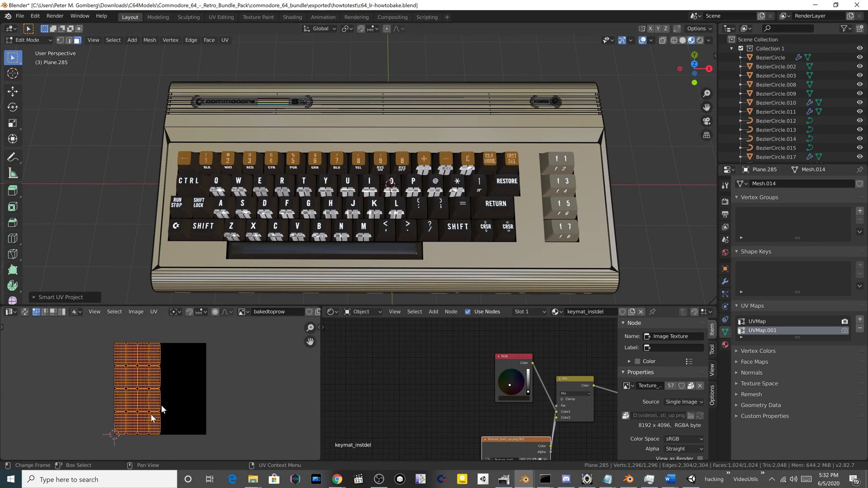
Step: Redo the Smart UV Project on the top-row faces with Correct Aspect turned off
{"action": "right_click", "coordinate": [318, 153]}
{"action": "mouse_move", "coordinate": [318, 153]}
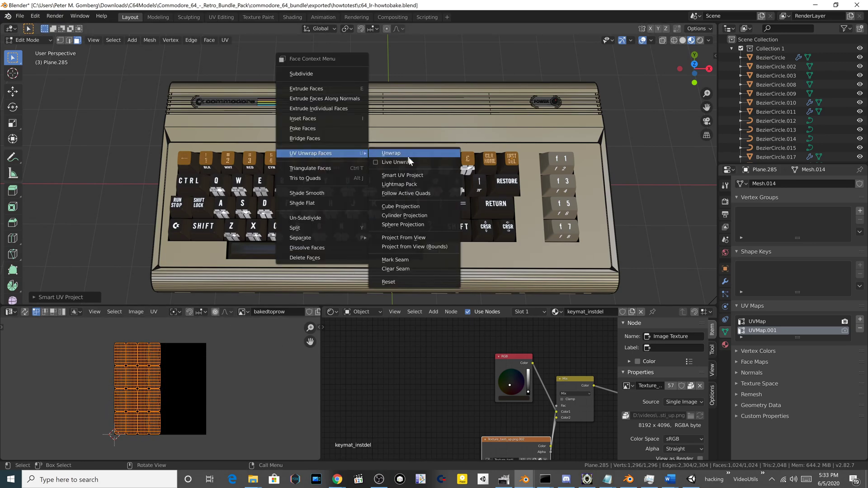
{"action": "left_click", "coordinate": [418, 175]}
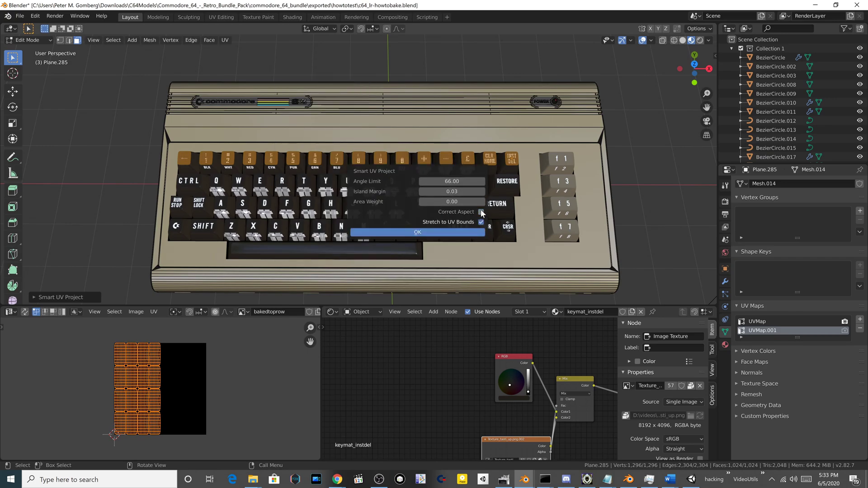
{"action": "left_click", "coordinate": [436, 233]}
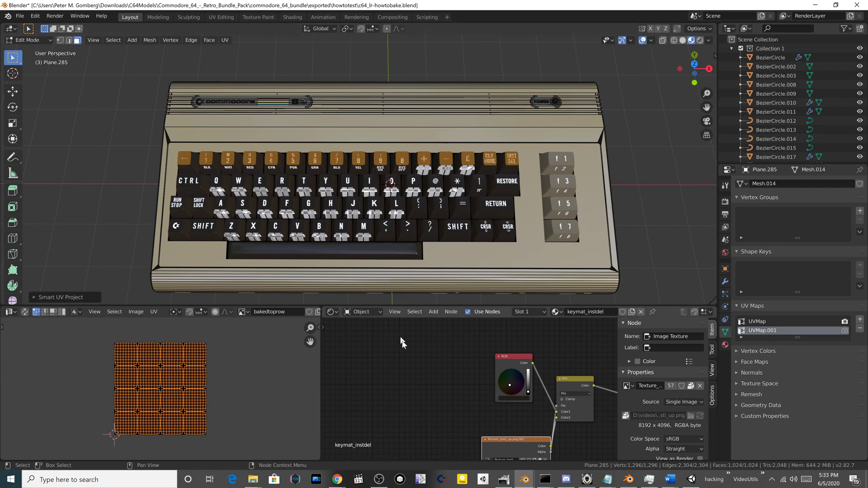
Step: Add an unconnected Image Texture node to the keymat_instdel material and assign the bakedtoprow image to it
{"action": "left_click", "coordinate": [725, 345]}
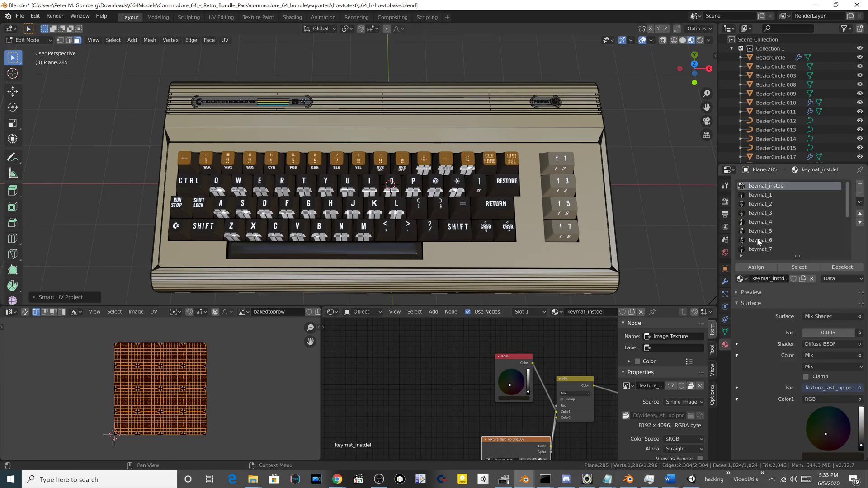
{"action": "right_click", "coordinate": [381, 333]}
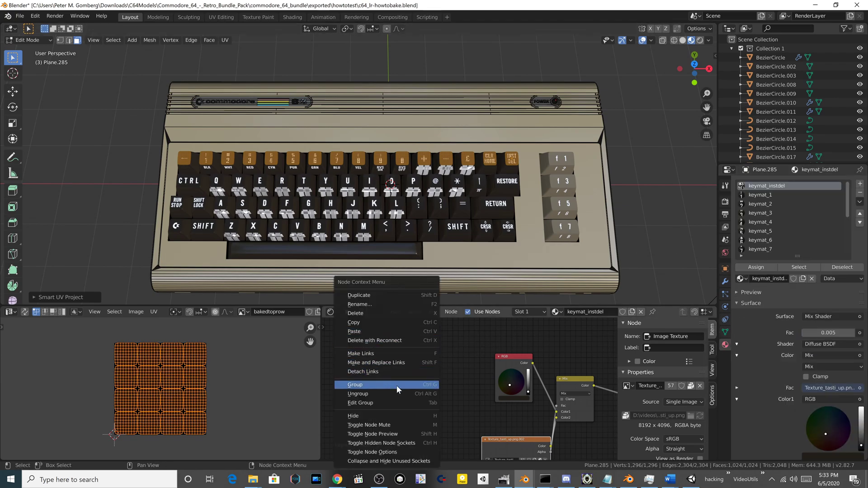
{"action": "left_click", "coordinate": [434, 311]}
{"action": "mouse_move", "coordinate": [450, 363]}
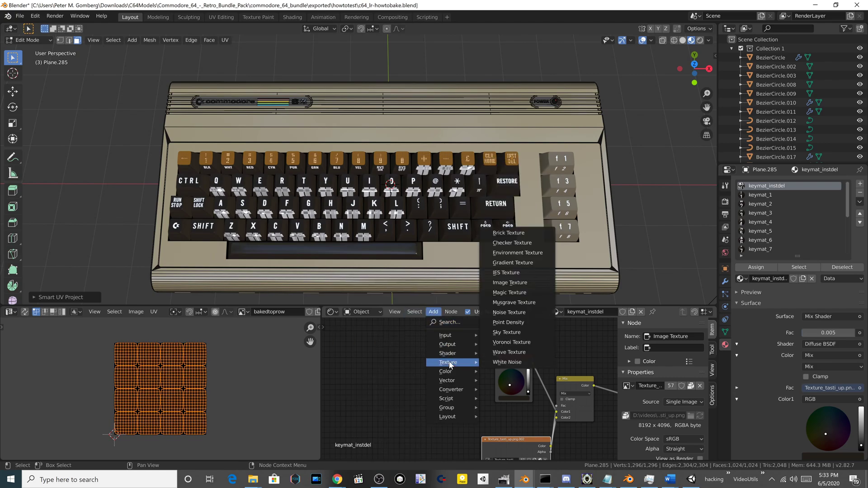
{"action": "left_click", "coordinate": [465, 284]}
{"action": "left_click", "coordinate": [361, 361]}
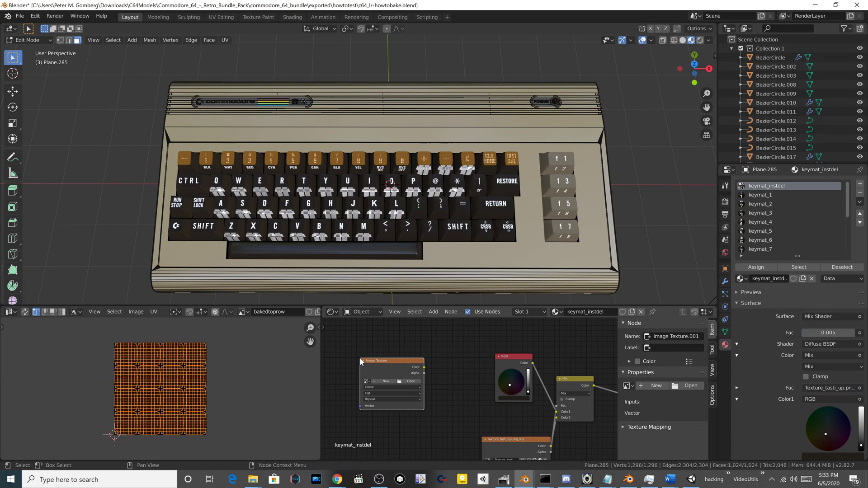
{"action": "left_click", "coordinate": [367, 382]}
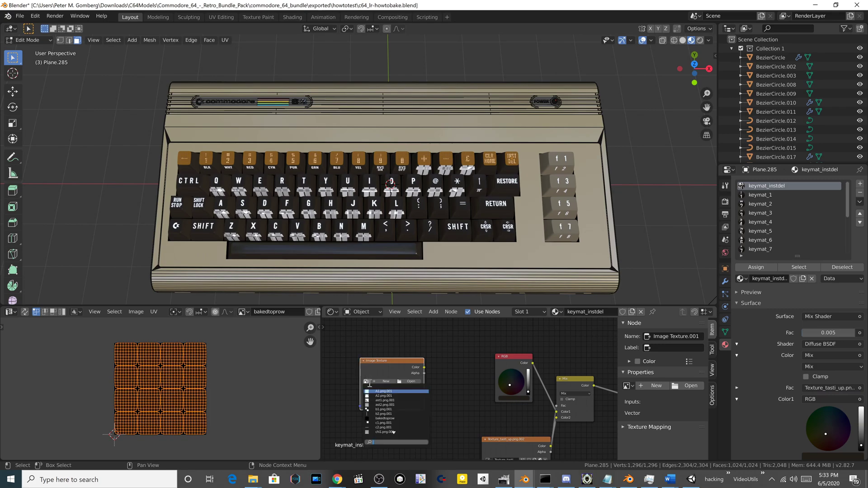
{"action": "left_click", "coordinate": [385, 419]}
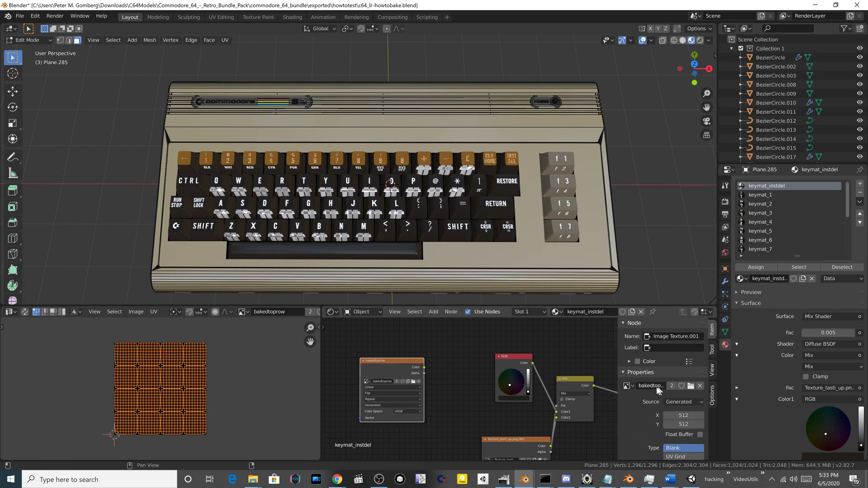
{"action": "left_click_drag", "start_coordinate": [402, 359], "coordinate": [434, 344]}
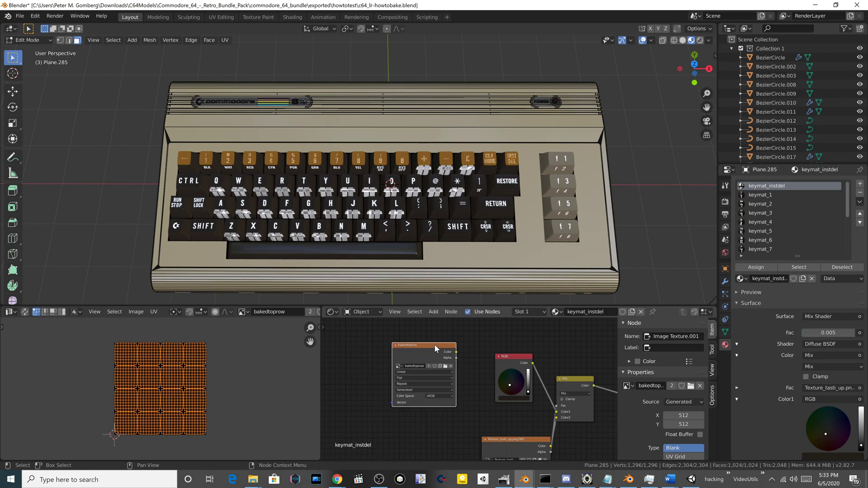
Step: Copy the bakedtoprow Image Texture node into materials keymat_1, keymat_2 and keymat_3, returning to Object Mode after the first
{"action": "left_click", "coordinate": [756, 195]}
{"action": "key", "text": "ctrl+v"}
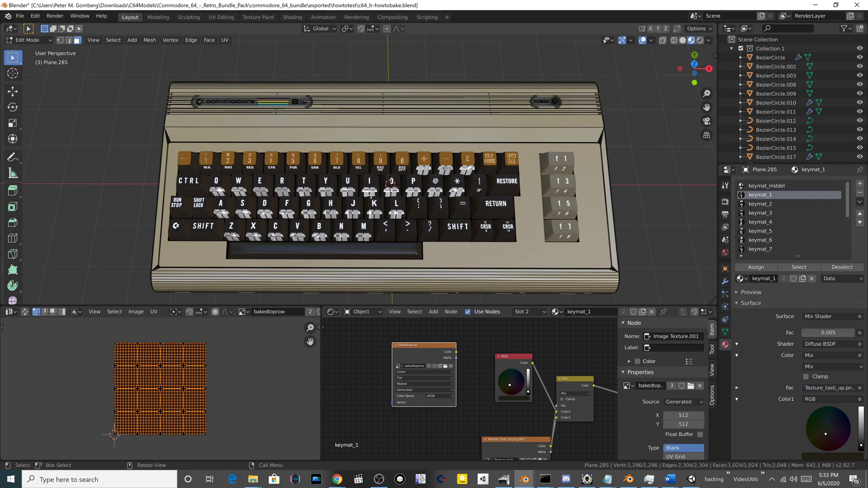
{"action": "key", "text": "Tab"}
{"action": "left_click", "coordinate": [760, 203]}
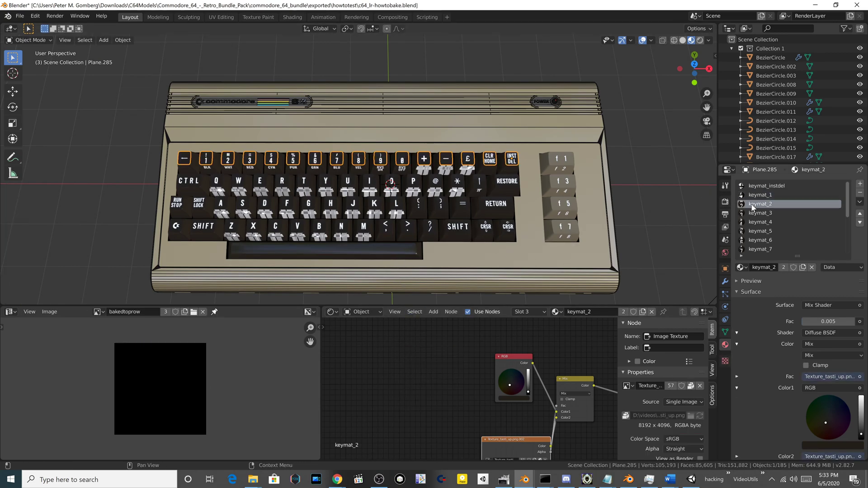
{"action": "key", "text": "ctrl+v"}
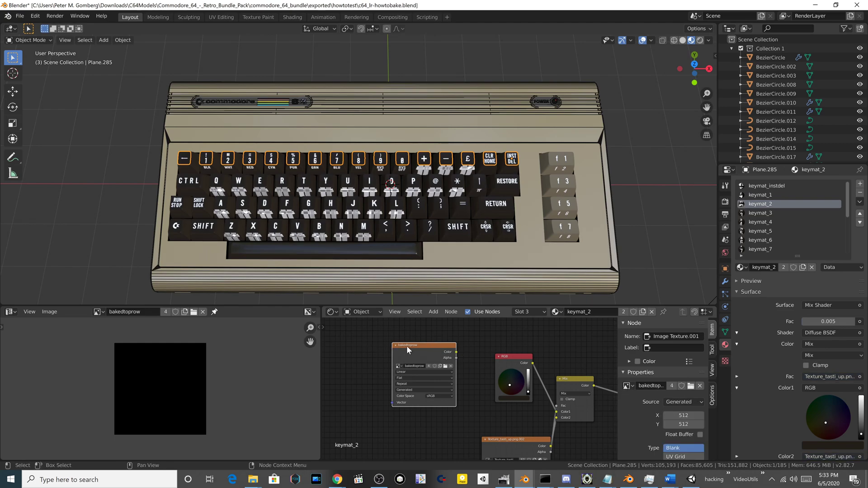
{"action": "left_click", "coordinate": [760, 213]}
{"action": "key", "text": "ctrl+v"}
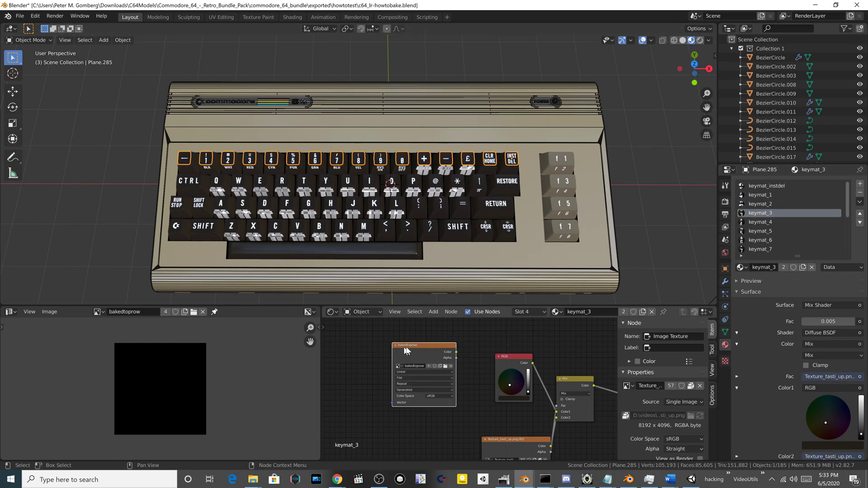
Step: Paste the bakedtoprow Image Texture node into materials keymat_4, keymat_5, keymat_6 and keymat_7
{"action": "left_click", "coordinate": [761, 221]}
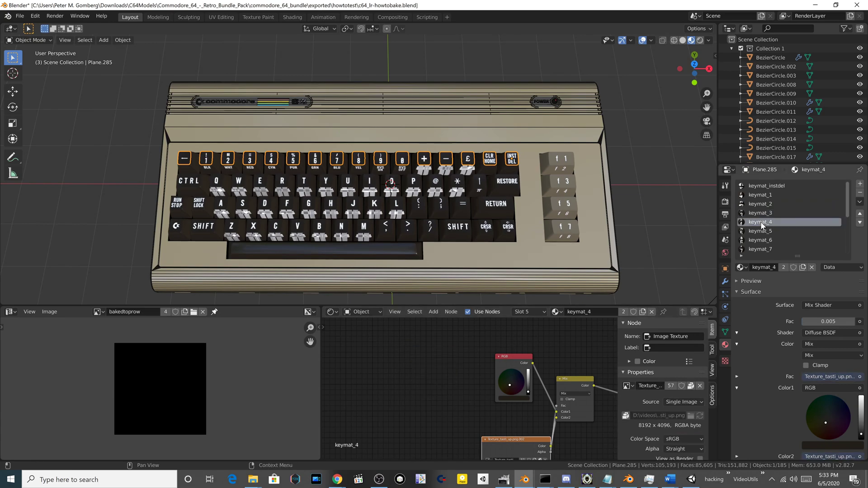
{"action": "key", "text": "ctrl+v"}
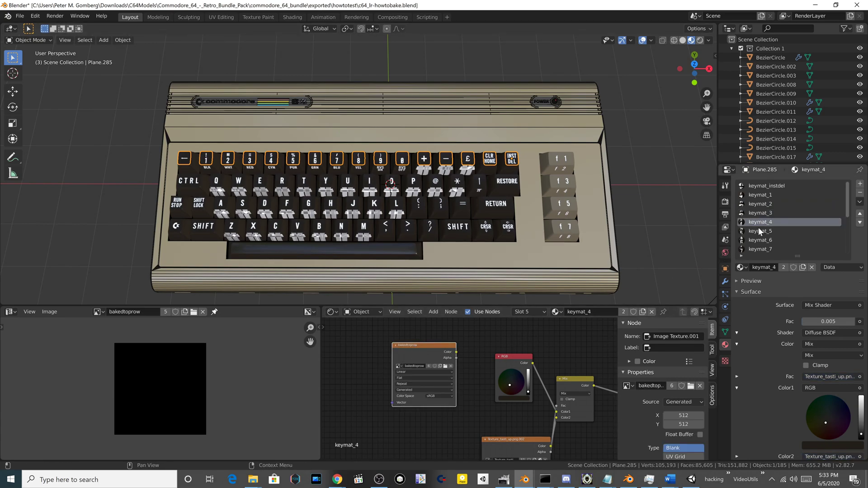
{"action": "left_click", "coordinate": [760, 231]}
{"action": "key", "text": "ctrl+v"}
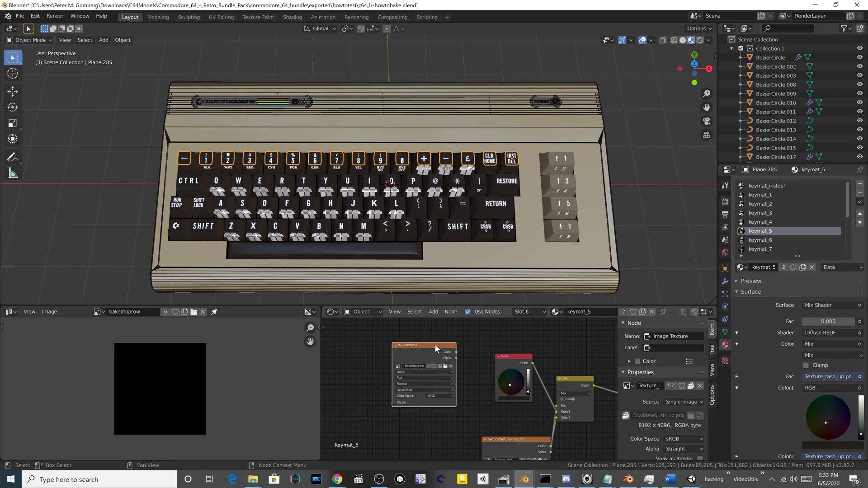
{"action": "left_click", "coordinate": [761, 240]}
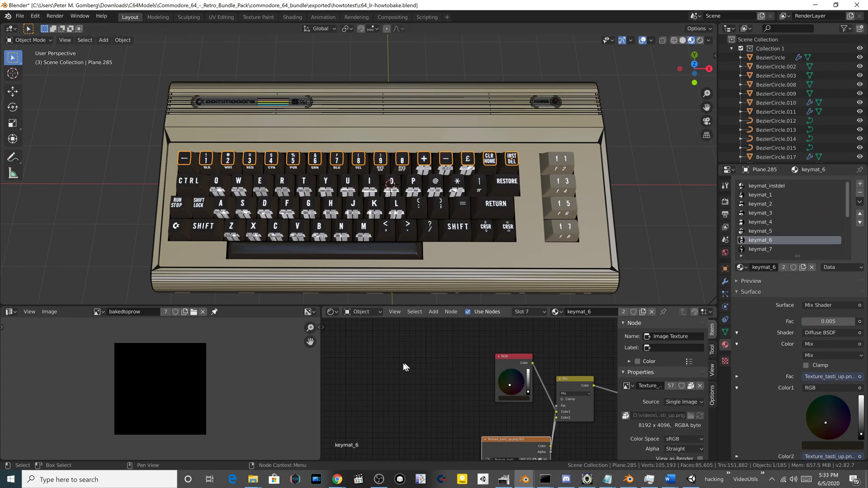
{"action": "key", "text": "ctrl+v"}
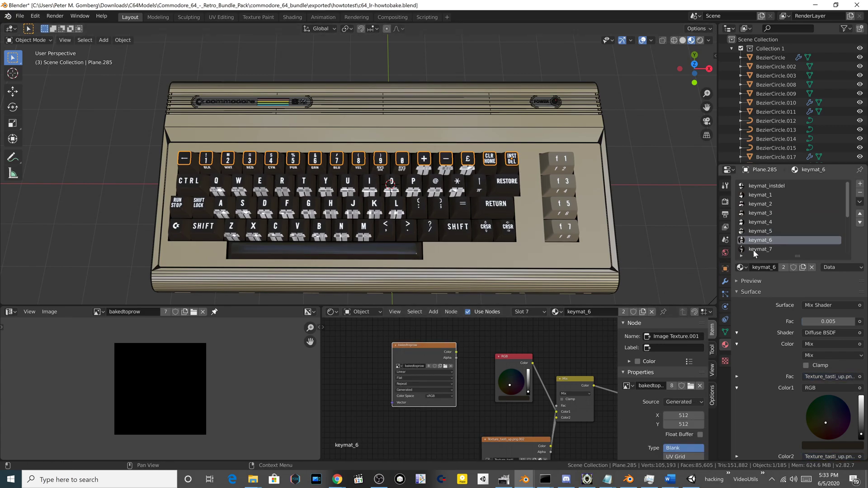
{"action": "left_click", "coordinate": [759, 249]}
{"action": "key", "text": "ctrl+v"}
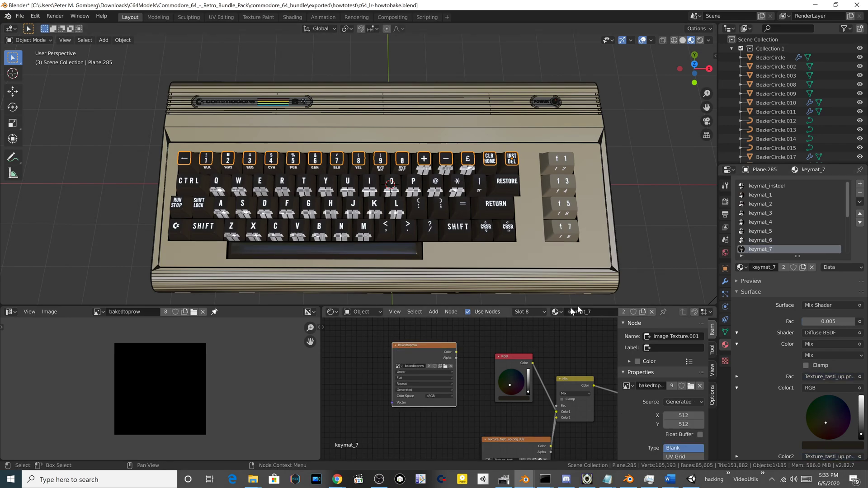
Step: Recheck keymat_5 to keymat_7 for the bakedtoprow node, and paste it into materials keymat_8, keymat_9 and keymat_0
{"action": "scroll", "coordinate": [759, 240], "scroll_direction": "down", "scroll_amount": 4}
{"action": "left_click", "coordinate": [760, 204]}
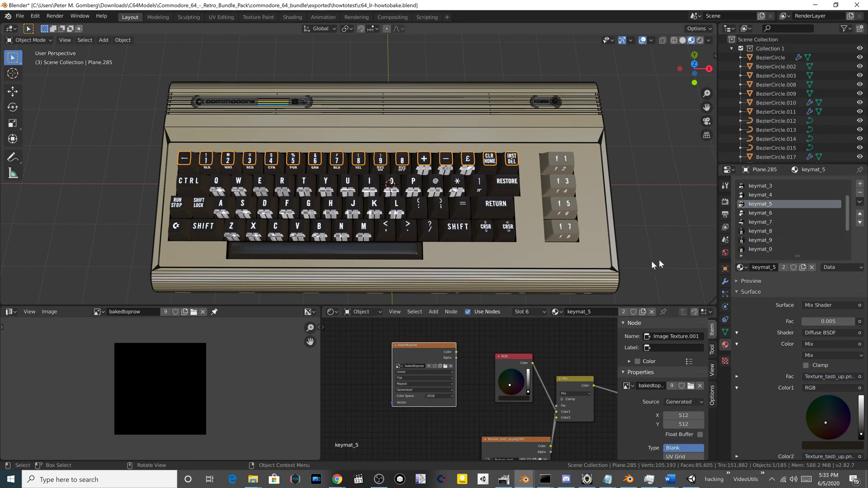
{"action": "left_click", "coordinate": [756, 212]}
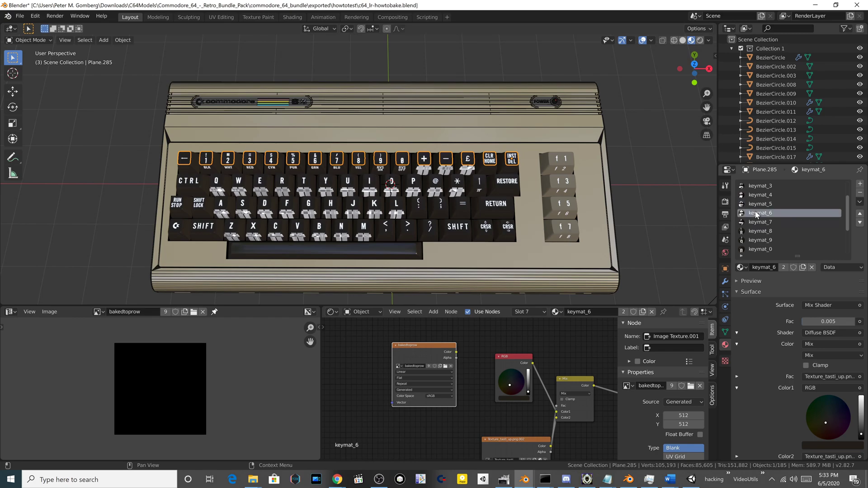
{"action": "left_click", "coordinate": [762, 221]}
{"action": "left_click", "coordinate": [767, 232]}
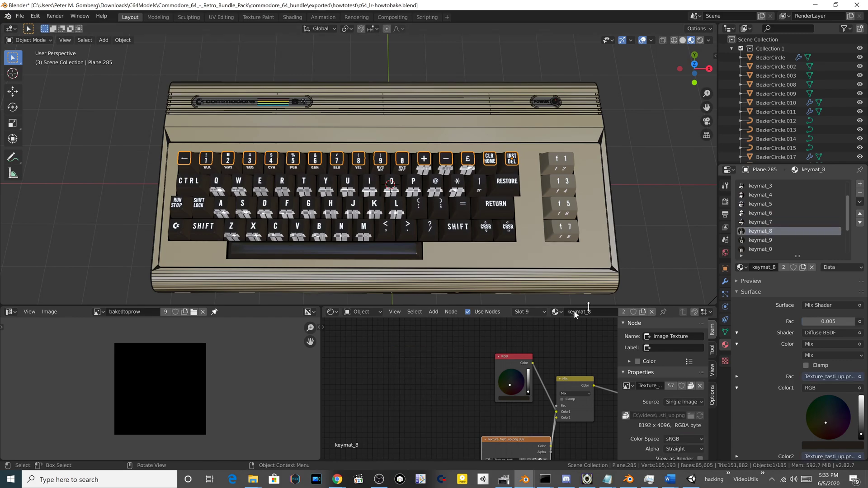
{"action": "key", "text": "ctrl+v"}
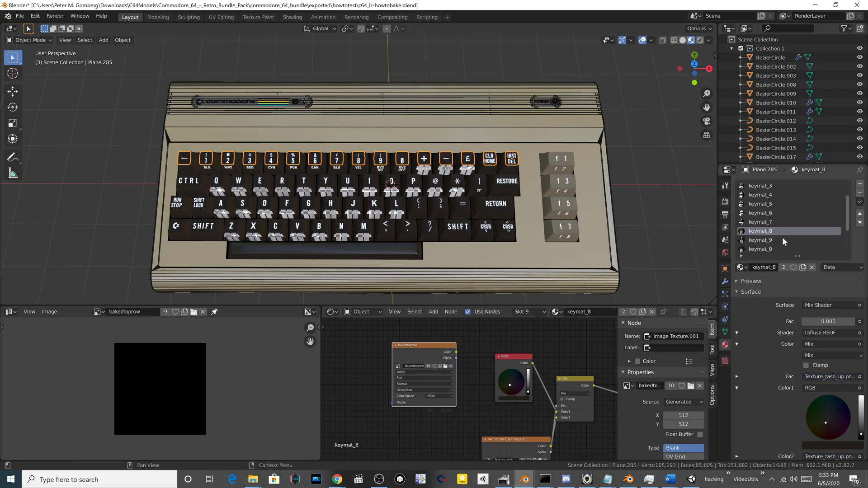
{"action": "left_click", "coordinate": [759, 240]}
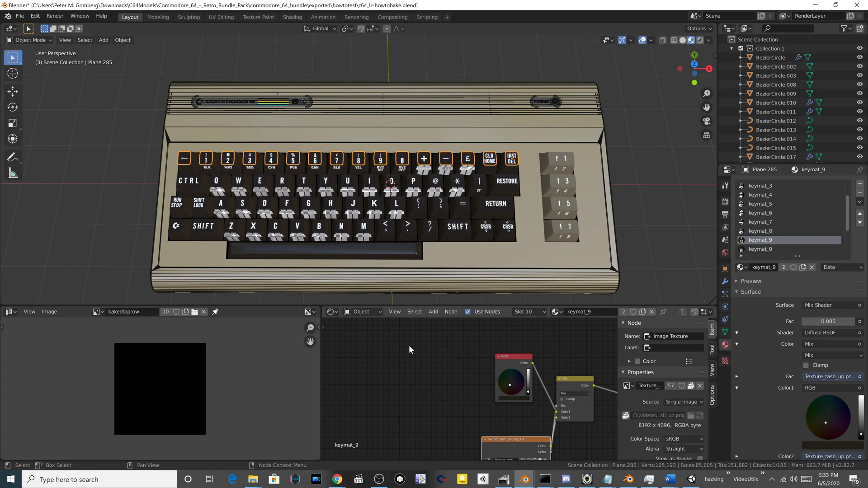
{"action": "key", "text": "ctrl+v"}
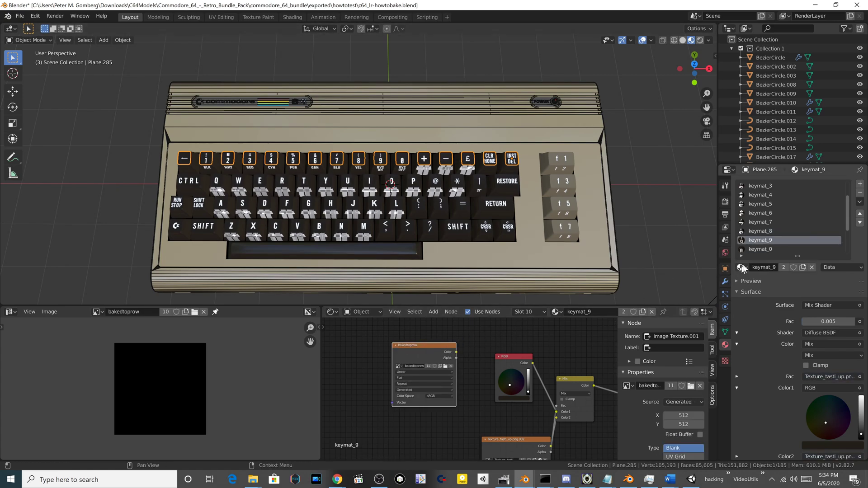
{"action": "left_click", "coordinate": [760, 250]}
{"action": "key", "text": "ctrl+v"}
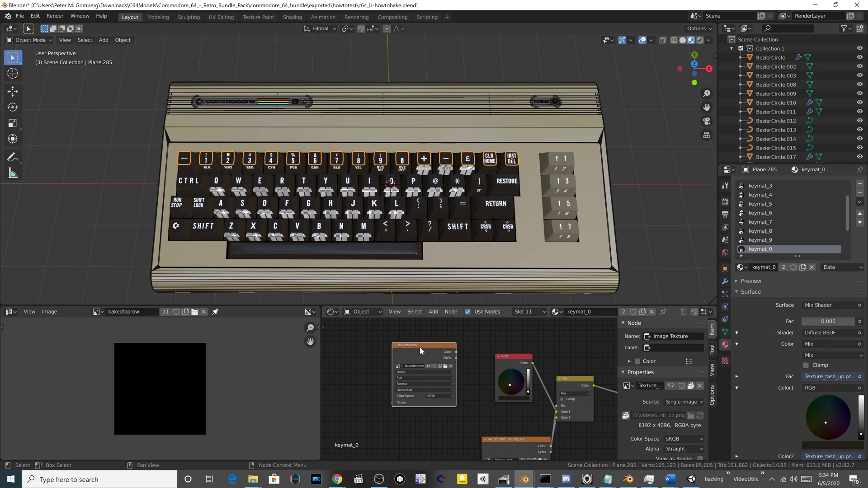
Step: Paste the bakedtoprow Image Texture node into materials keymat_plus, keymat_minus and keymat_sterl
{"action": "scroll", "coordinate": [774, 225], "scroll_direction": "down", "scroll_amount": 4}
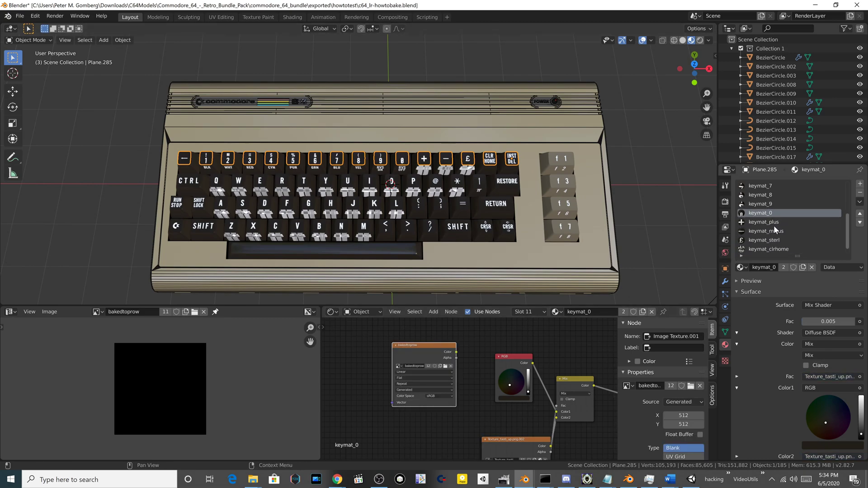
{"action": "left_click", "coordinate": [770, 221]}
{"action": "key", "text": "ctrl+v"}
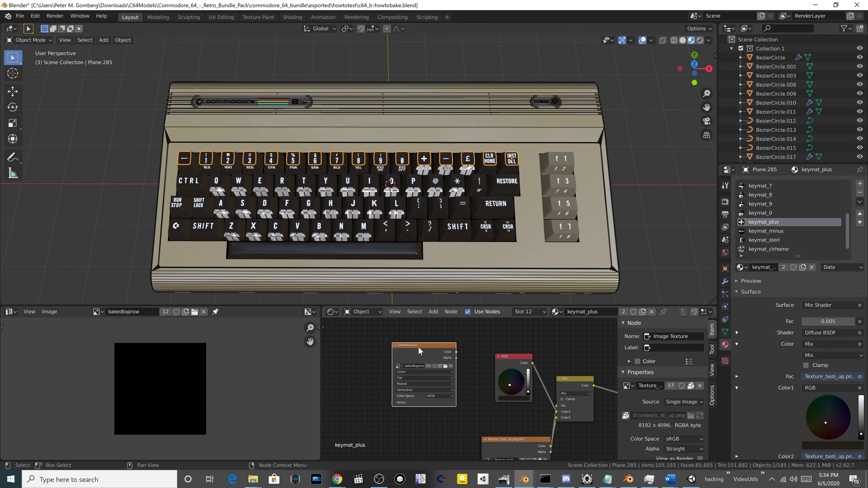
{"action": "left_click", "coordinate": [774, 232]}
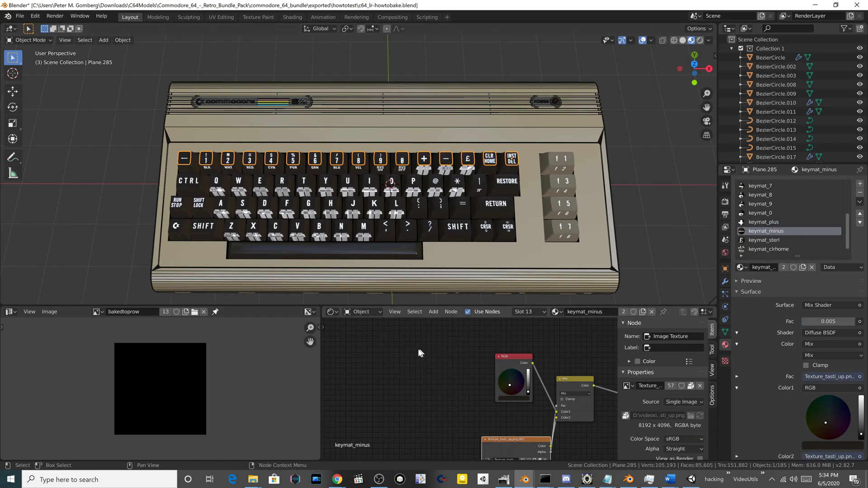
{"action": "key", "text": "ctrl+v"}
{"action": "left_click", "coordinate": [764, 240]}
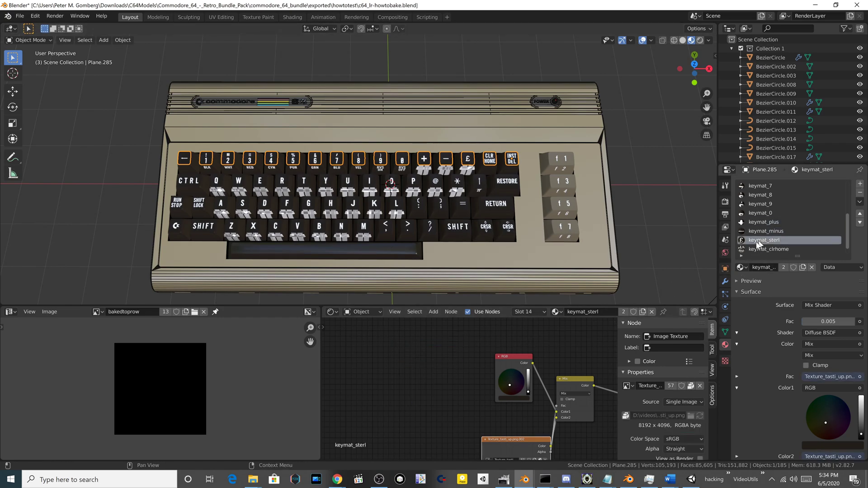
{"action": "key", "text": "ctrl+v"}
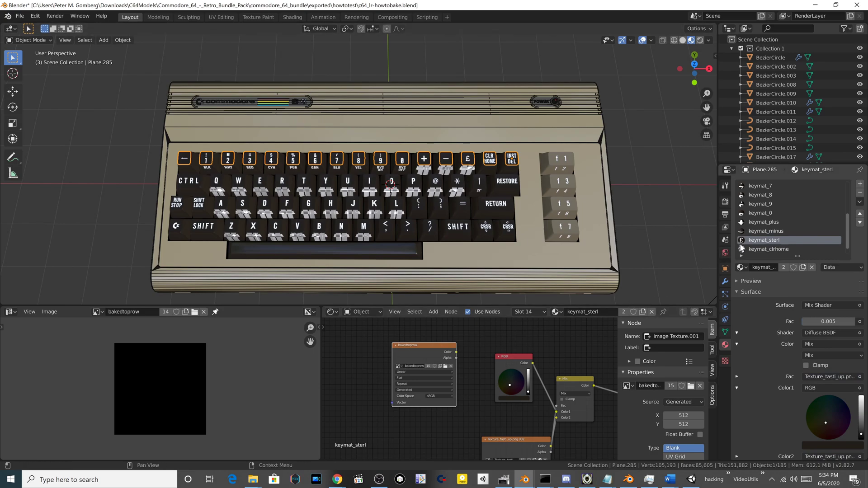
Step: Paste the bakedtoprow Image Texture node into materials keymat_clrhome and keymat_esc, leaving it selected in each
{"action": "left_click", "coordinate": [754, 251]}
{"action": "key", "text": "ctrl+v"}
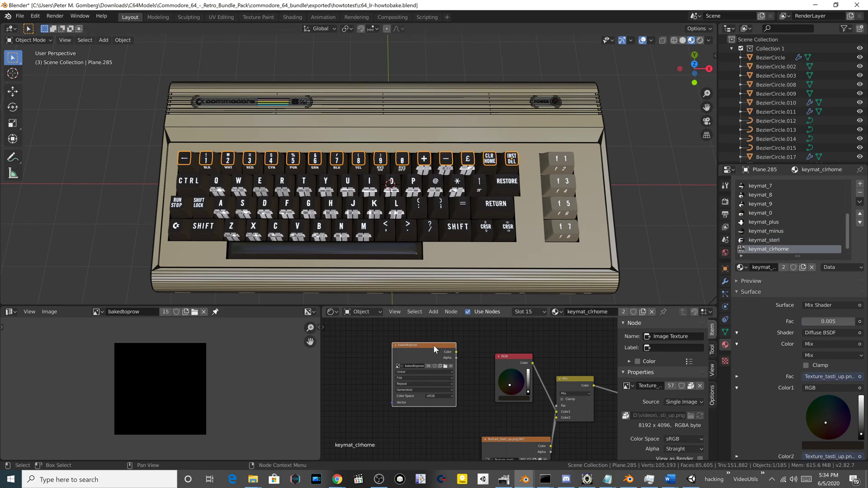
{"action": "left_click", "coordinate": [433, 347]}
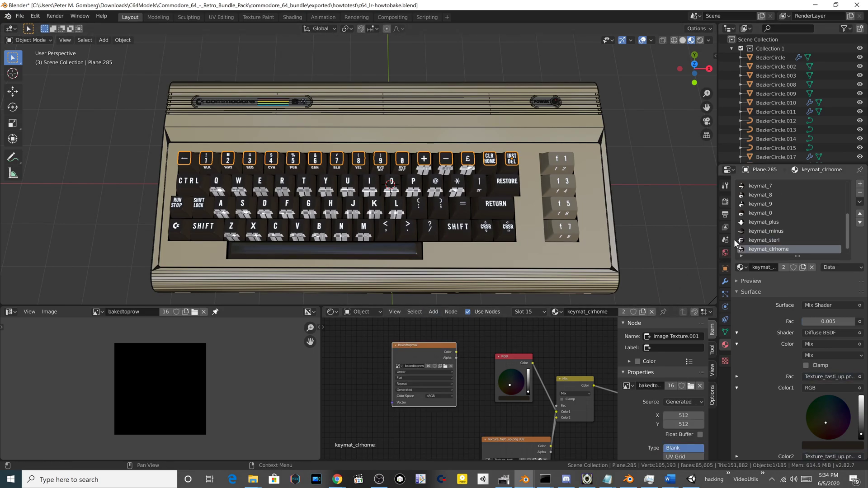
{"action": "scroll", "coordinate": [751, 239], "scroll_direction": "down", "scroll_amount": 1}
{"action": "left_click", "coordinate": [764, 238]}
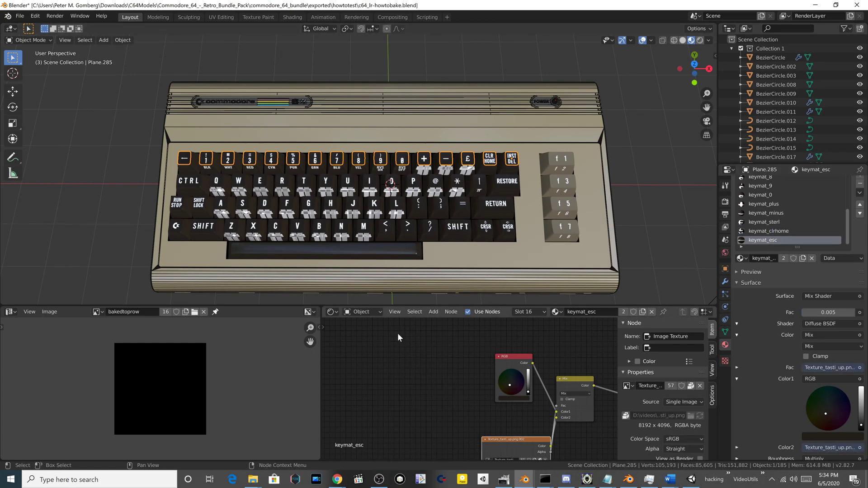
{"action": "key", "text": "ctrl+v"}
{"action": "left_click", "coordinate": [413, 344]}
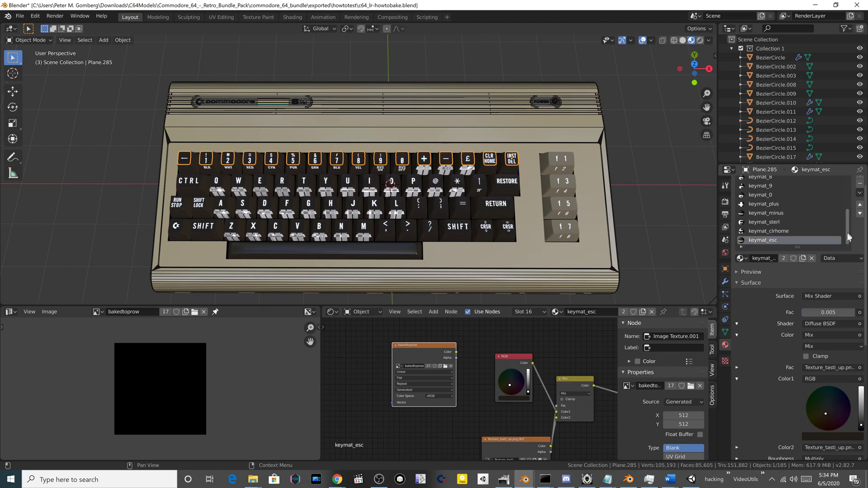
Step: Set the render samples to 12 and the bake type to Diffuse, with only the Color contribution enabled
{"action": "left_click", "coordinate": [725, 202]}
{"action": "left_click", "coordinate": [817, 254]}
{"action": "type", "text": "12"}
{"action": "key", "text": "Return"}
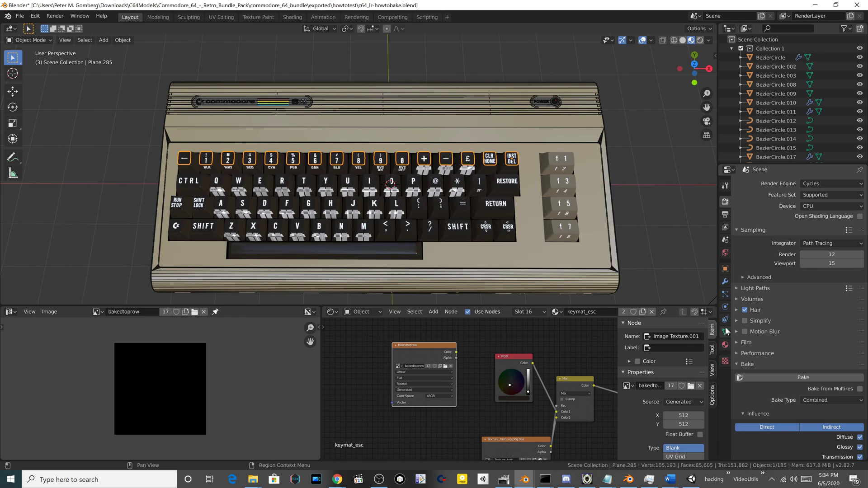
{"action": "scroll", "coordinate": [772, 371], "scroll_direction": "down", "scroll_amount": 3}
{"action": "left_click", "coordinate": [819, 355]}
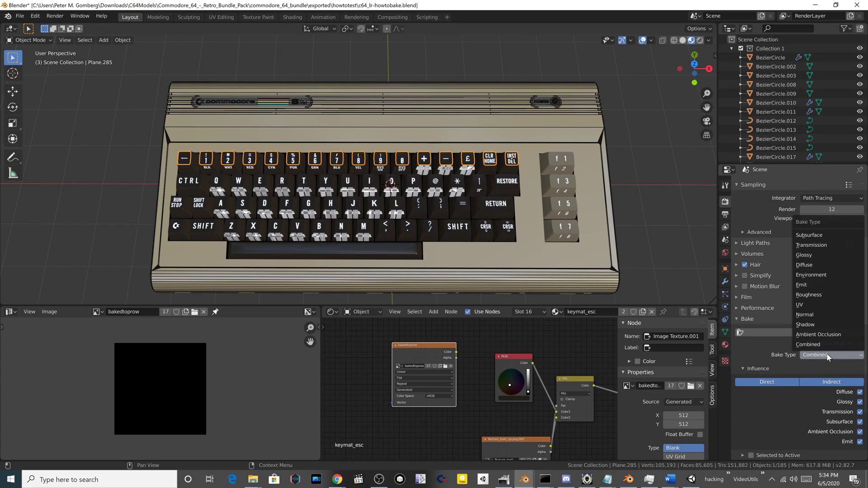
{"action": "left_click", "coordinate": [819, 264]}
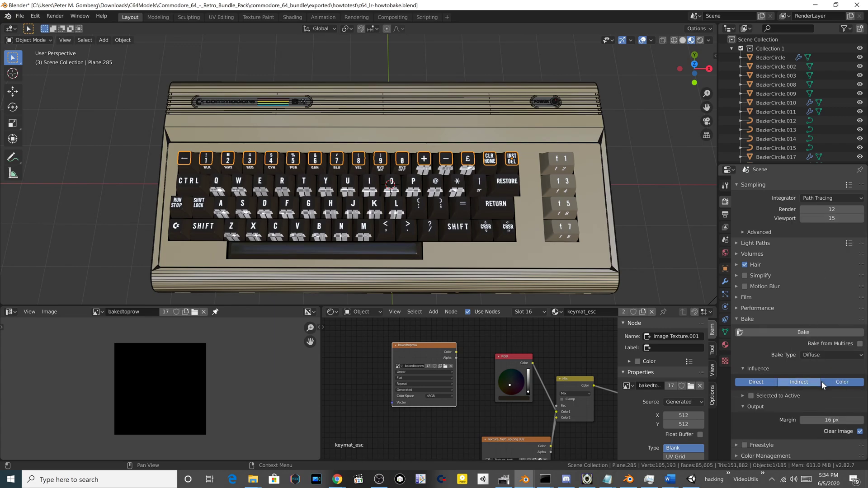
{"action": "left_click", "coordinate": [808, 383]}
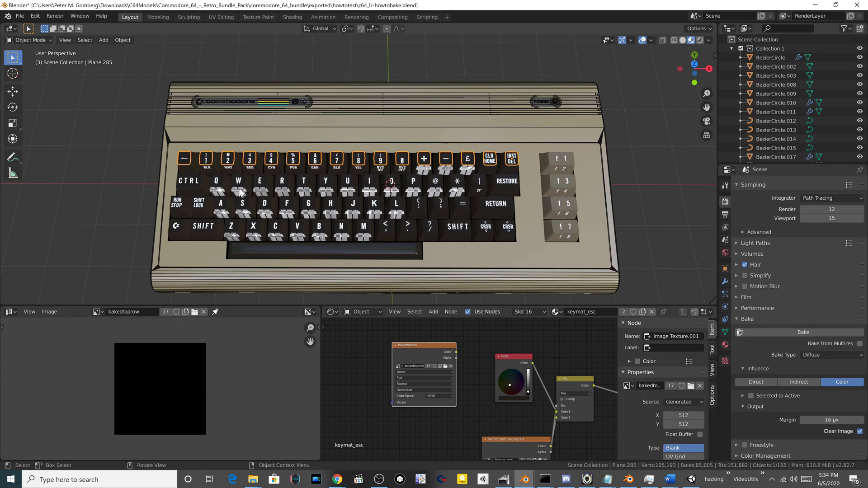
Step: Bake the top-row keys into the bakedtoprow image from Edit Mode, and inspect the baked result in the image view
{"action": "key", "text": "Tab"}
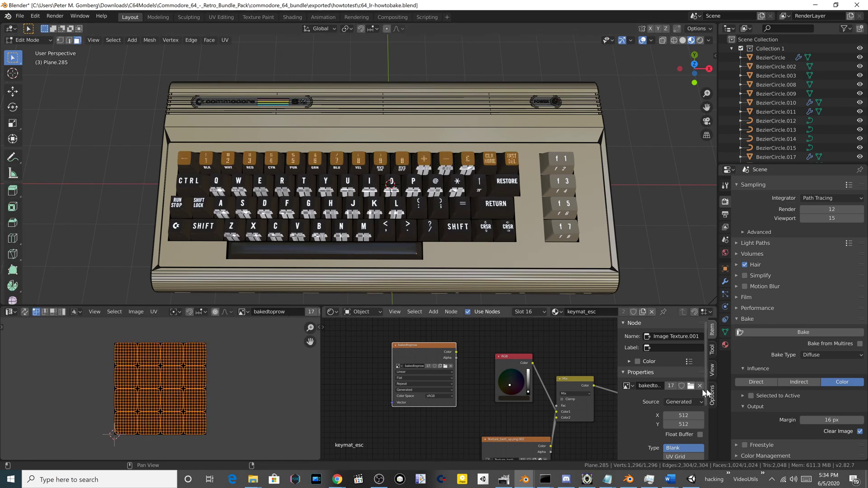
{"action": "left_click", "coordinate": [799, 332]}
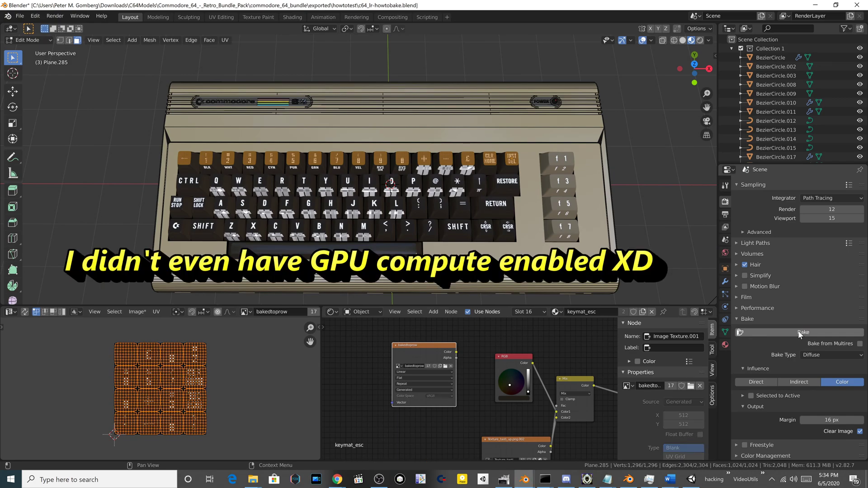
{"action": "left_click", "coordinate": [219, 407]}
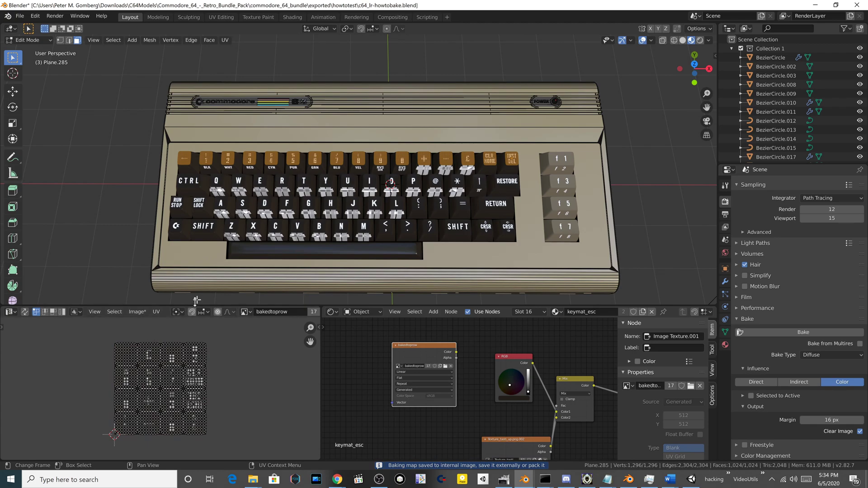
{"action": "scroll", "coordinate": [127, 378], "scroll_direction": "up", "scroll_amount": 4}
{"action": "scroll", "coordinate": [127, 377], "scroll_direction": "down", "scroll_amount": 4}
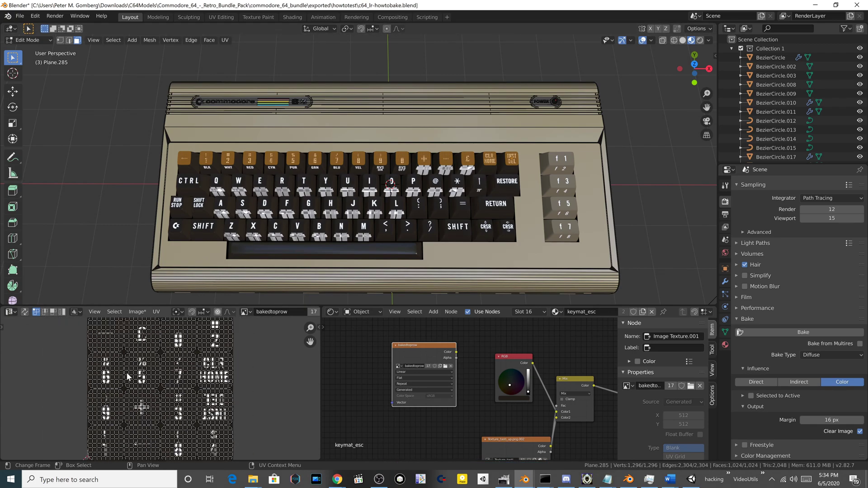
{"action": "scroll", "coordinate": [127, 362], "scroll_direction": "up", "scroll_amount": 3}
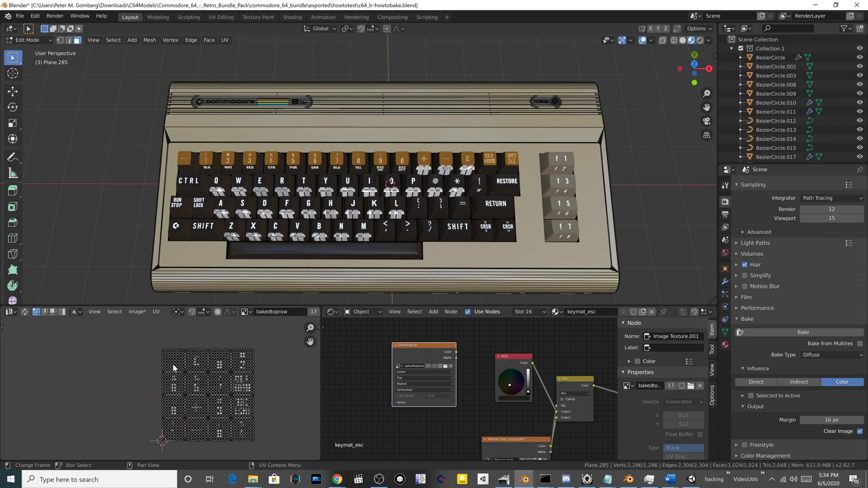
{"action": "scroll", "coordinate": [174, 367], "scroll_direction": "up", "scroll_amount": 3}
{"action": "scroll", "coordinate": [179, 352], "scroll_direction": "down", "scroll_amount": 2}
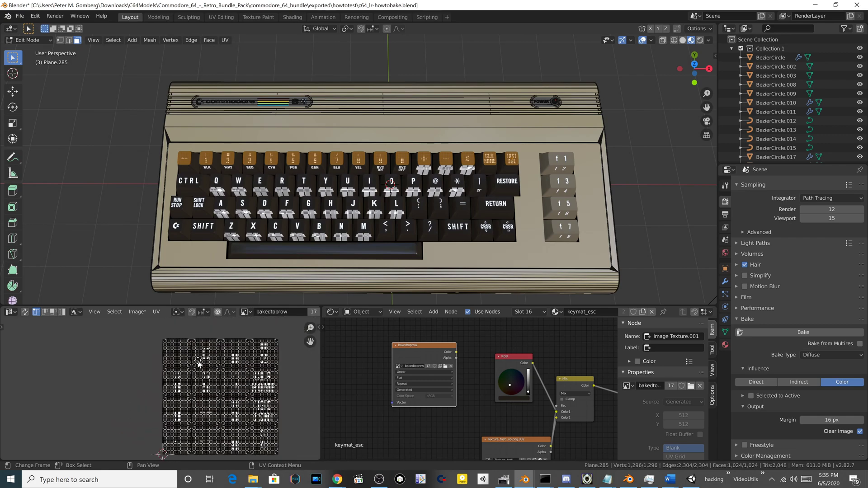
{"action": "middle_click_drag", "start_coordinate": [198, 364], "coordinate": [170, 363]}
Step: Switch the viewport to Rendered shading, return to Object Mode and deselect the top-row keys
{"action": "left_click", "coordinate": [700, 40]}
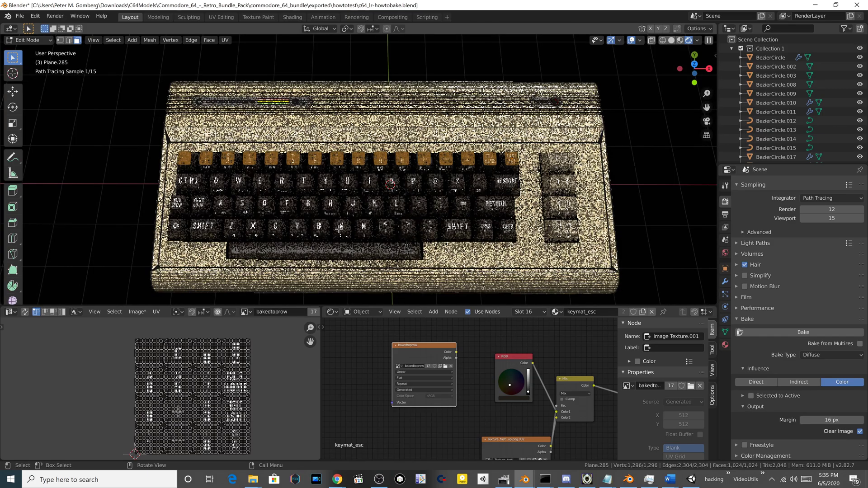
{"action": "middle_click_drag", "start_coordinate": [339, 229], "coordinate": [343, 245]}
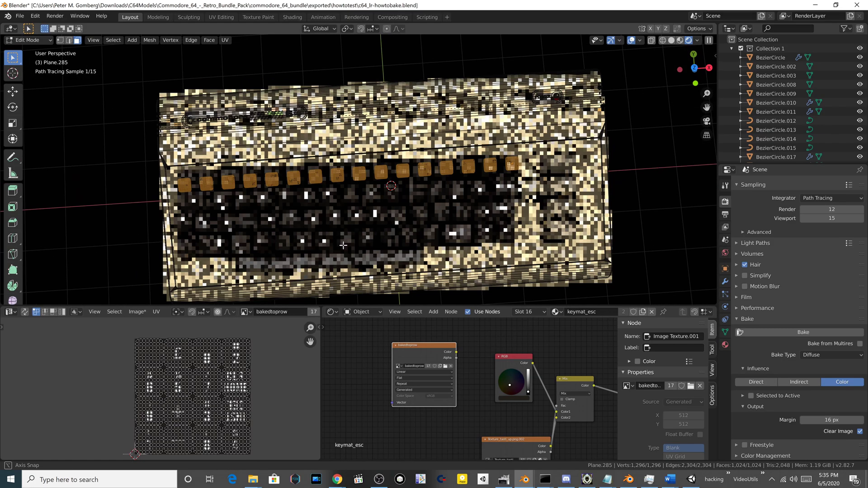
{"action": "key", "text": "Tab"}
{"action": "left_click", "coordinate": [118, 234]}
{"action": "middle_click_drag", "start_coordinate": [292, 229], "coordinate": [289, 218]}
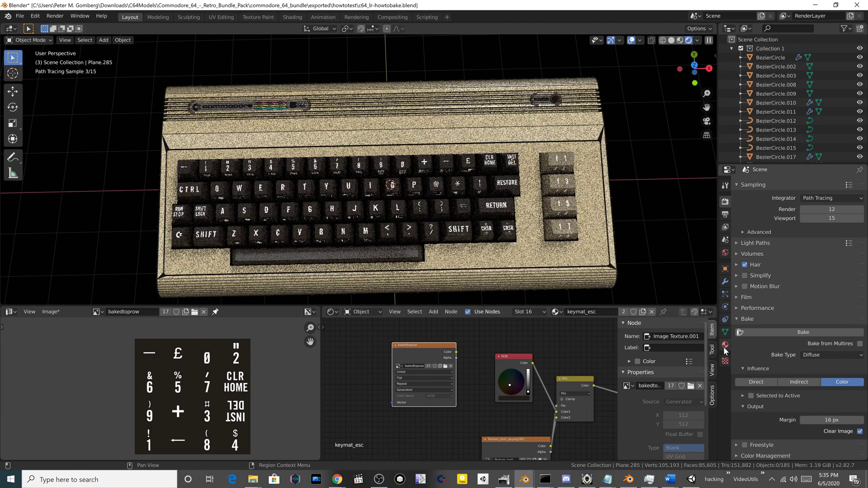
Step: Remove all the keymat material slots from the joined top-row keys object
{"action": "left_click", "coordinate": [724, 345]}
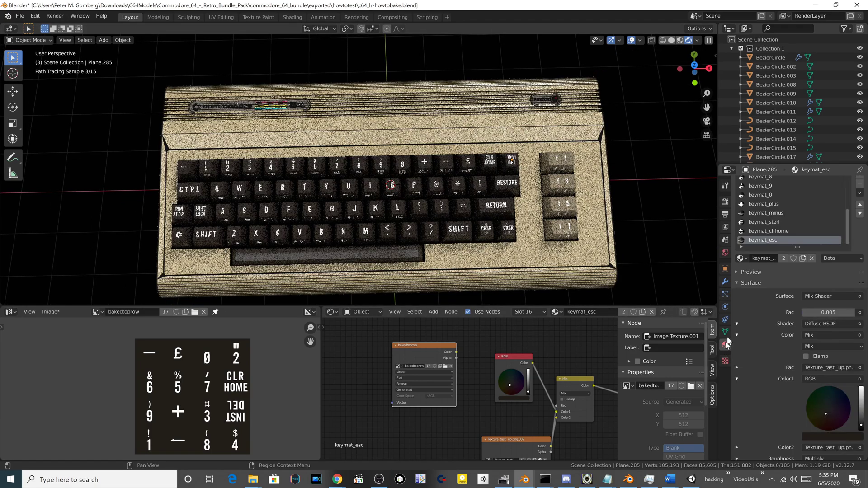
{"action": "left_click", "coordinate": [861, 185]}
{"action": "left_click", "coordinate": [861, 185]}
{"action": "left_click", "coordinate": [861, 184]}
{"action": "left_click", "coordinate": [861, 184]}
{"action": "left_click", "coordinate": [861, 185]}
{"action": "left_click", "coordinate": [861, 185]}
{"action": "left_click", "coordinate": [861, 185]}
{"action": "left_click", "coordinate": [861, 185]}
{"action": "left_click", "coordinate": [861, 185]}
{"action": "left_click", "coordinate": [861, 185]}
{"action": "left_click", "coordinate": [861, 185]}
{"action": "left_click", "coordinate": [861, 185]}
{"action": "left_click", "coordinate": [861, 185]}
{"action": "left_click", "coordinate": [861, 185]}
{"action": "left_click", "coordinate": [861, 185]}
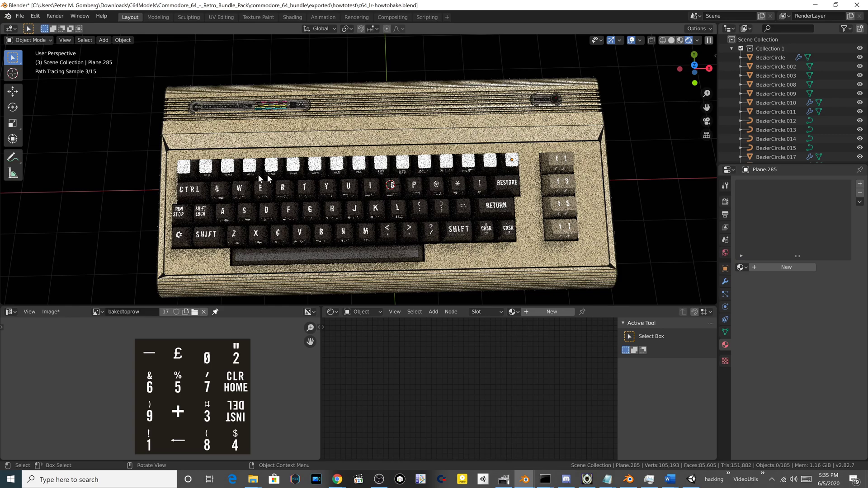
Step: Reselect the top-row keys and give them a new material with a Diffuse BSDF surface
{"action": "key", "text": "Tab"}
{"action": "key", "text": "Tab"}
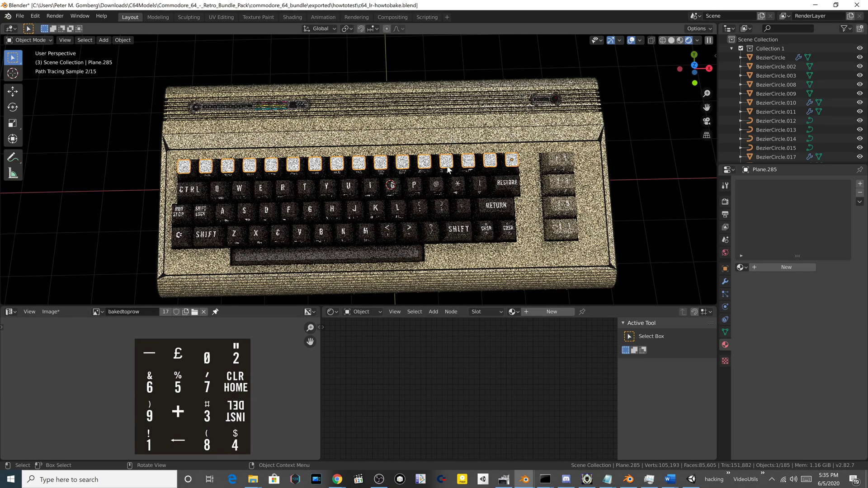
{"action": "left_click", "coordinate": [726, 252]}
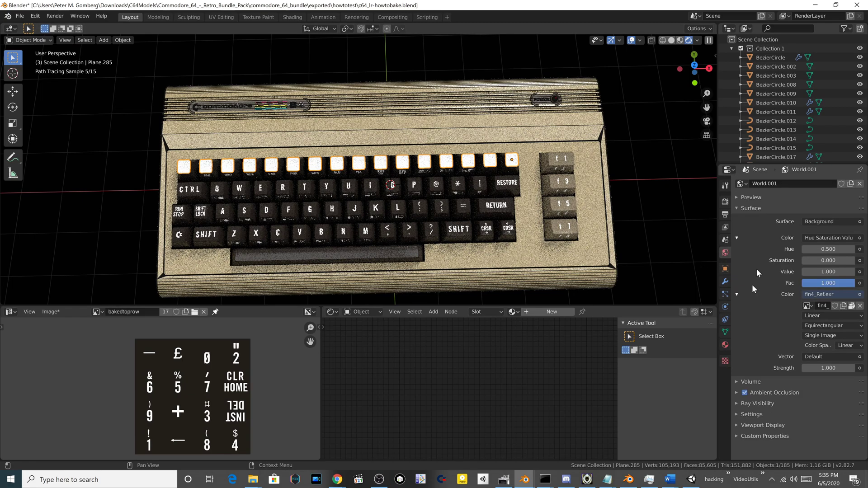
{"action": "left_click", "coordinate": [725, 345]}
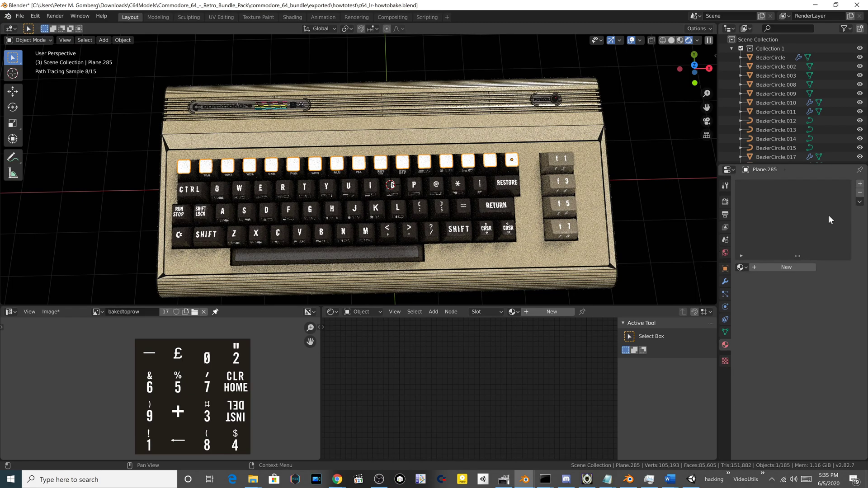
{"action": "left_click", "coordinate": [860, 186]}
{"action": "left_click", "coordinate": [783, 267]}
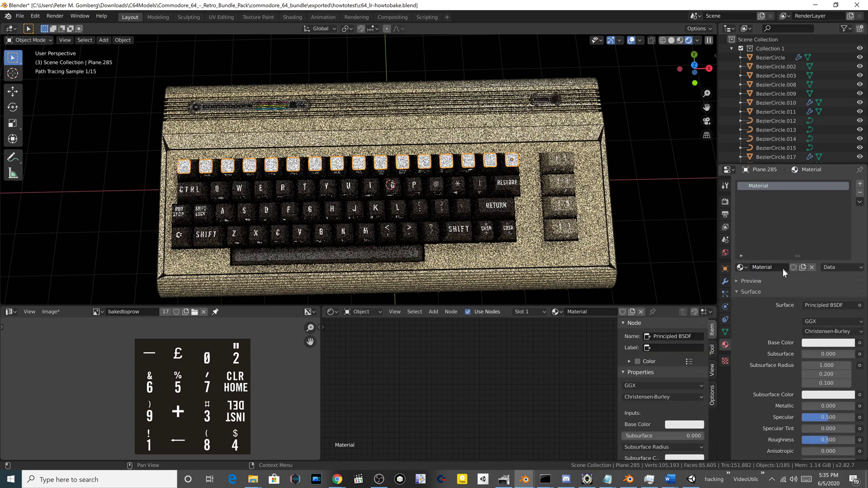
{"action": "left_click", "coordinate": [826, 305]}
{"action": "left_click", "coordinate": [750, 116]}
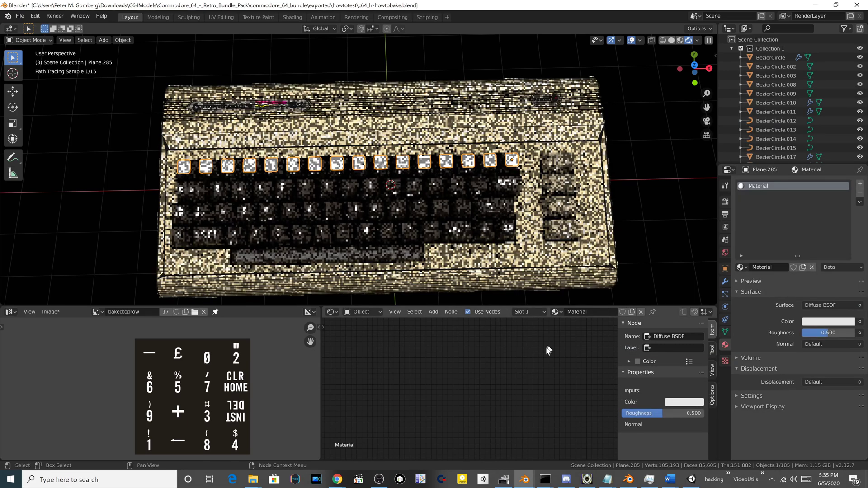
Step: Add an Image Texture node using the bakedtoprow image and connect its Color output to the Diffuse BSDF Color input
{"action": "scroll", "coordinate": [548, 351], "scroll_direction": "down", "scroll_amount": 3}
{"action": "middle_click_drag", "start_coordinate": [549, 351], "coordinate": [442, 388]}
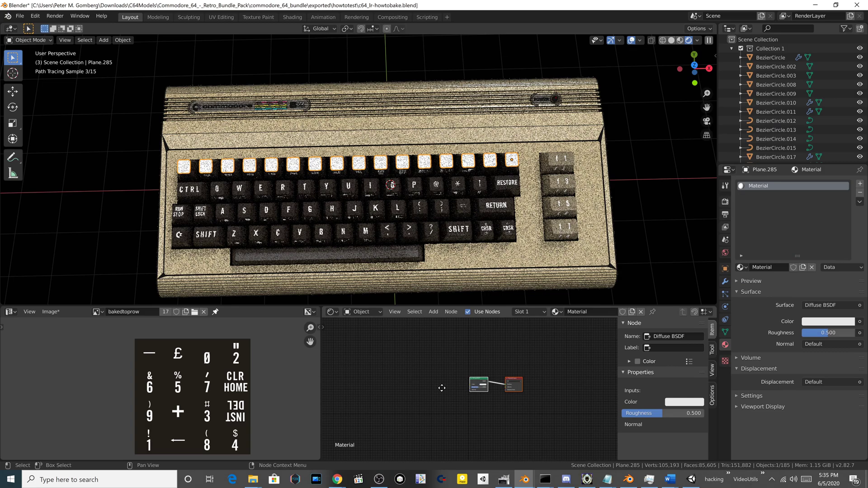
{"action": "scroll", "coordinate": [442, 388], "scroll_direction": "up", "scroll_amount": 3}
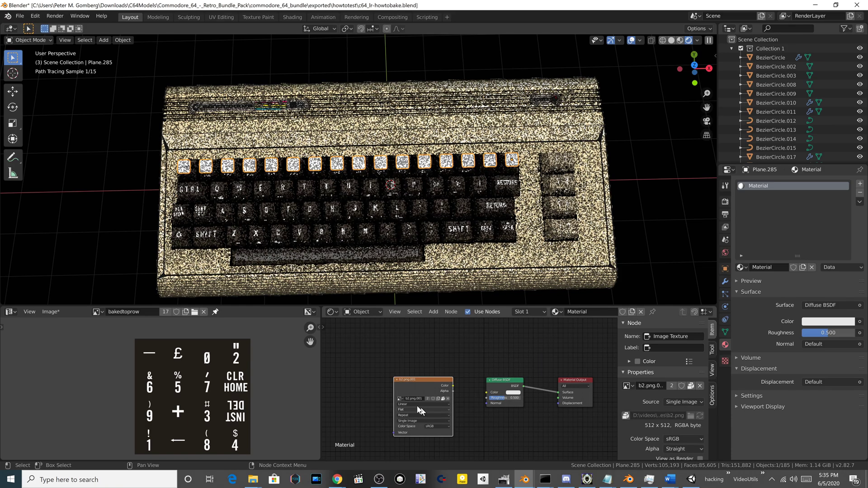
{"action": "left_click_drag", "start_coordinate": [453, 385], "coordinate": [461, 392]}
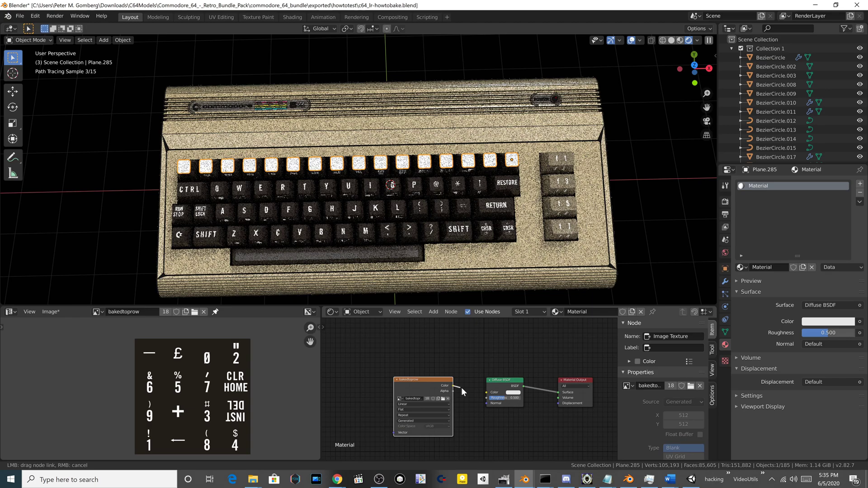
{"action": "left_click_drag", "start_coordinate": [461, 387], "coordinate": [487, 393]}
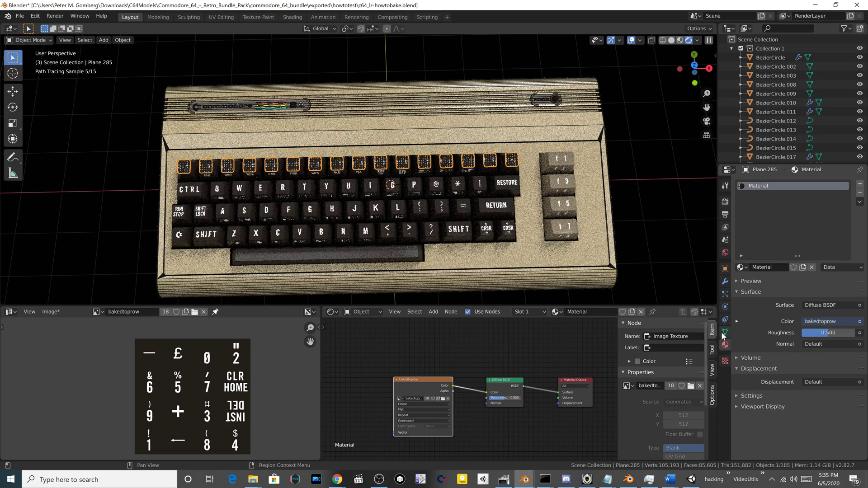
Step: Make UVMap.001 the render UV map of the top-row keys and switch the viewport to Material Preview shading
{"action": "left_click", "coordinate": [724, 333]}
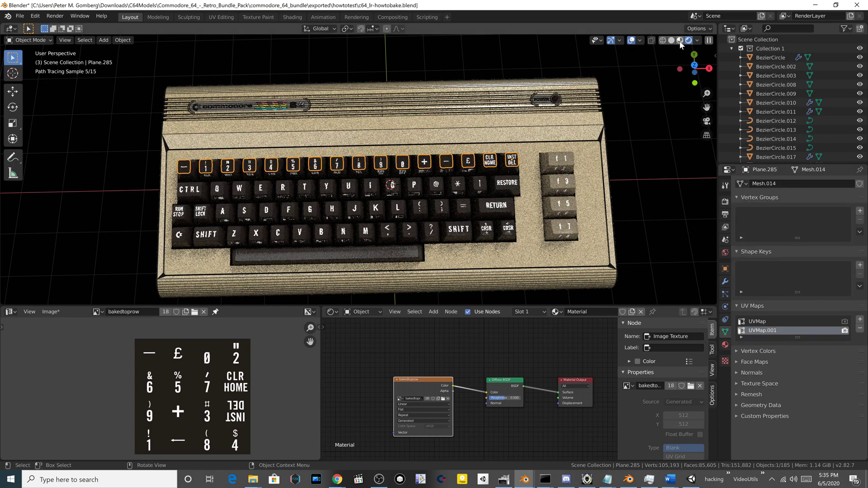
{"action": "left_click", "coordinate": [681, 40]}
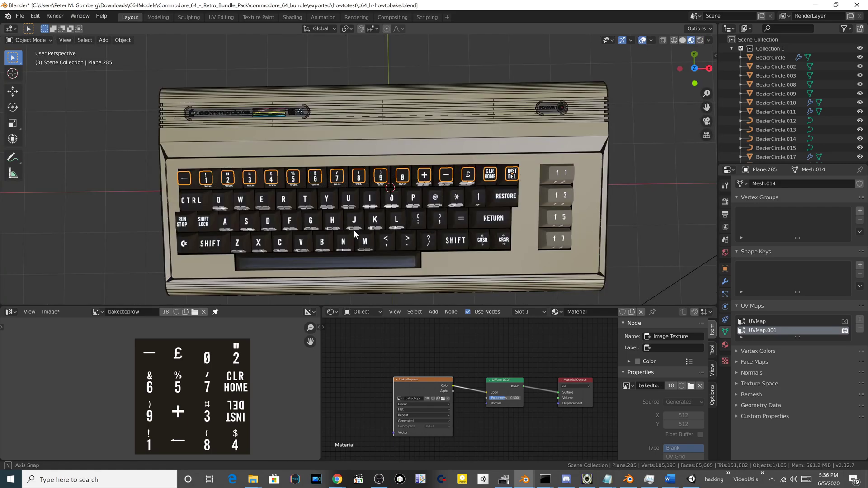
Step: Save the baked top-row image as bakedtoprow.png in the howtotest folder
{"action": "scroll", "coordinate": [354, 229], "scroll_direction": "up", "scroll_amount": 5}
{"action": "middle_click_drag", "start_coordinate": [297, 231], "coordinate": [339, 221], "text": "shift"}
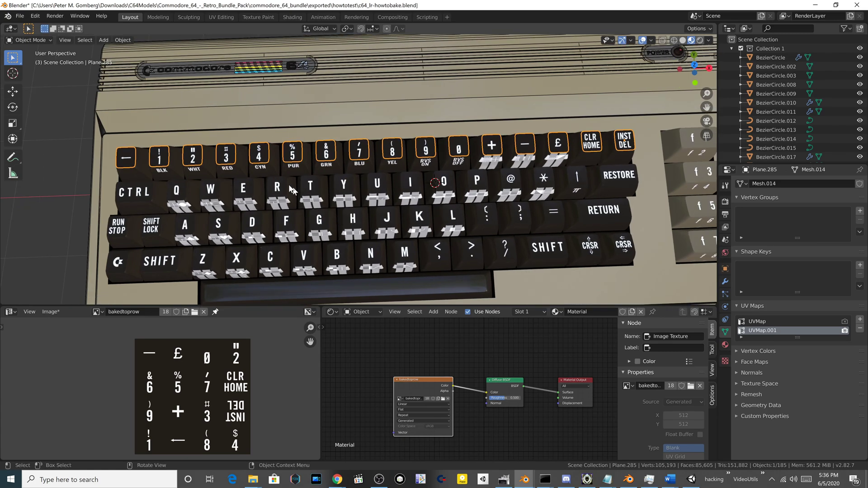
{"action": "left_click", "coordinate": [50, 311]}
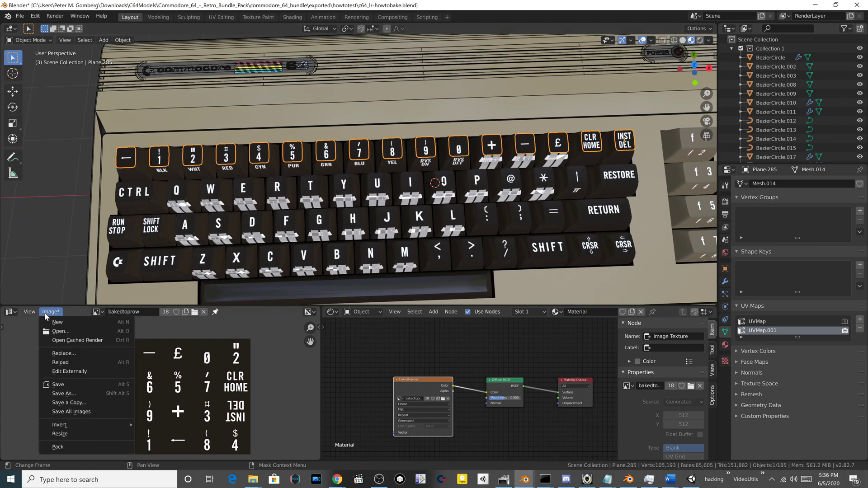
{"action": "left_click", "coordinate": [66, 394]}
{"action": "left_click", "coordinate": [353, 393]}
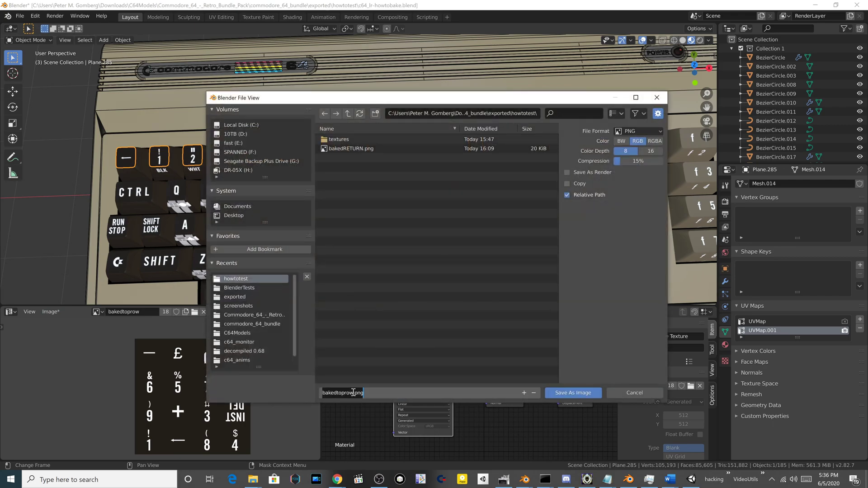
{"action": "left_click", "coordinate": [355, 393]}
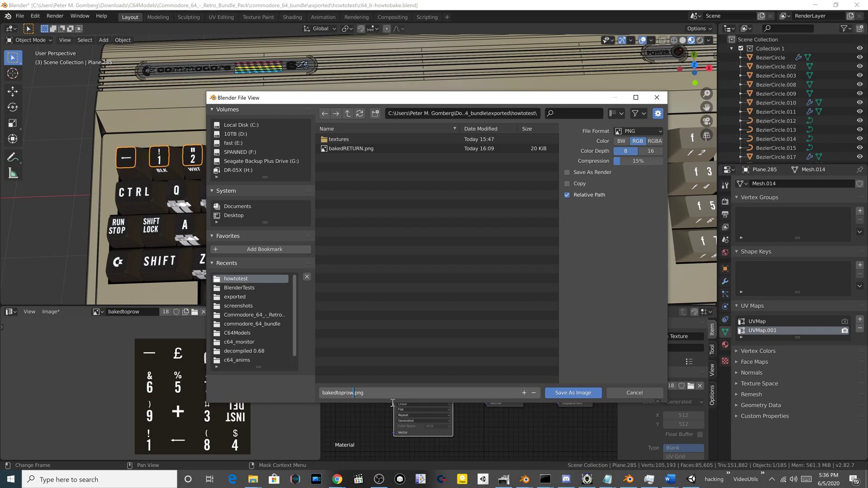
{"action": "key", "text": "Return"}
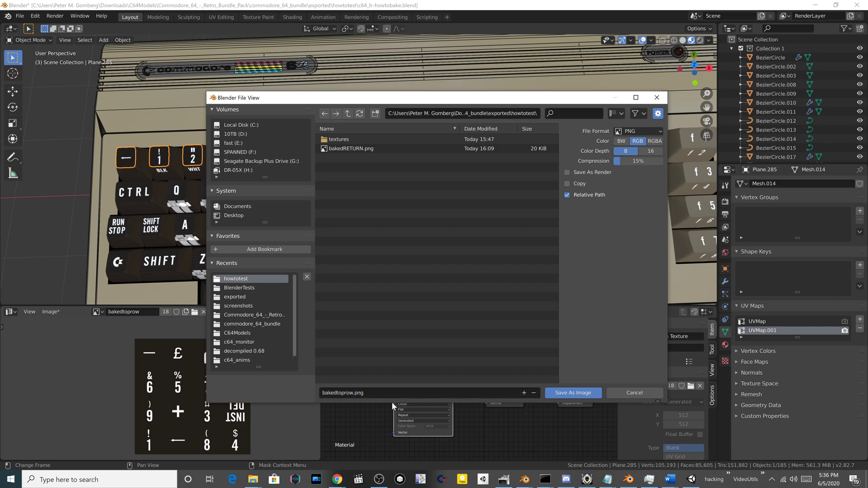
{"action": "left_click", "coordinate": [570, 393]}
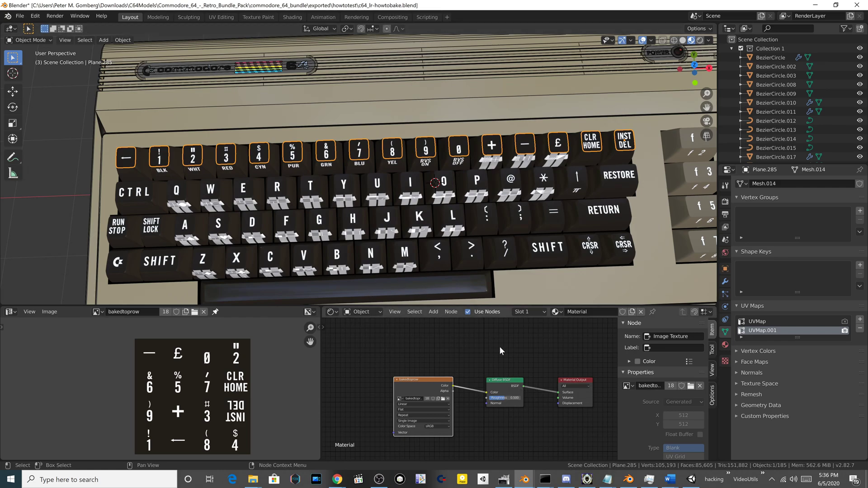
{"action": "scroll", "coordinate": [479, 389], "scroll_direction": "down", "scroll_amount": 2}
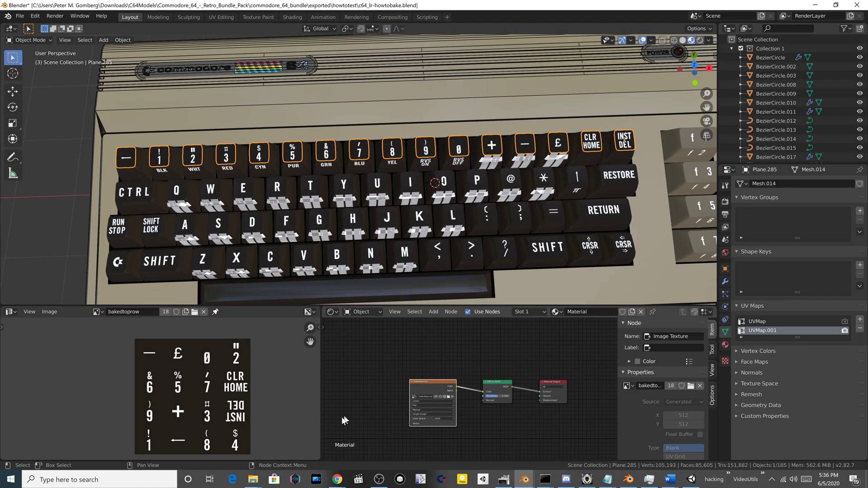
Step: Switch to File Explorer, duplicate bakedtoprow.png in the howtotest folder, rename the copy "bakedtoprow - diffuse.png", and return to Blender
{"action": "left_click", "coordinate": [253, 479]}
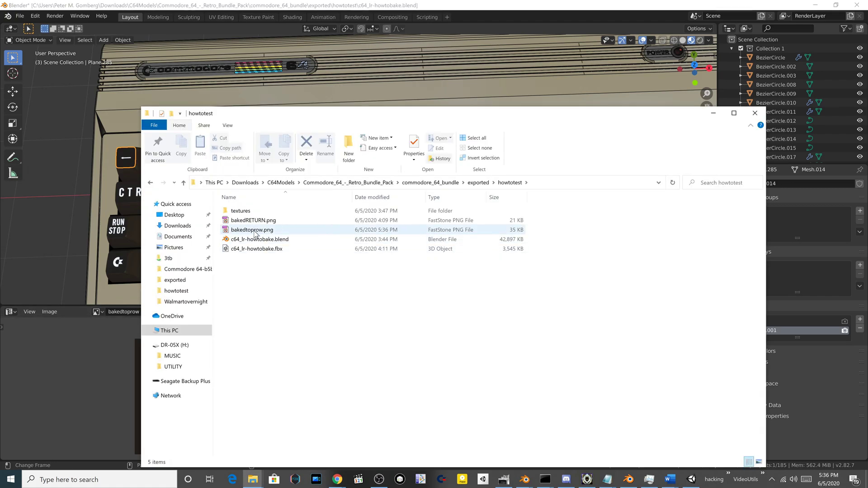
{"action": "left_click", "coordinate": [253, 230]}
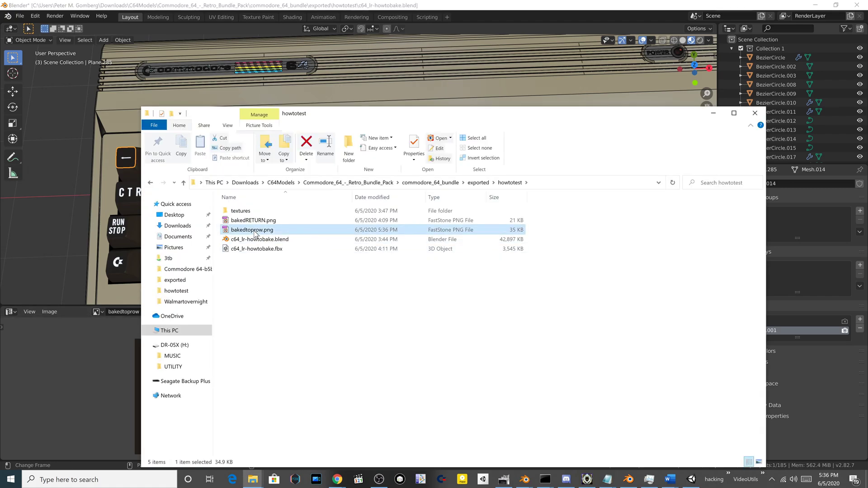
{"action": "key", "text": "ctrl+c"}
{"action": "key", "text": "ctrl+v"}
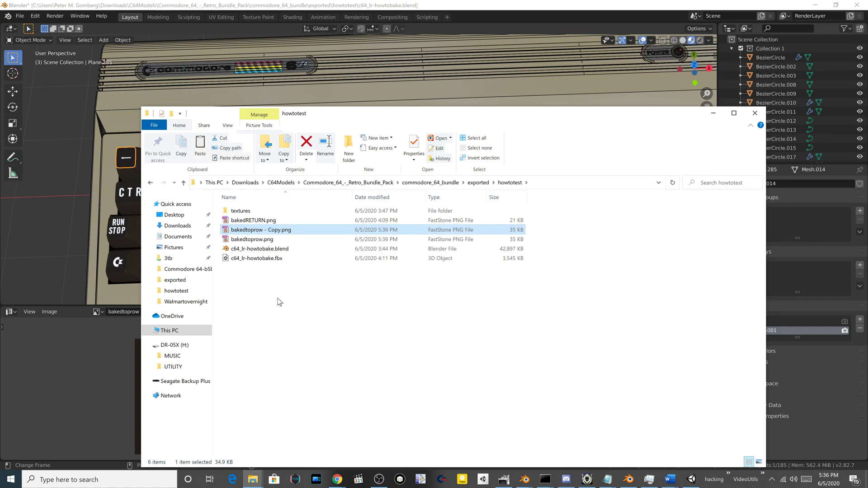
{"action": "left_click", "coordinate": [281, 231]}
{"action": "double_click", "coordinate": [279, 231]}
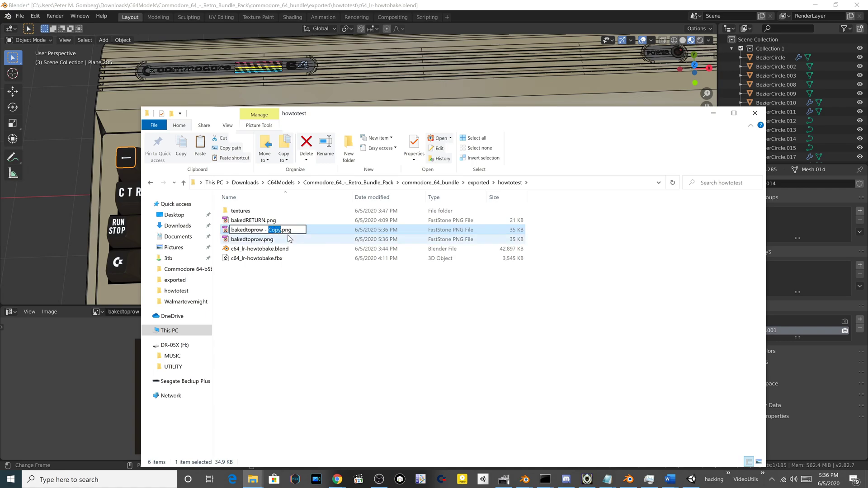
{"action": "type", "text": "diffuse"}
{"action": "key", "text": "Return"}
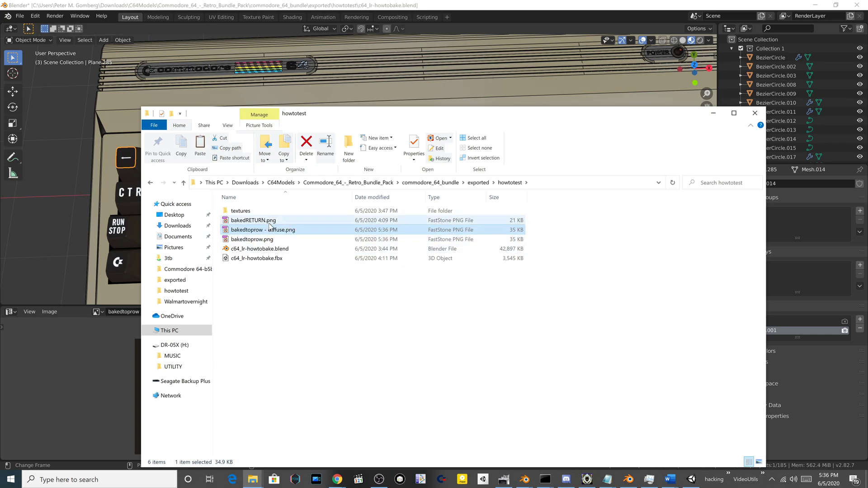
{"action": "left_click", "coordinate": [400, 5]}
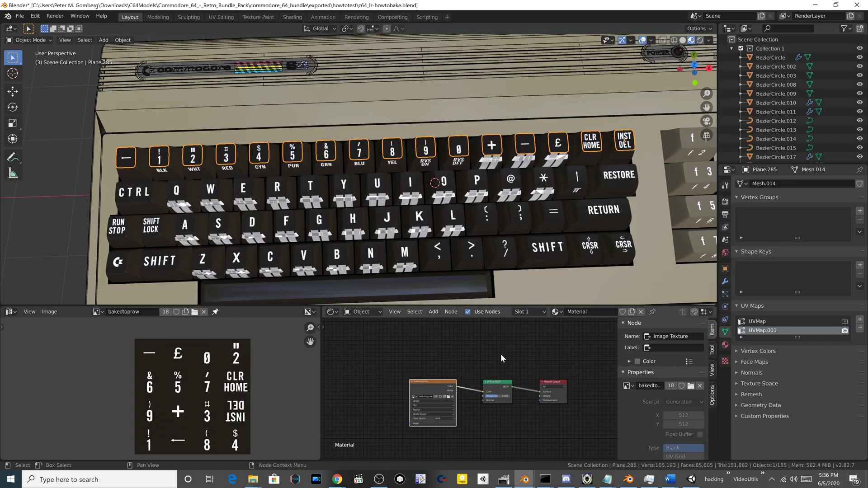
Step: Set the scene's bake type to Normal in the render bake settings
{"action": "middle_click_drag", "start_coordinate": [529, 407], "coordinate": [511, 405]}
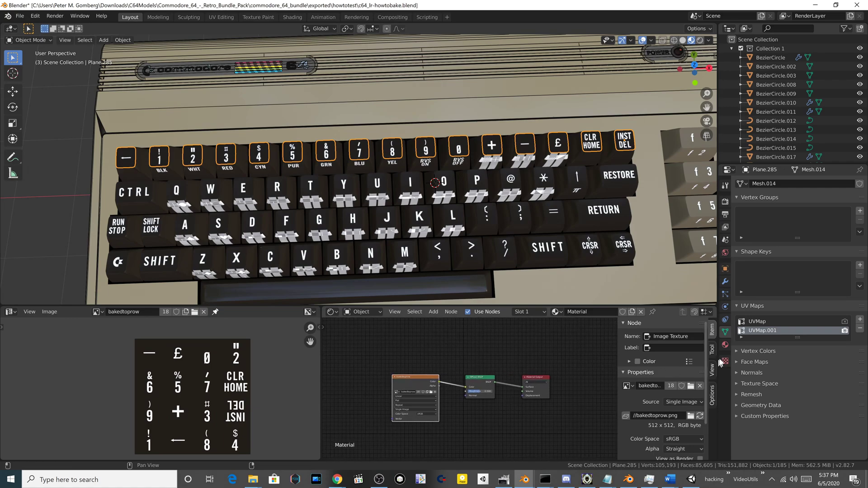
{"action": "left_click", "coordinate": [725, 201]}
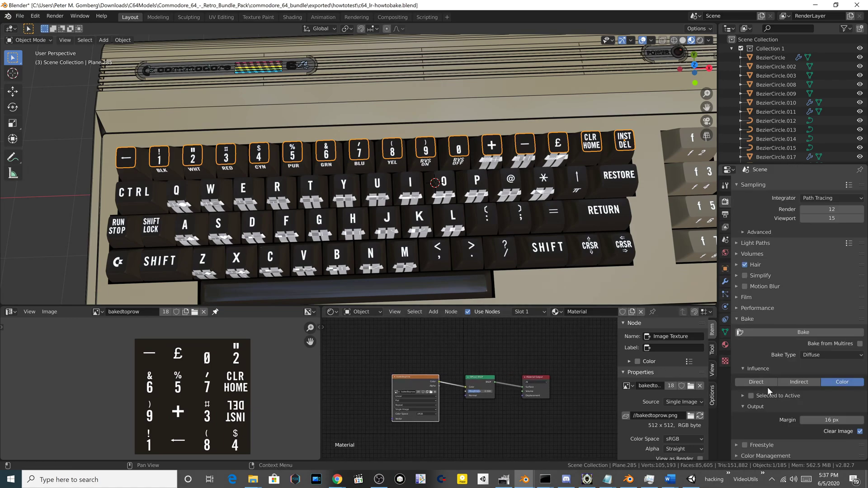
{"action": "left_click", "coordinate": [813, 355]}
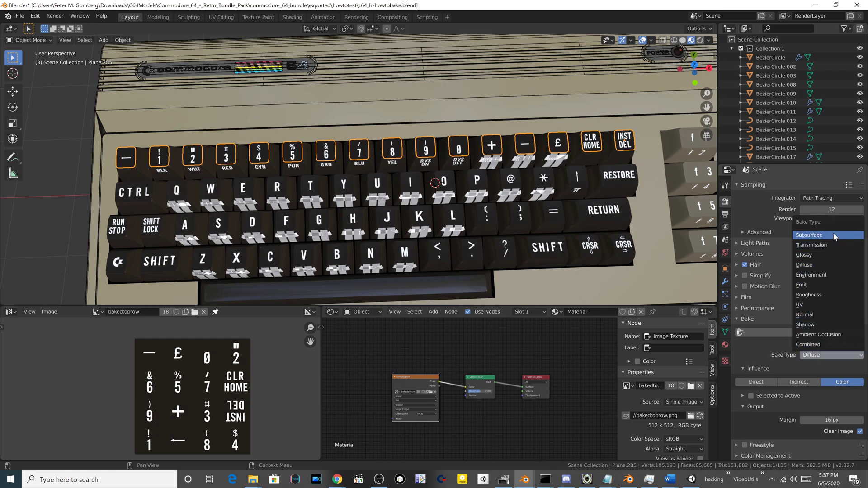
{"action": "left_click", "coordinate": [821, 314]}
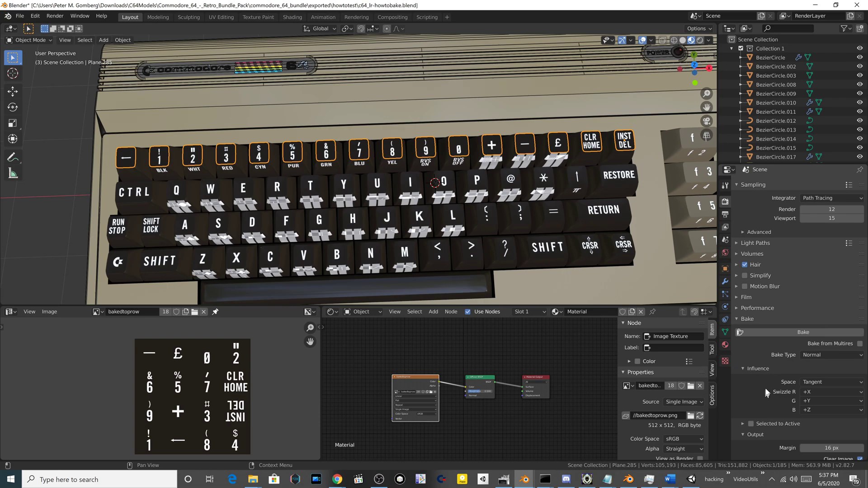
{"action": "middle_click_drag", "start_coordinate": [753, 336], "coordinate": [749, 308]}
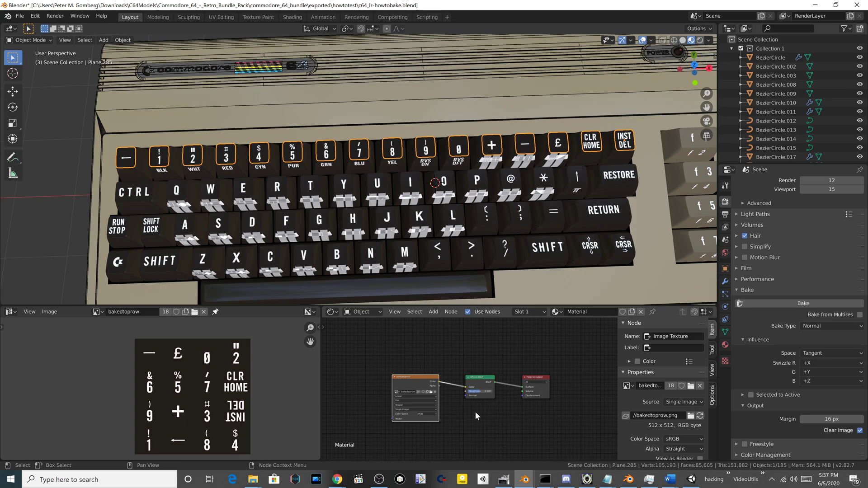
{"action": "middle_click_drag", "start_coordinate": [410, 213], "coordinate": [399, 193]}
{"action": "scroll", "coordinate": [409, 187], "scroll_direction": "down", "scroll_amount": 5}
{"action": "scroll", "coordinate": [399, 192], "scroll_direction": "up", "scroll_amount": 8}
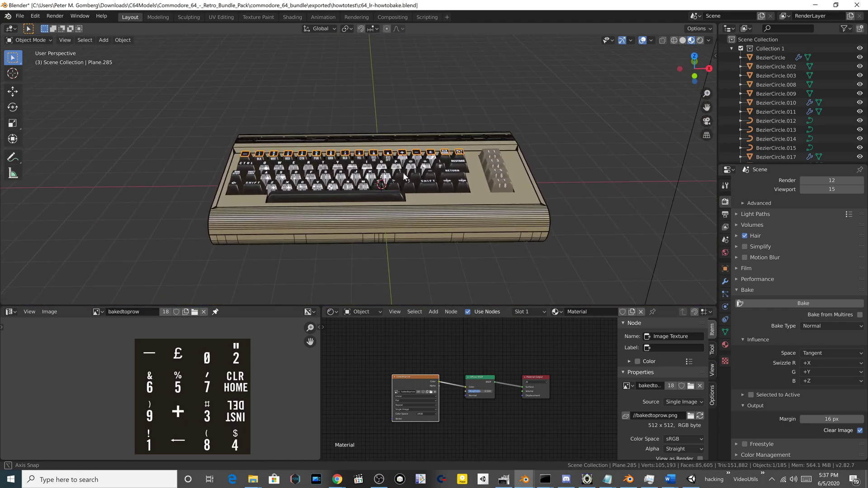
{"action": "mouse_move", "coordinate": [395, 187]}
{"action": "middle_mouse_down"}
{"action": "mouse_move", "coordinate": [400, 230]}
{"action": "mouse_move", "coordinate": [388, 194]}
{"action": "mouse_move", "coordinate": [470, 159]}
{"action": "mouse_move", "coordinate": [465, 170]}
{"action": "mouse_move", "coordinate": [410, 181]}
{"action": "middle_mouse_up"}
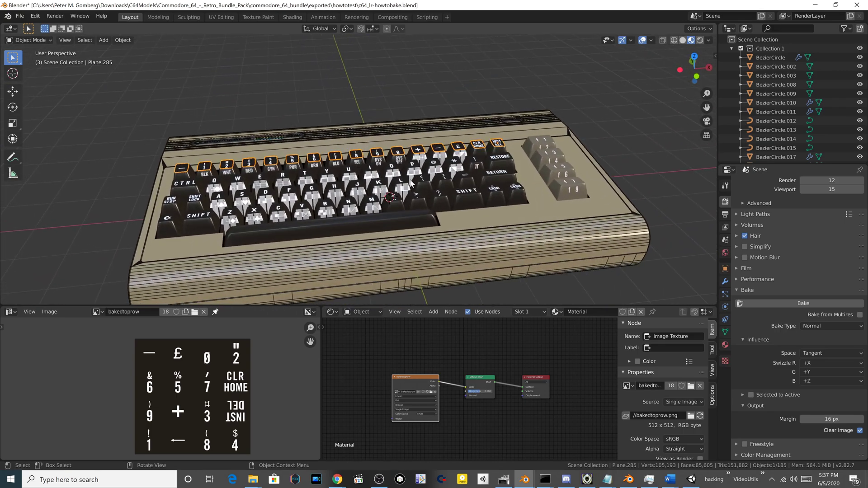